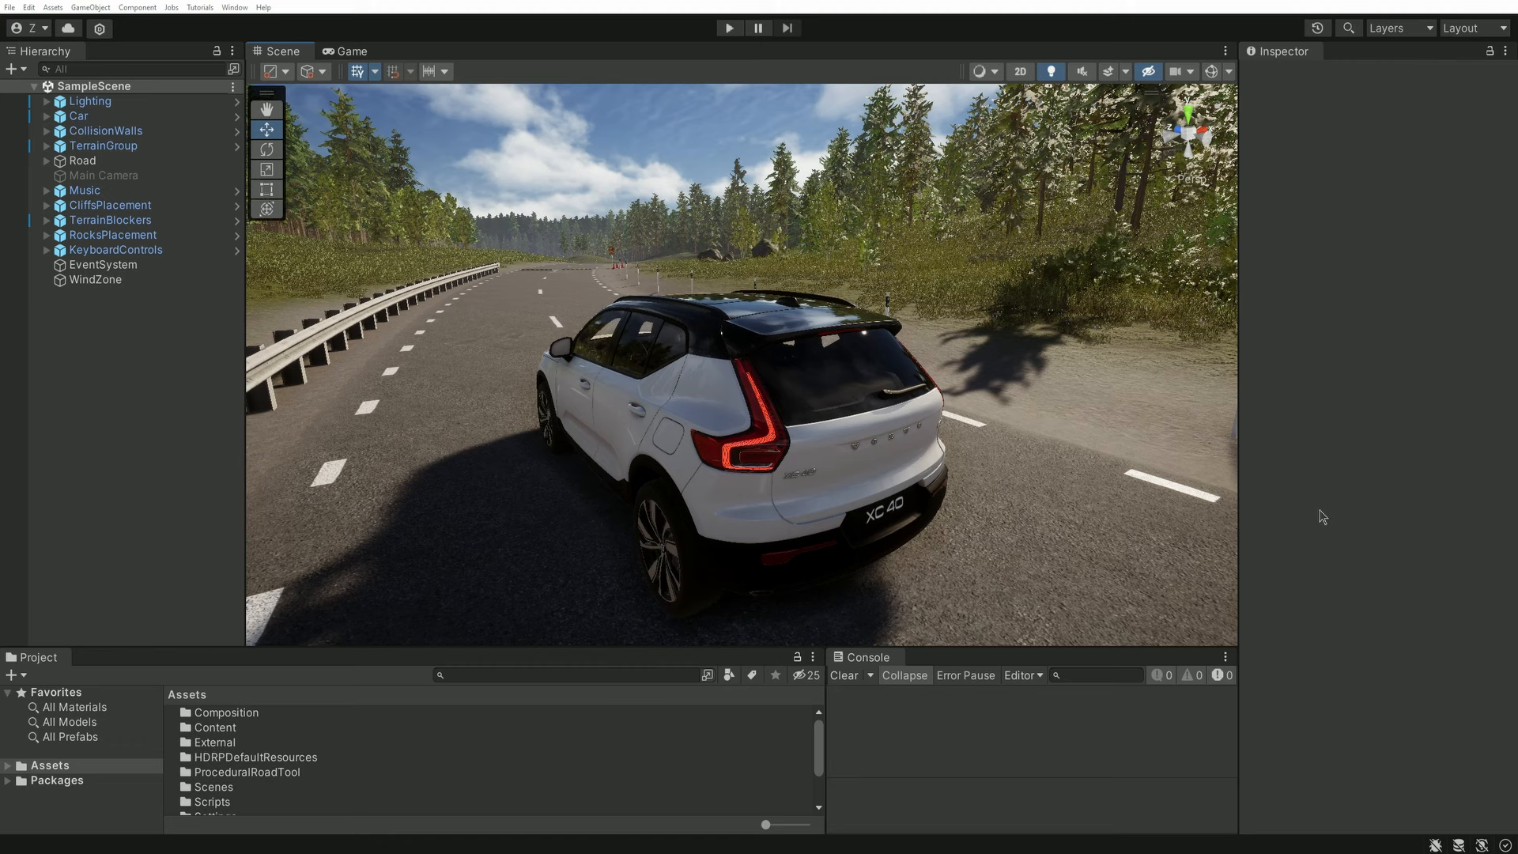
- Start recording with the CameraSide, CameraTop and GameView recorders and drive the car forward along the road
{"action": "left_click_drag", "start_coordinate": [1517, 364], "coordinate": [1115, 207]}
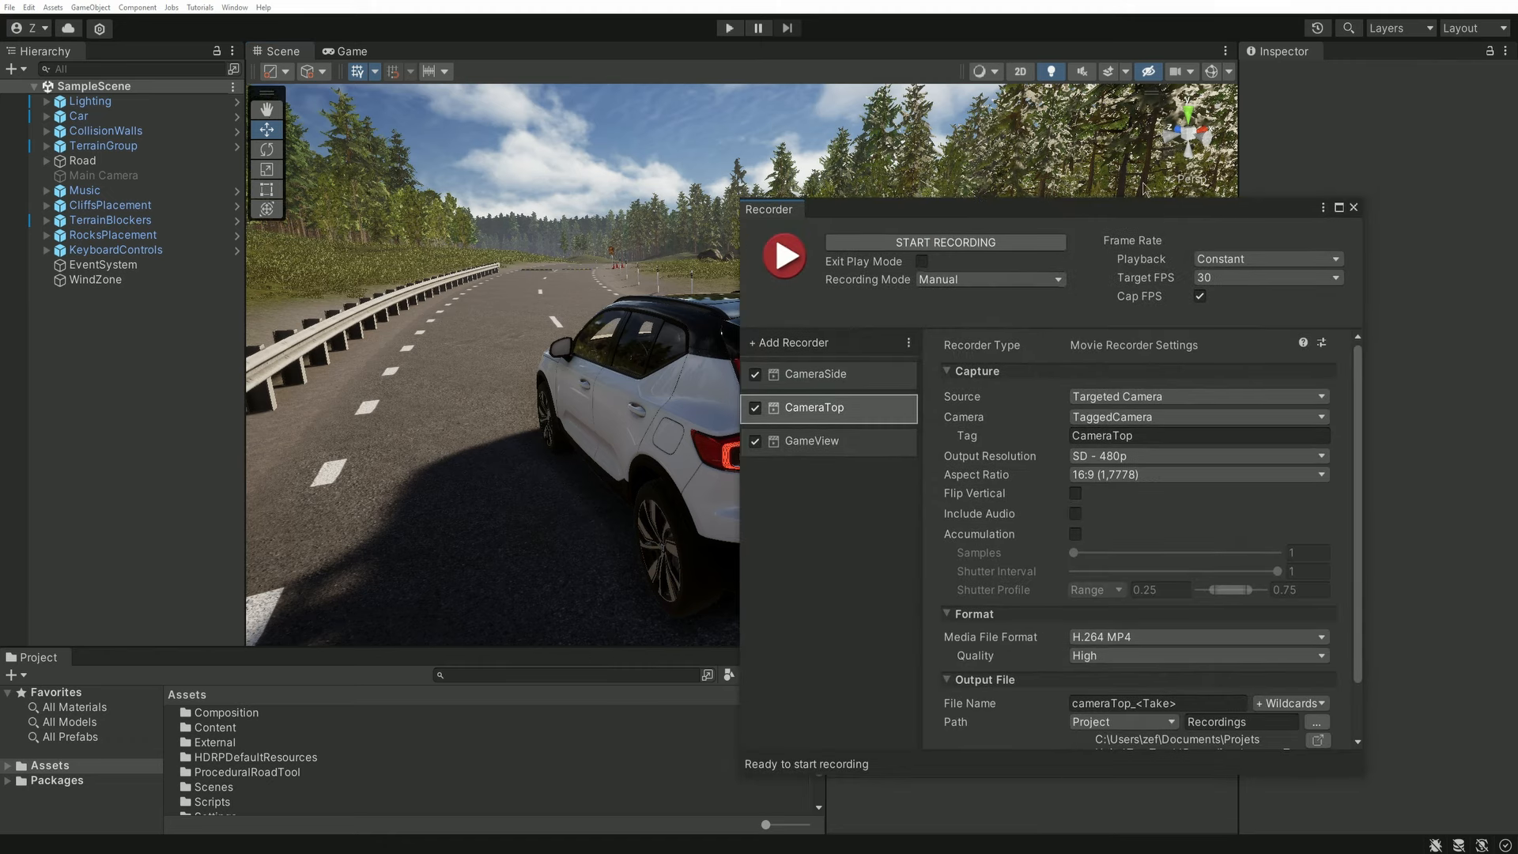
{"action": "left_click", "coordinate": [938, 242]}
{"action": "key", "text": "w"}
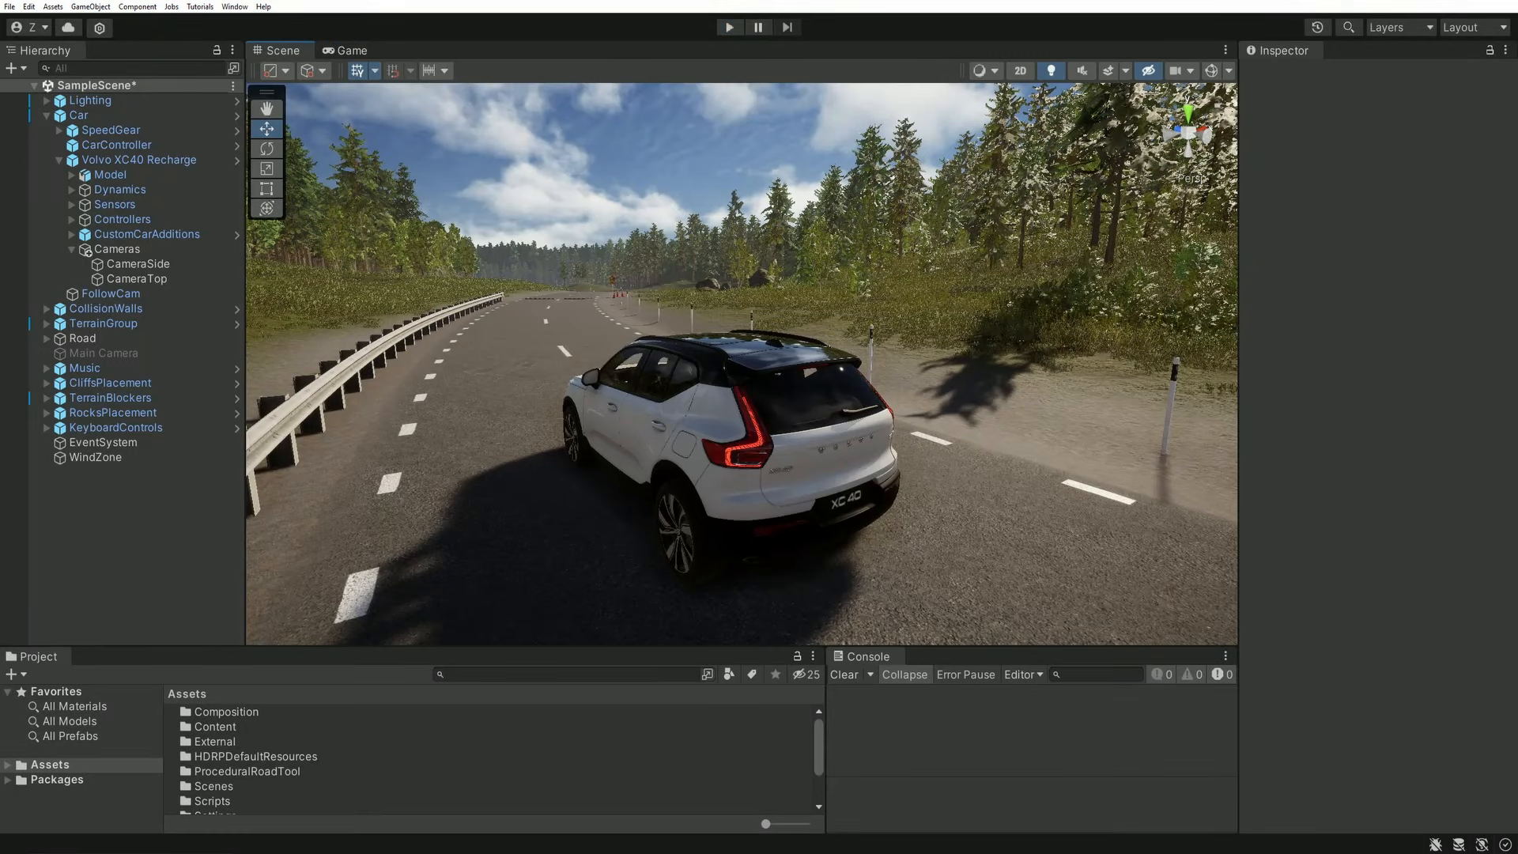
- Show the scene gizmos and inspect the CameraTop and CameraSide cameras mounted on the Volvo
{"action": "left_click", "coordinate": [1211, 70]}
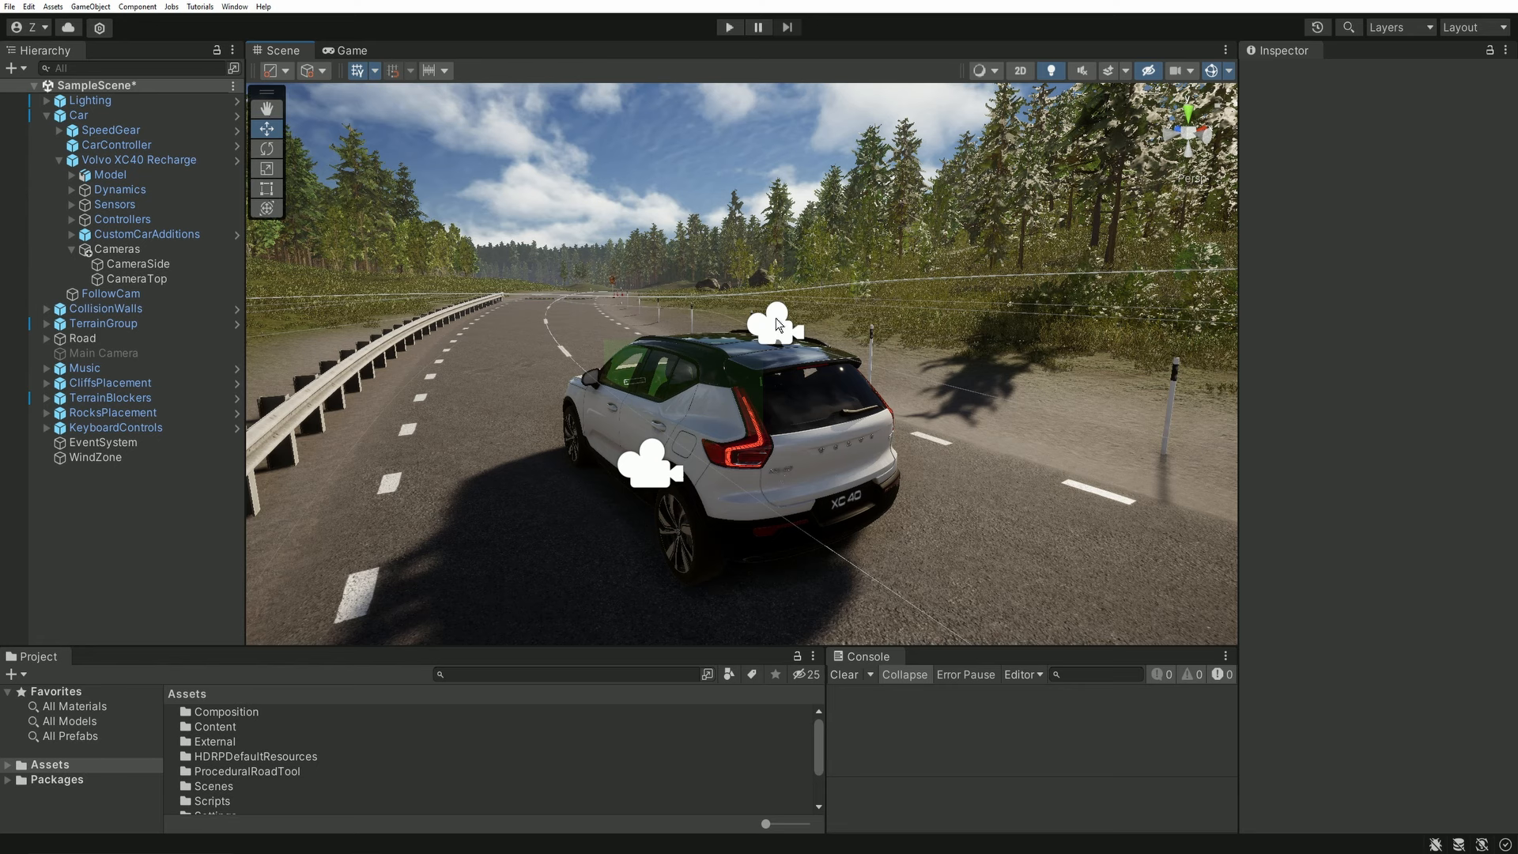
{"action": "left_click", "coordinate": [776, 318]}
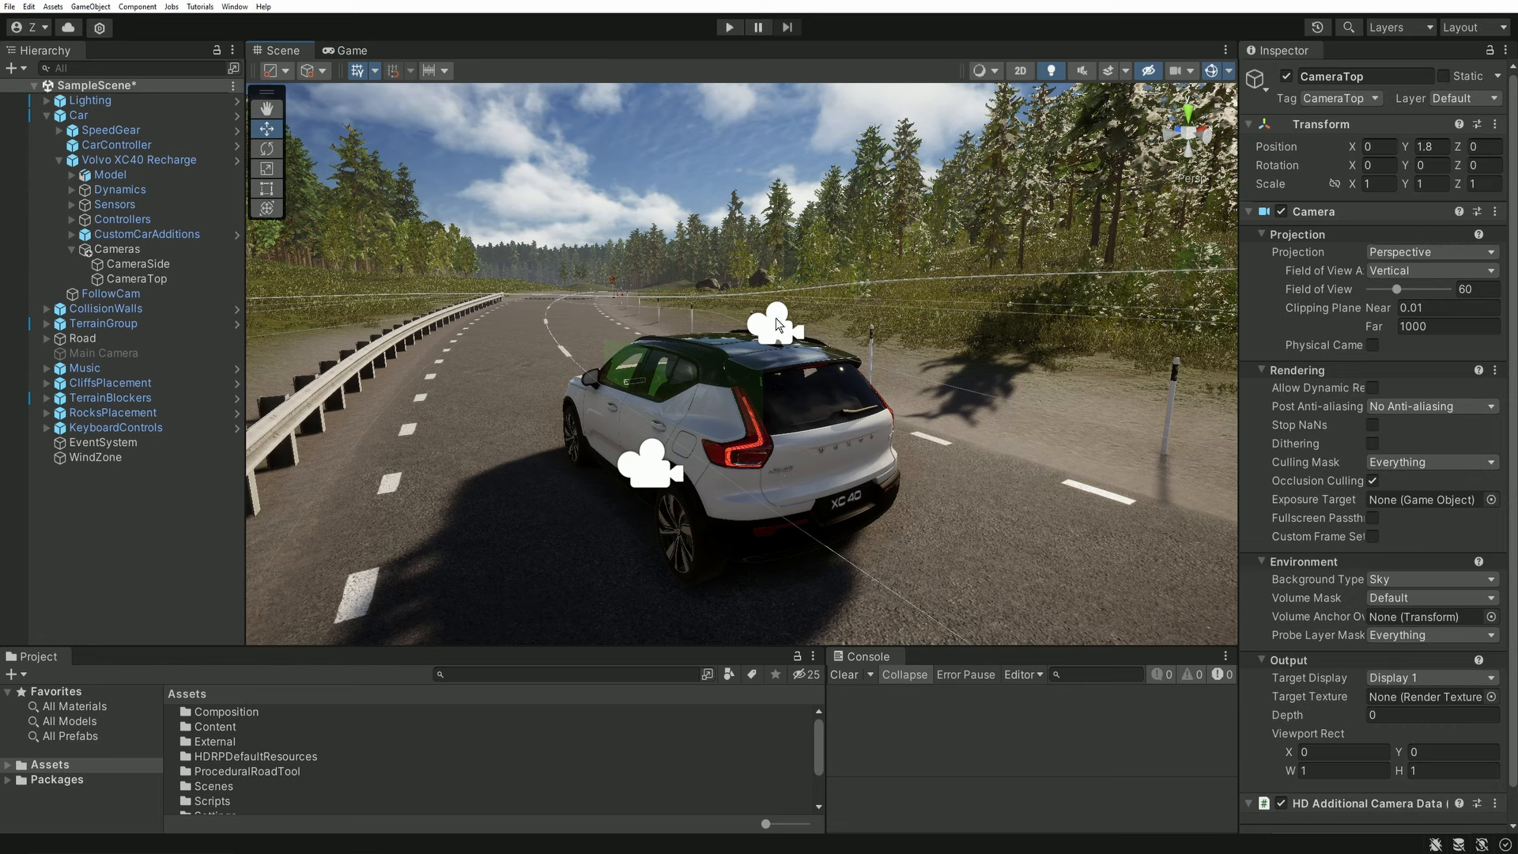
{"action": "left_click", "coordinate": [638, 468]}
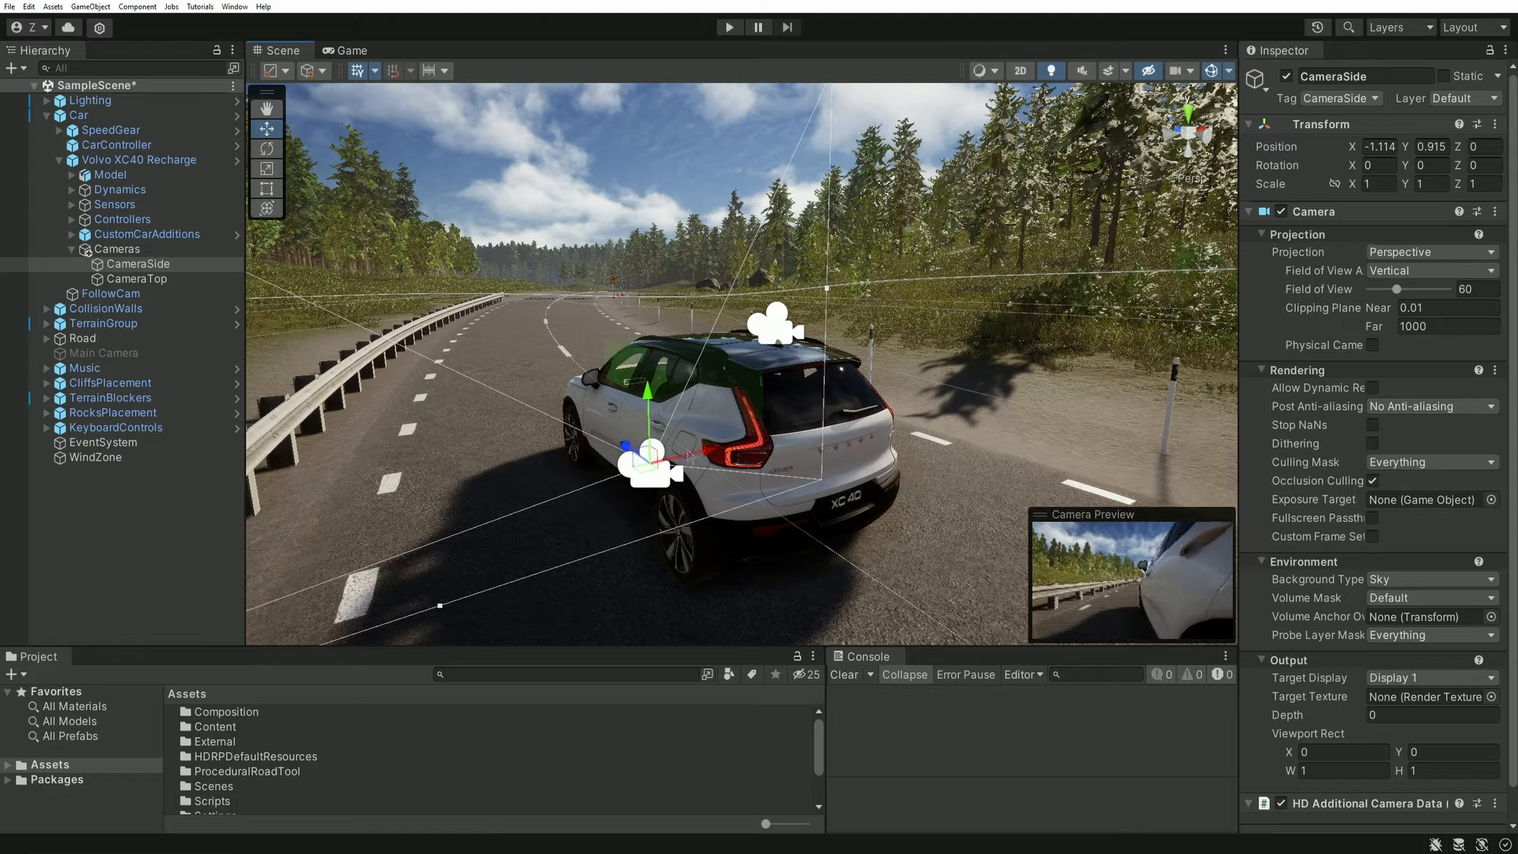
{"action": "right_click_drag", "start_coordinate": [688, 454], "coordinate": [1104, 273]}
{"action": "left_click", "coordinate": [1103, 281]}
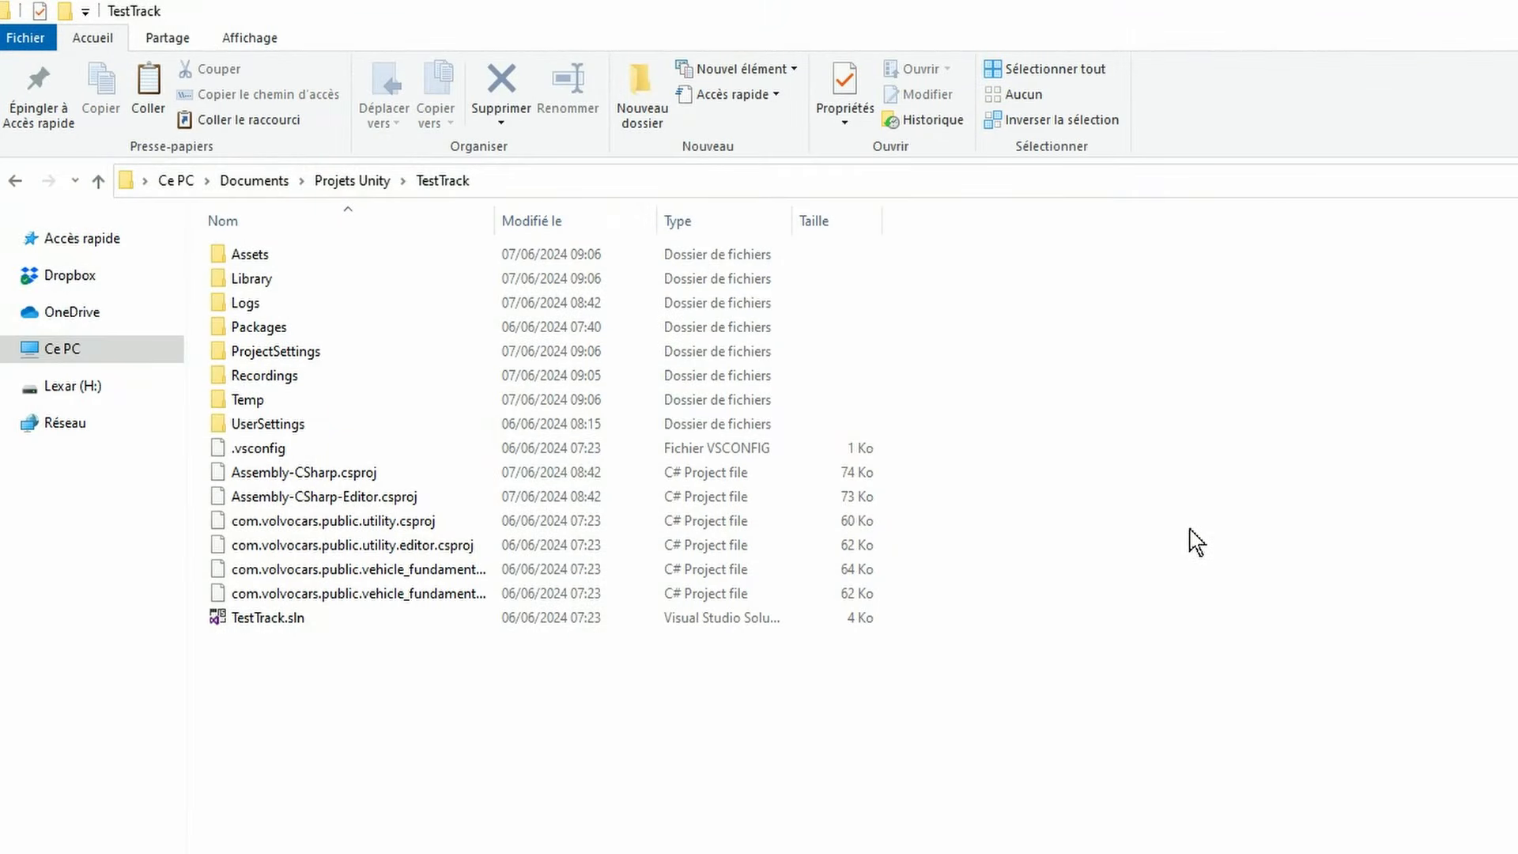
- Open the Recordings folder of the TestTrack project in File Explorer
{"action": "double_click", "coordinate": [266, 379]}
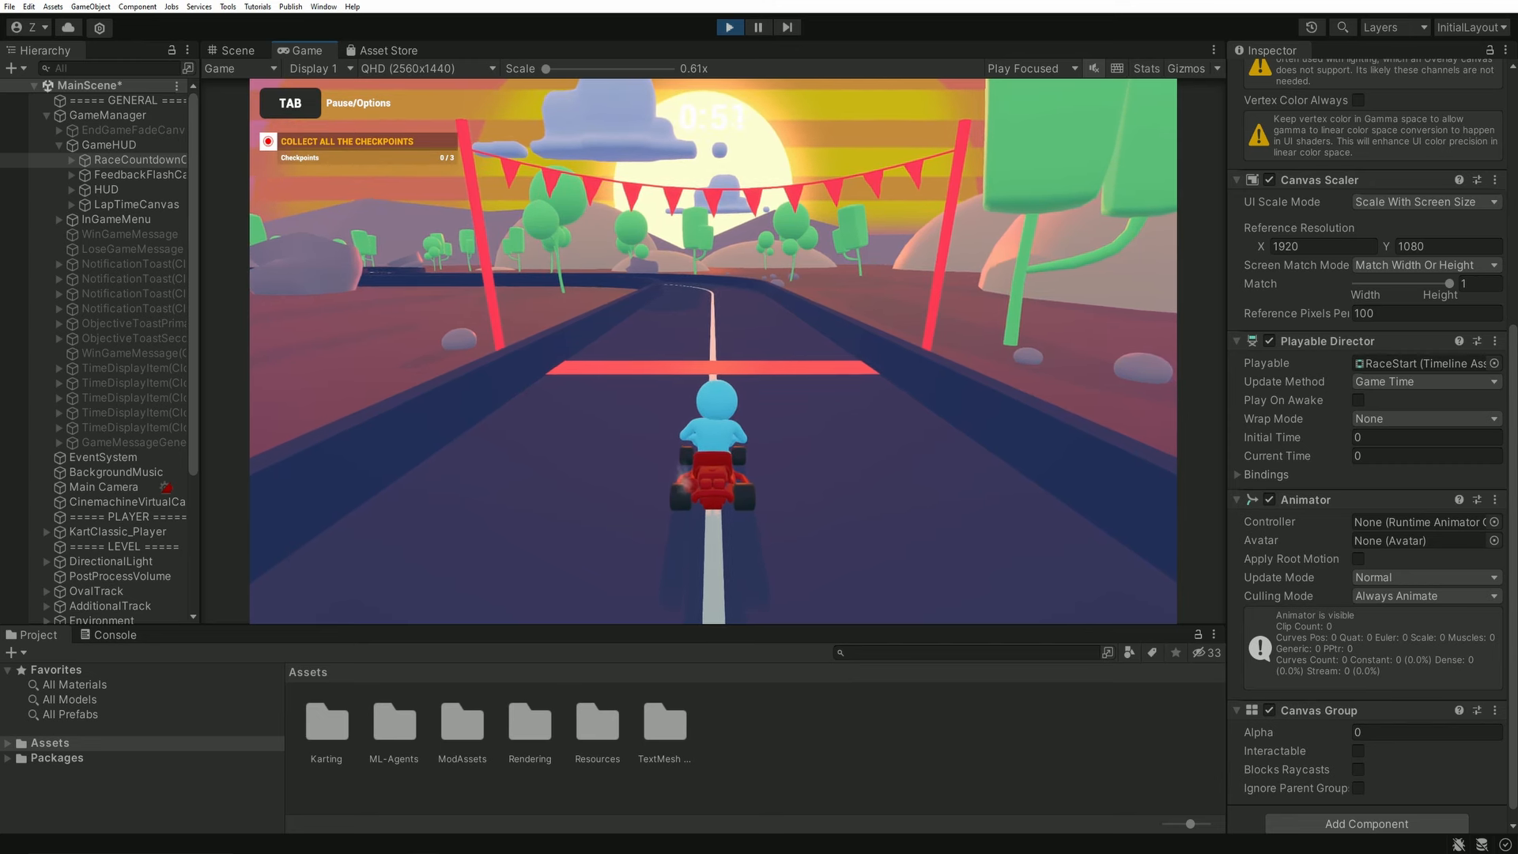
- Switch to the KartingMicrogame project in Unity and drive the kart forward in the running game
{"action": "key", "text": "w"}
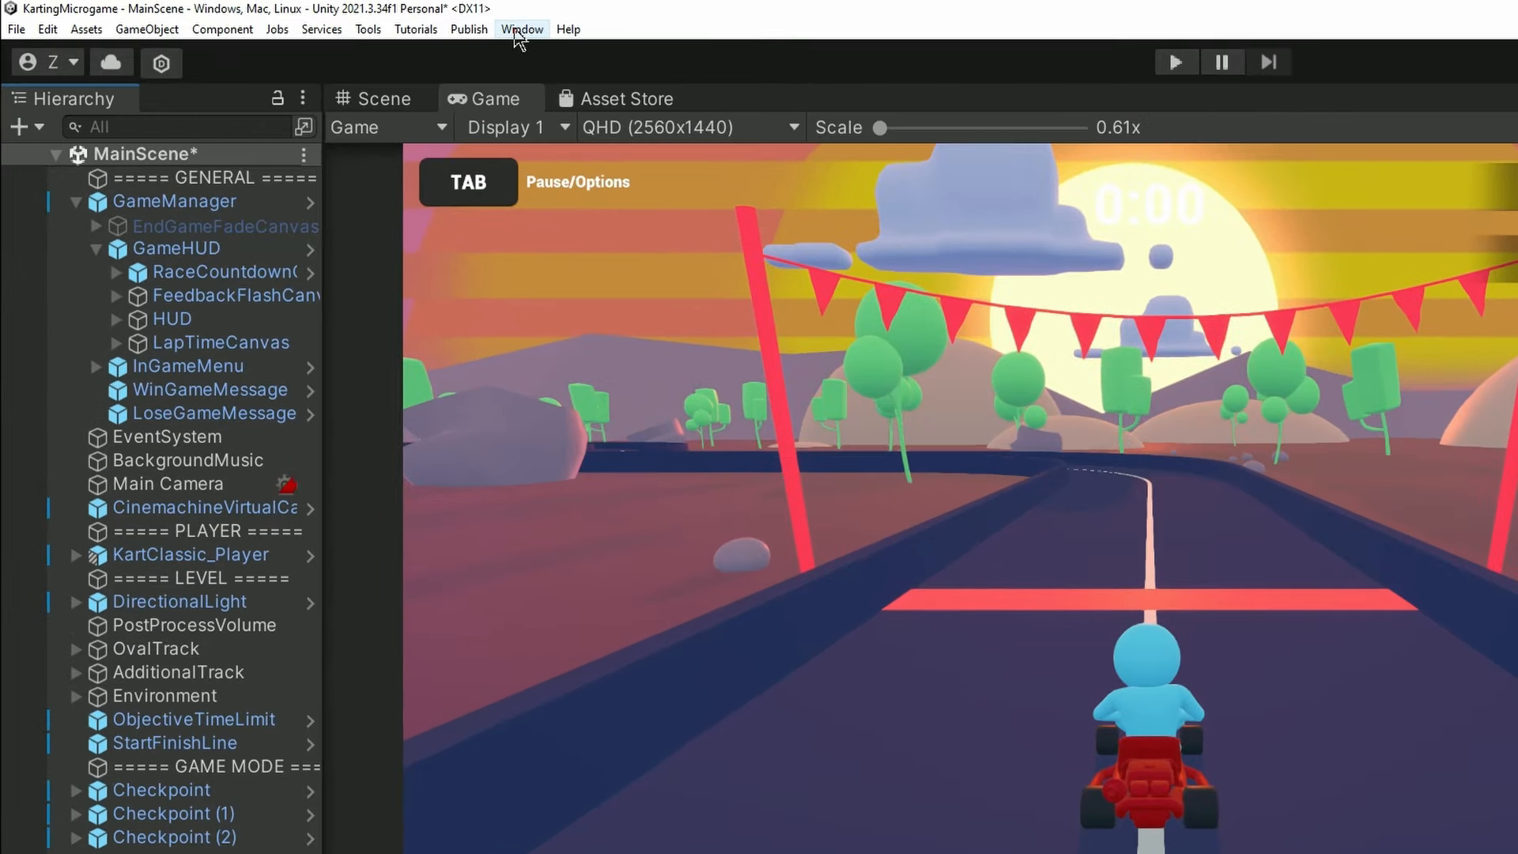
- Open the Package Manager and list the packages from the Unity Registry
{"action": "left_click", "coordinate": [323, 6]}
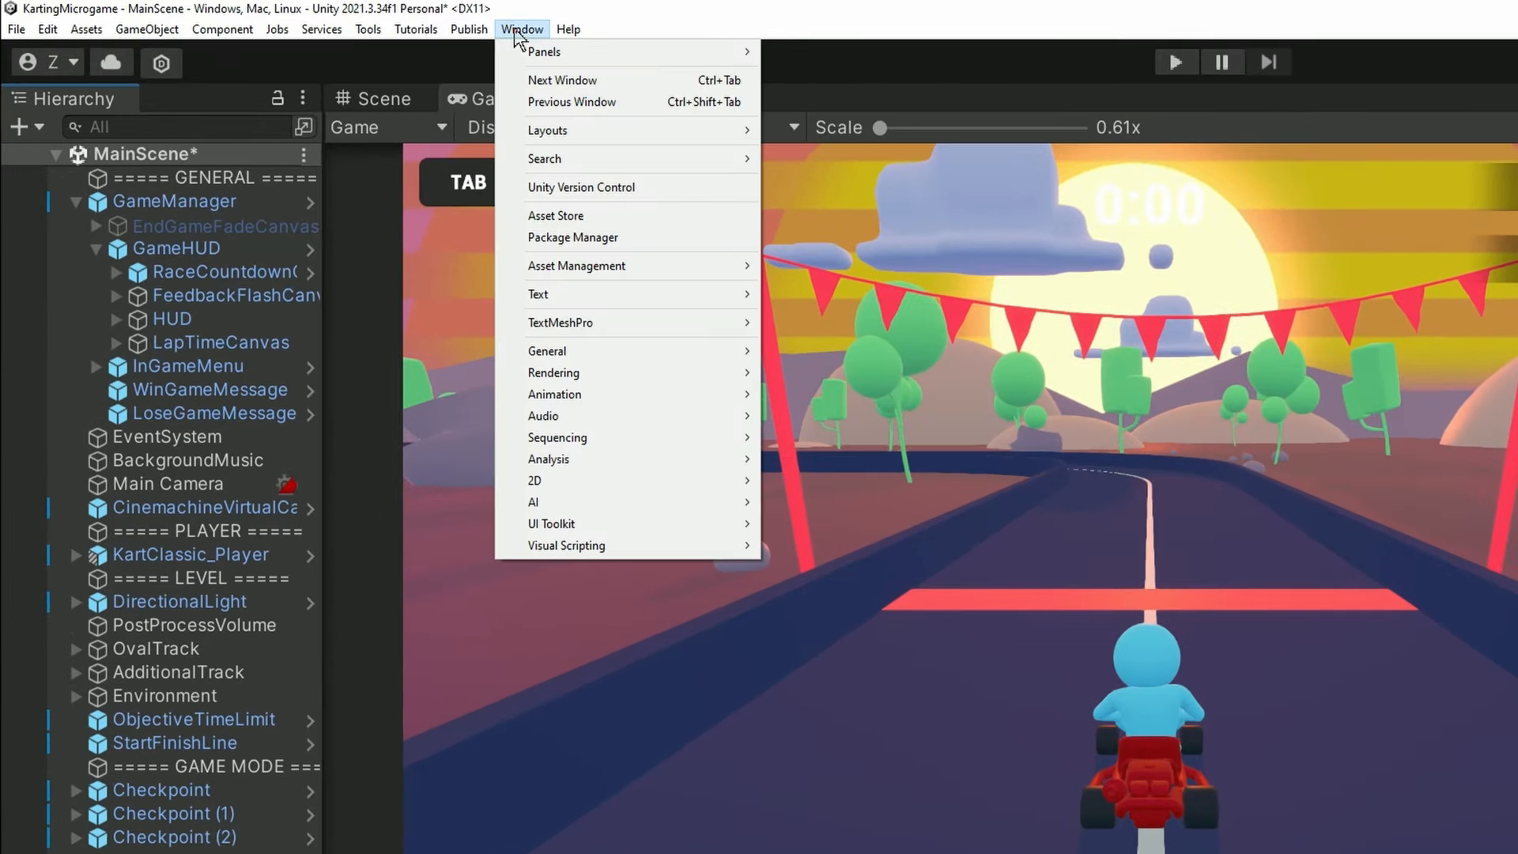
{"action": "left_click", "coordinate": [573, 237]}
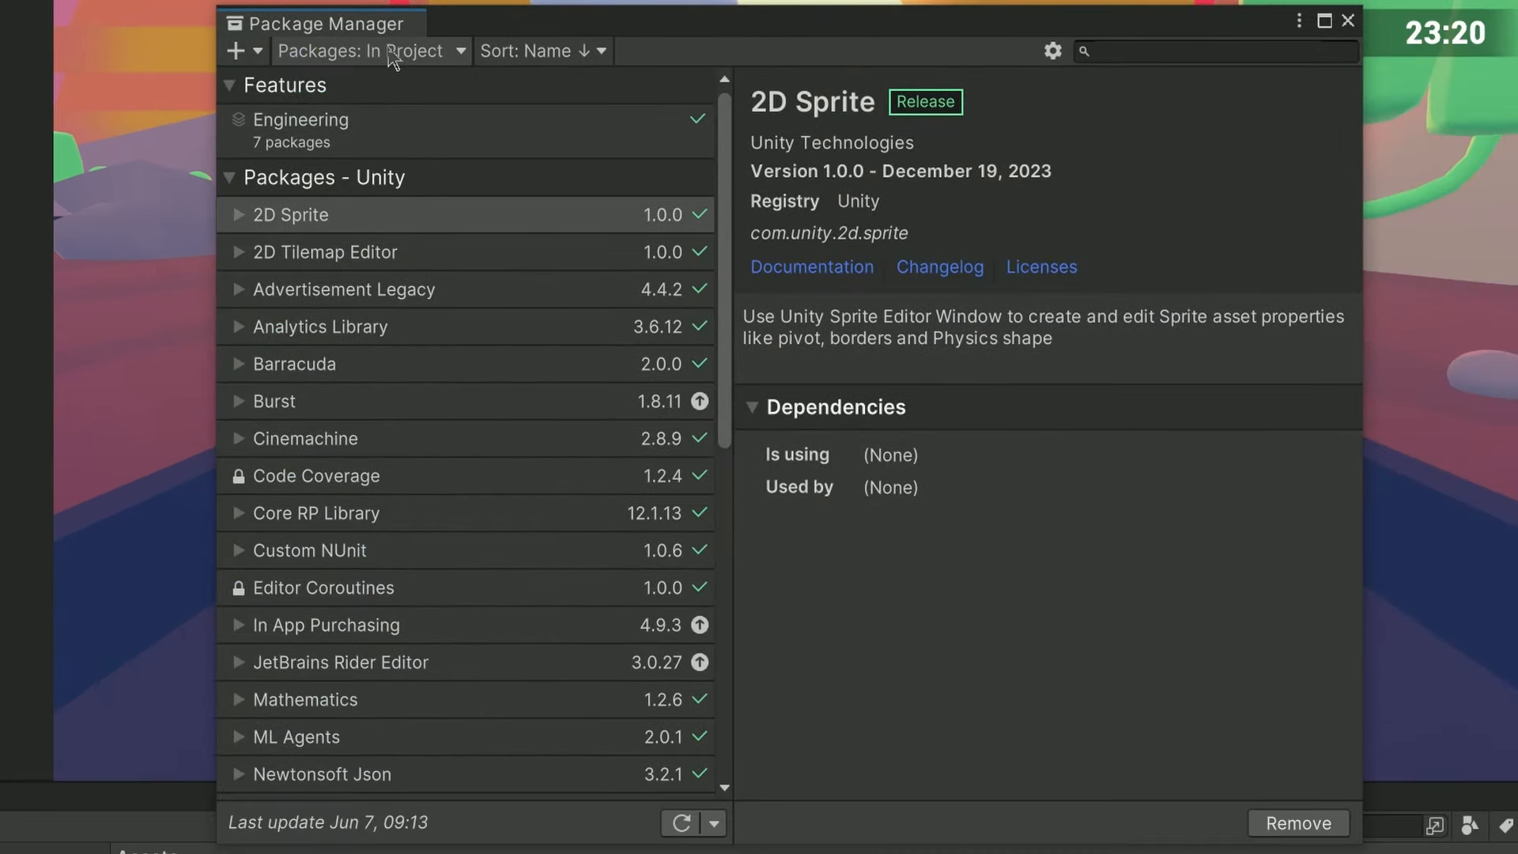
{"action": "left_click", "coordinate": [388, 52]}
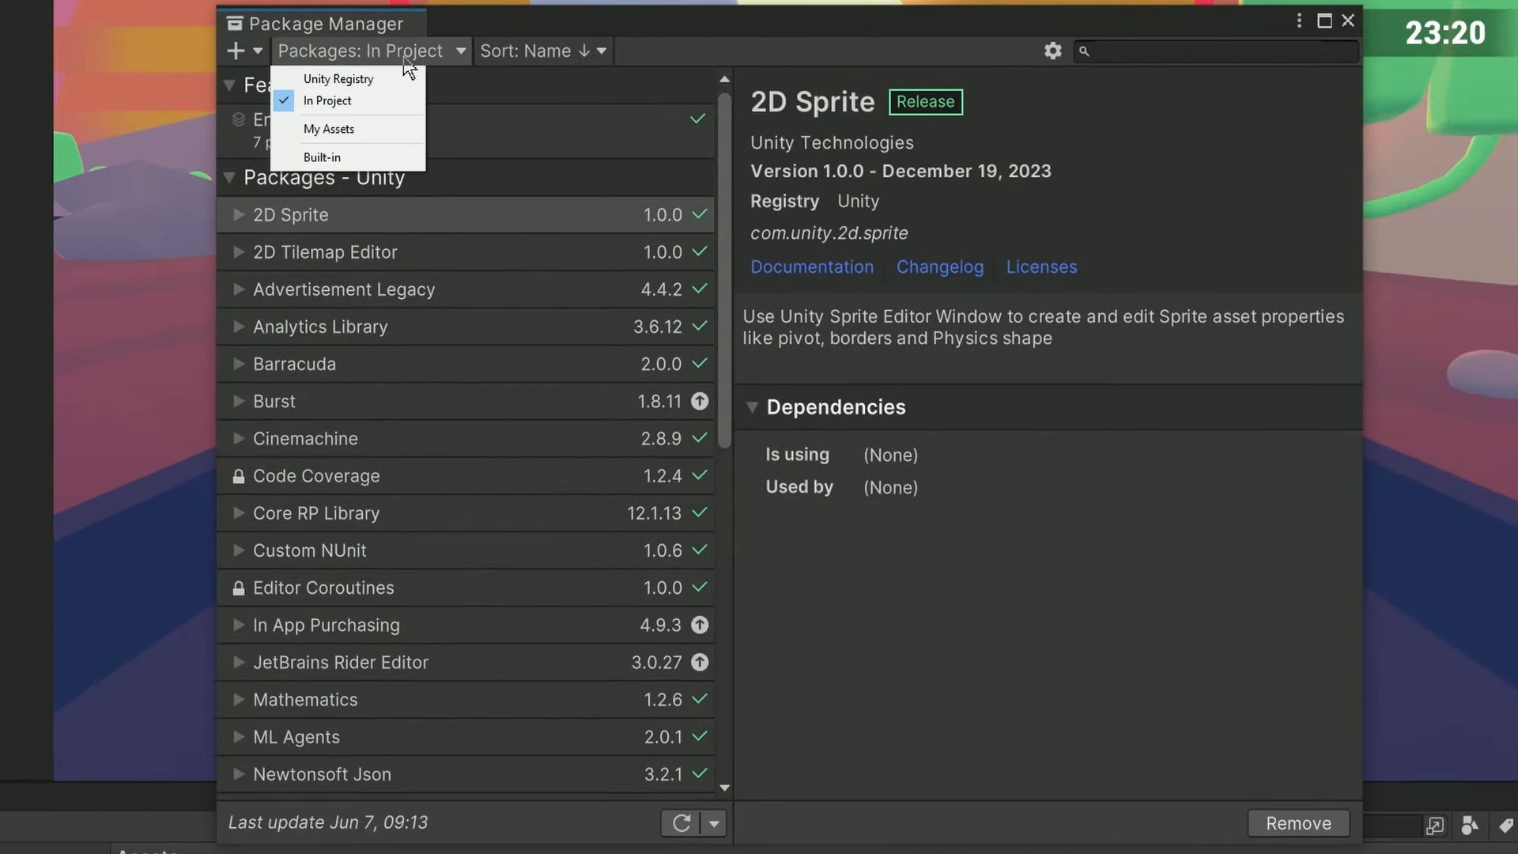
{"action": "left_click", "coordinate": [310, 80]}
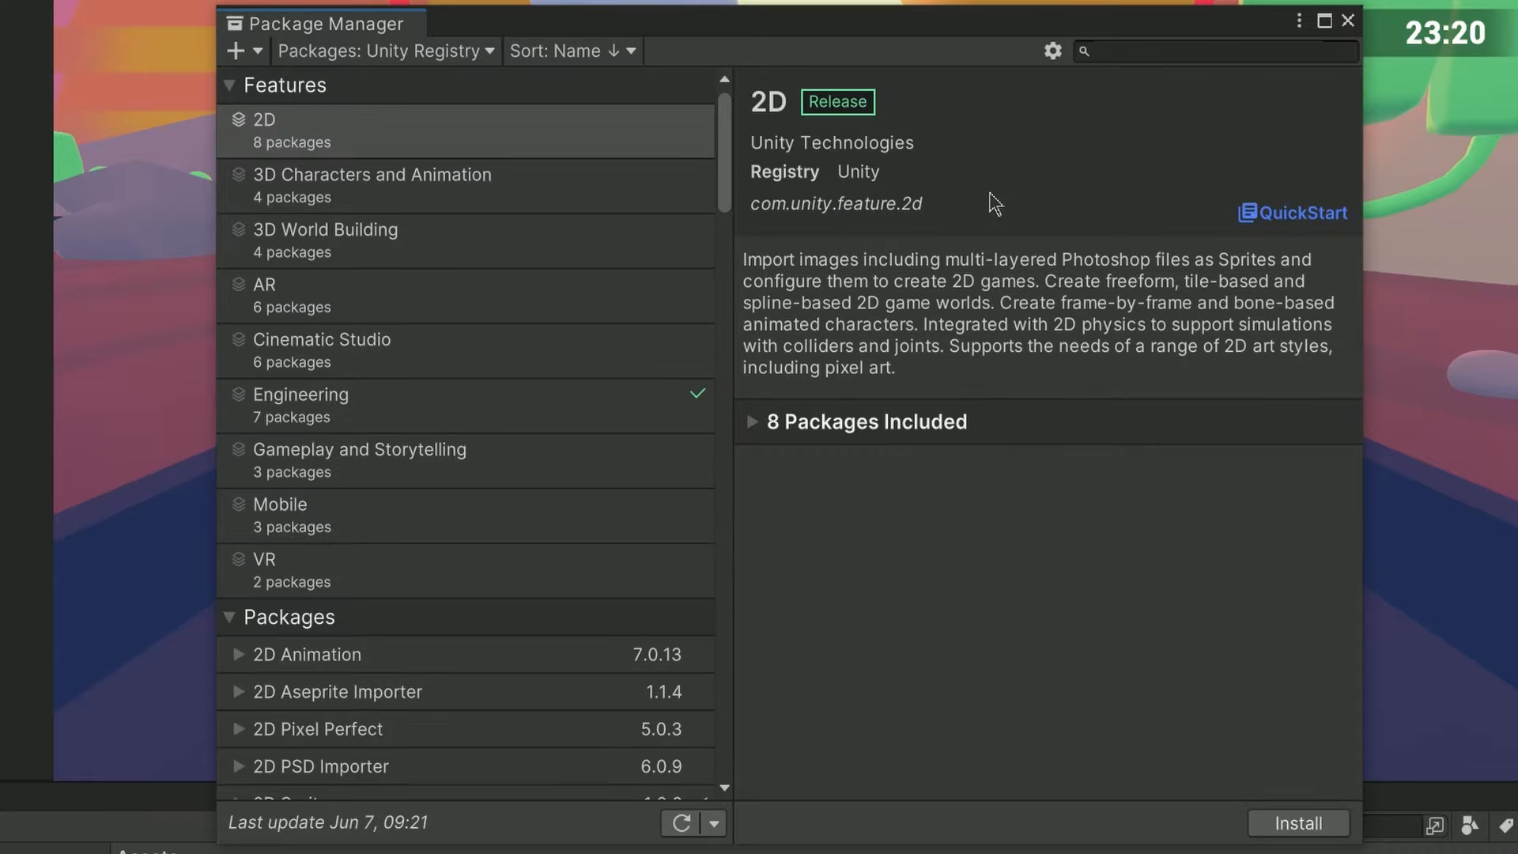
- Search the registry for Recorder, install the package and close the Package Manager
{"action": "left_click", "coordinate": [1122, 52]}
{"action": "type", "text": "Recorder"}
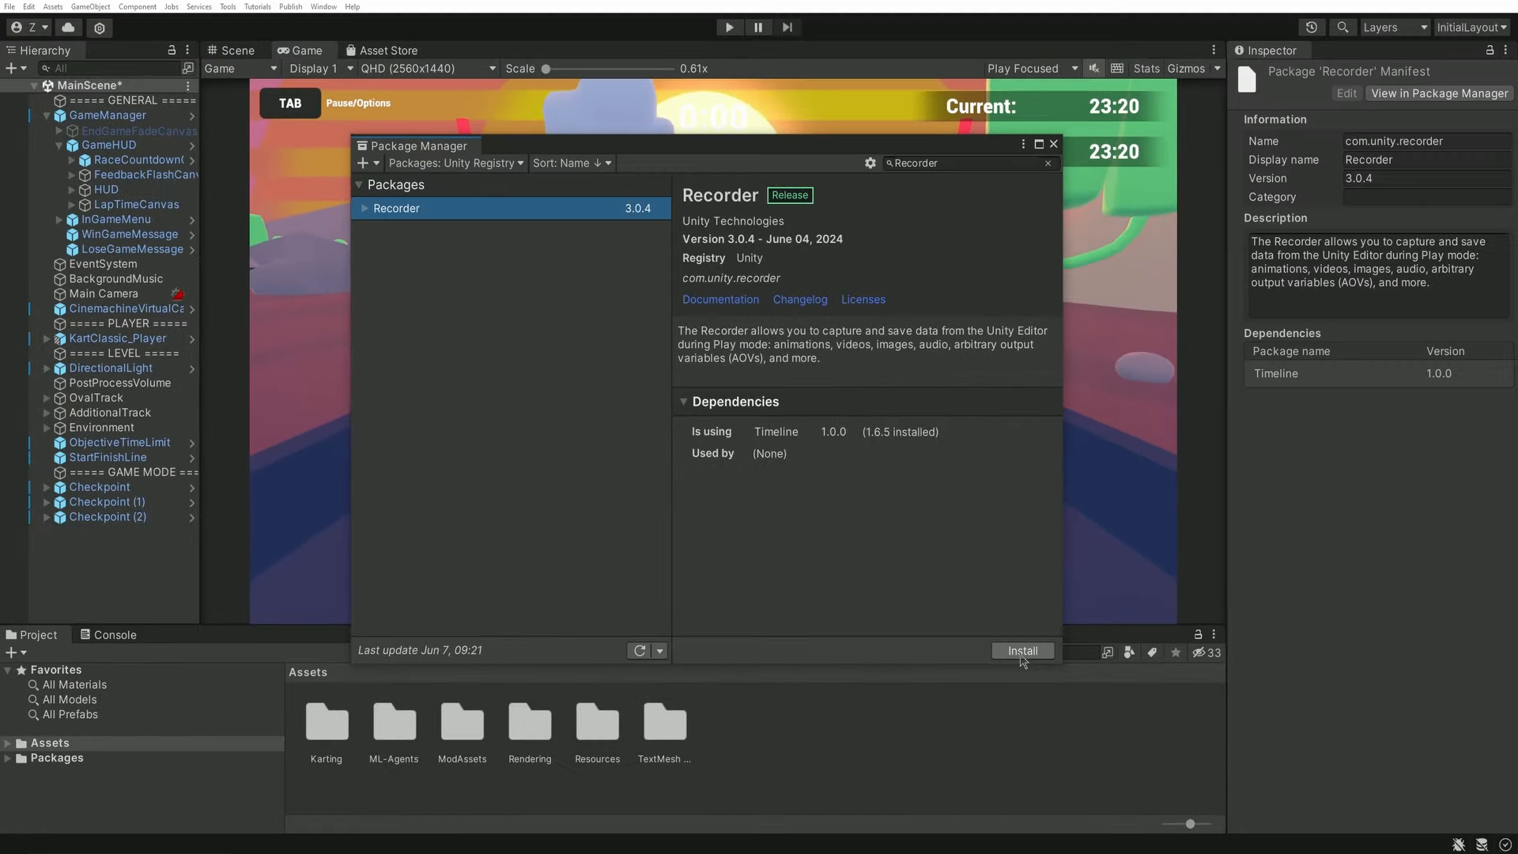
{"action": "left_click", "coordinate": [1246, 789]}
{"action": "left_click", "coordinate": [1054, 143]}
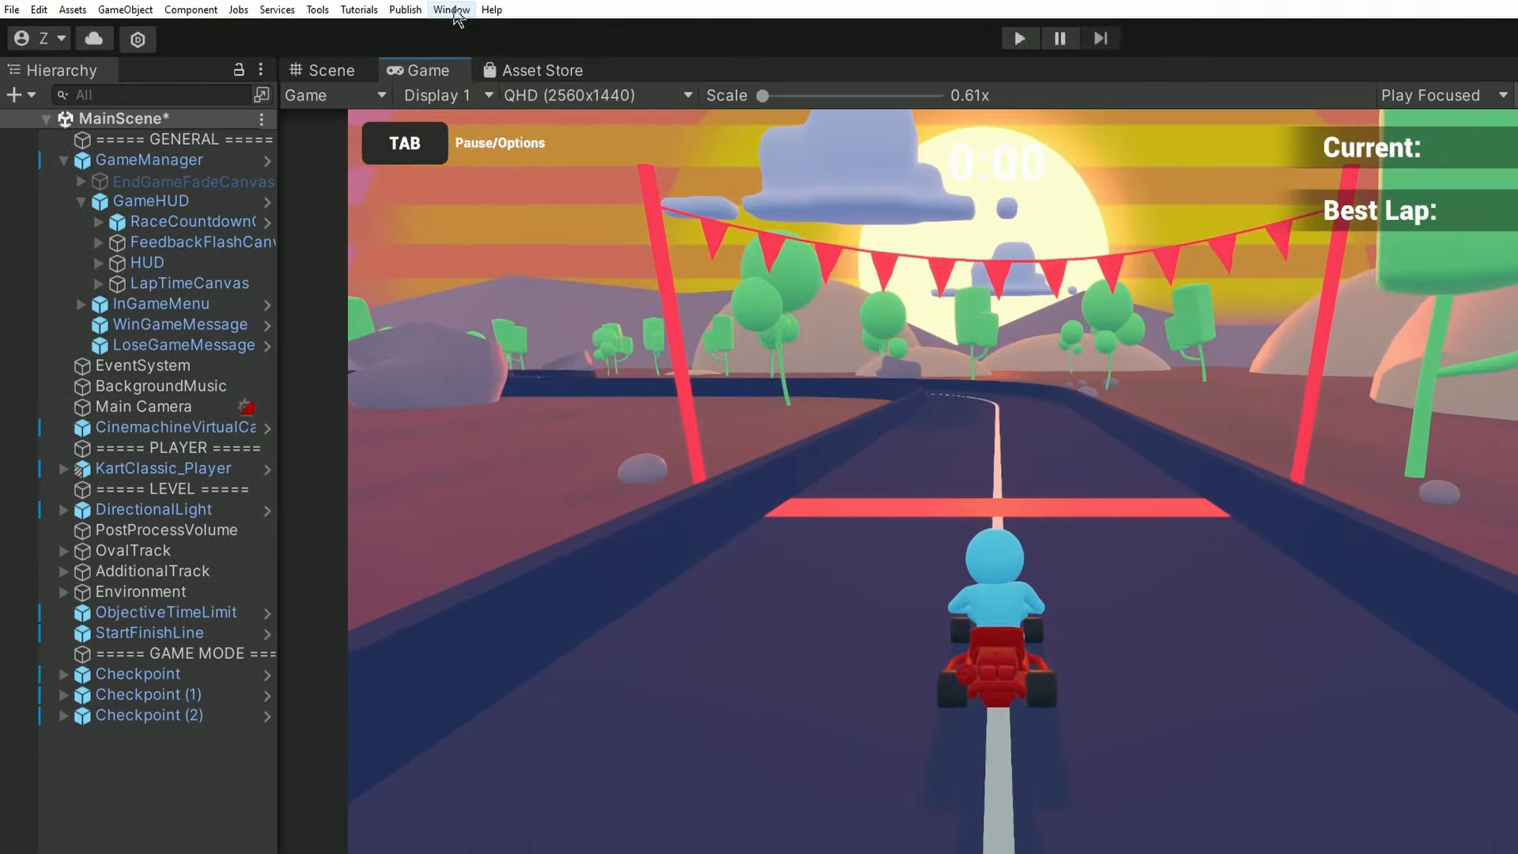
- Open the Recorder Window and place it over the Game view
{"action": "left_click", "coordinate": [324, 6]}
{"action": "mouse_move", "coordinate": [553, 291]}
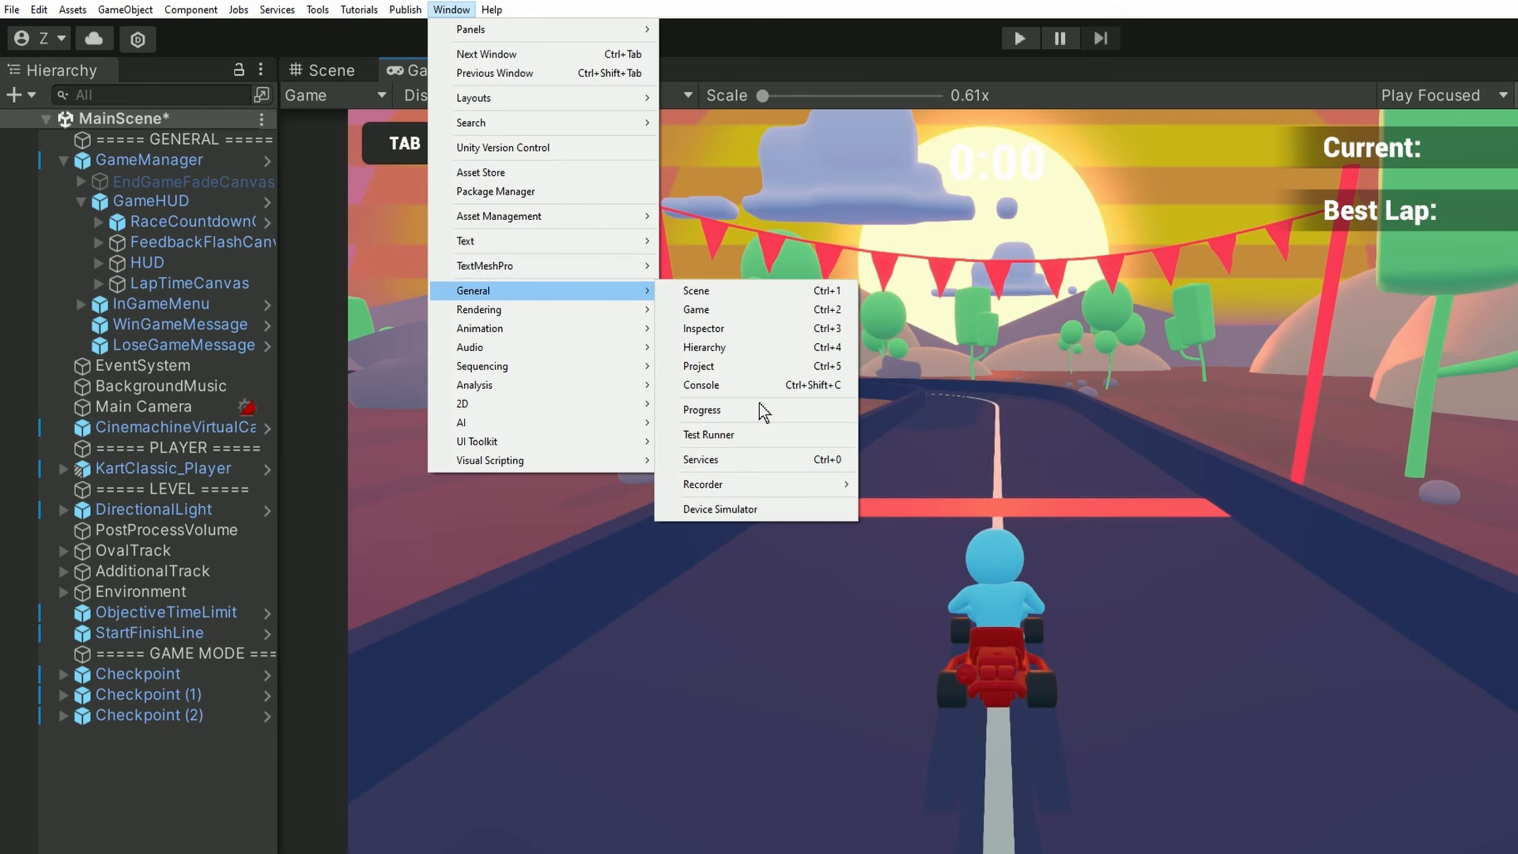
{"action": "mouse_move", "coordinate": [747, 490]}
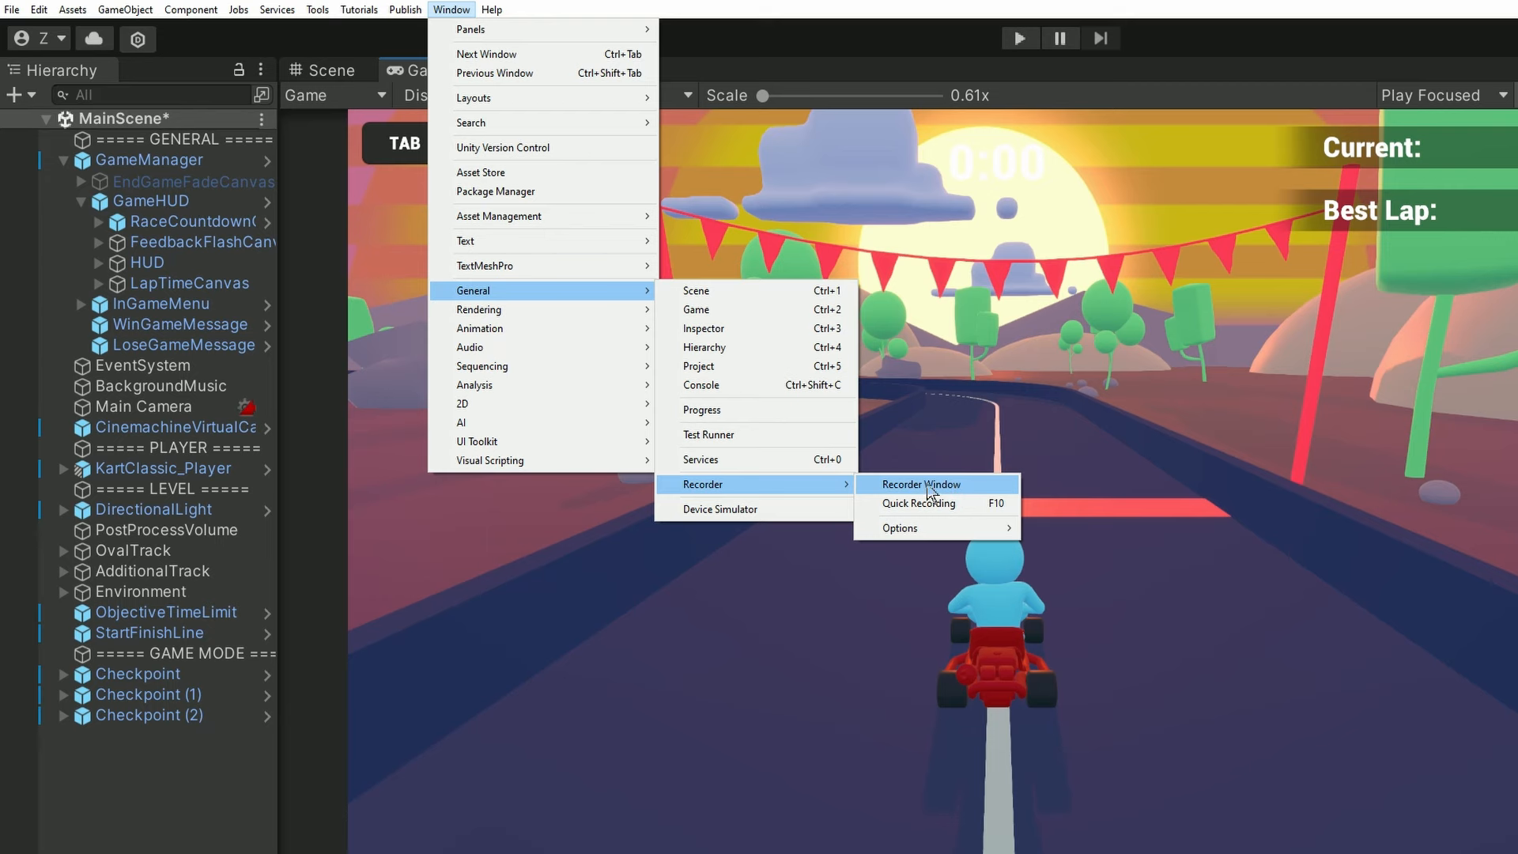
{"action": "left_click", "coordinate": [938, 484]}
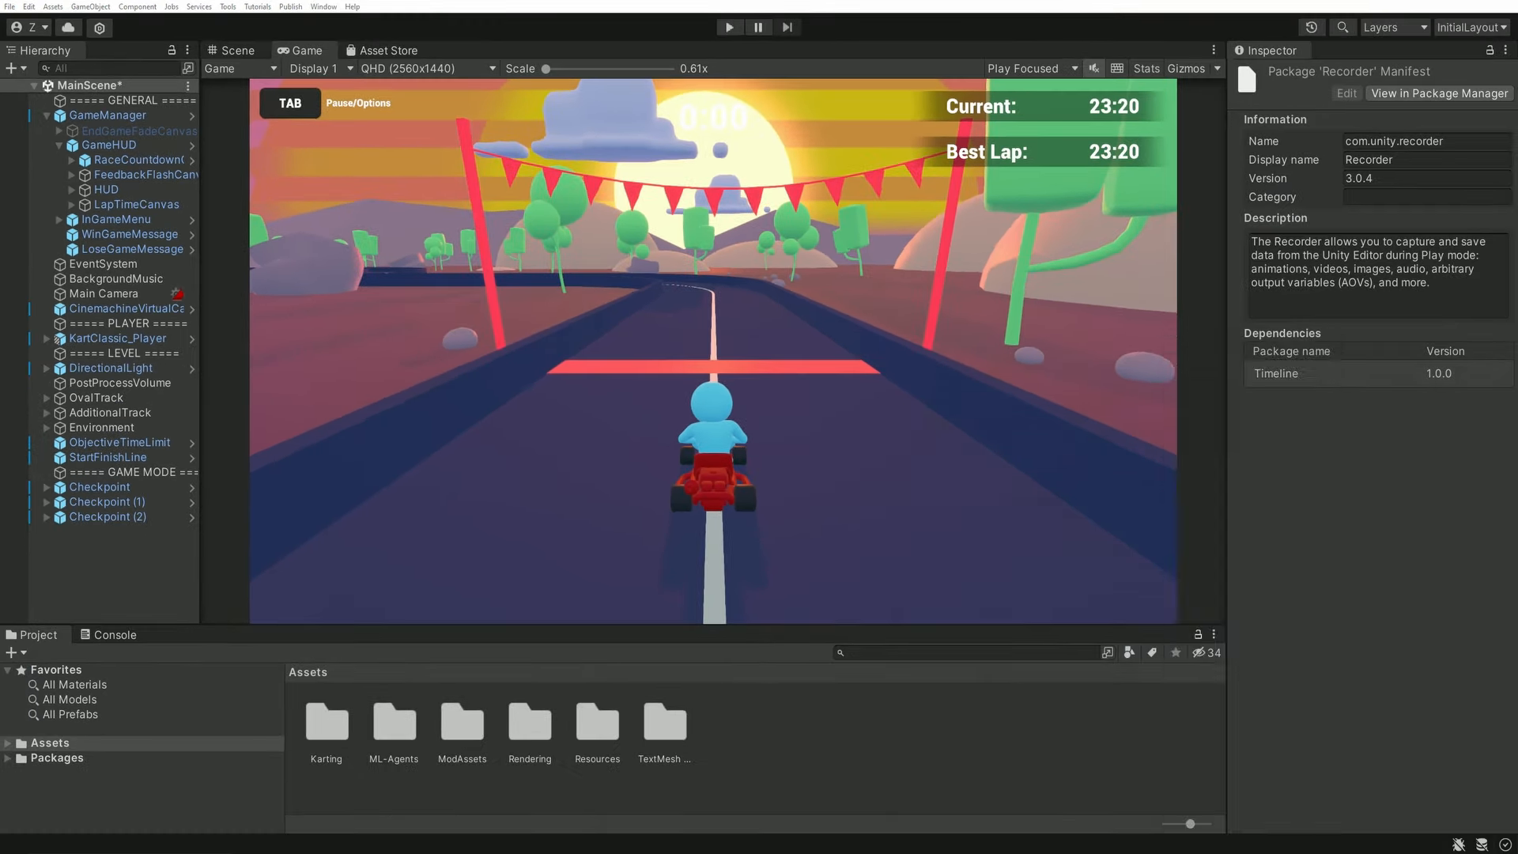
{"action": "left_click_drag", "start_coordinate": [724, 201], "coordinate": [703, 131]}
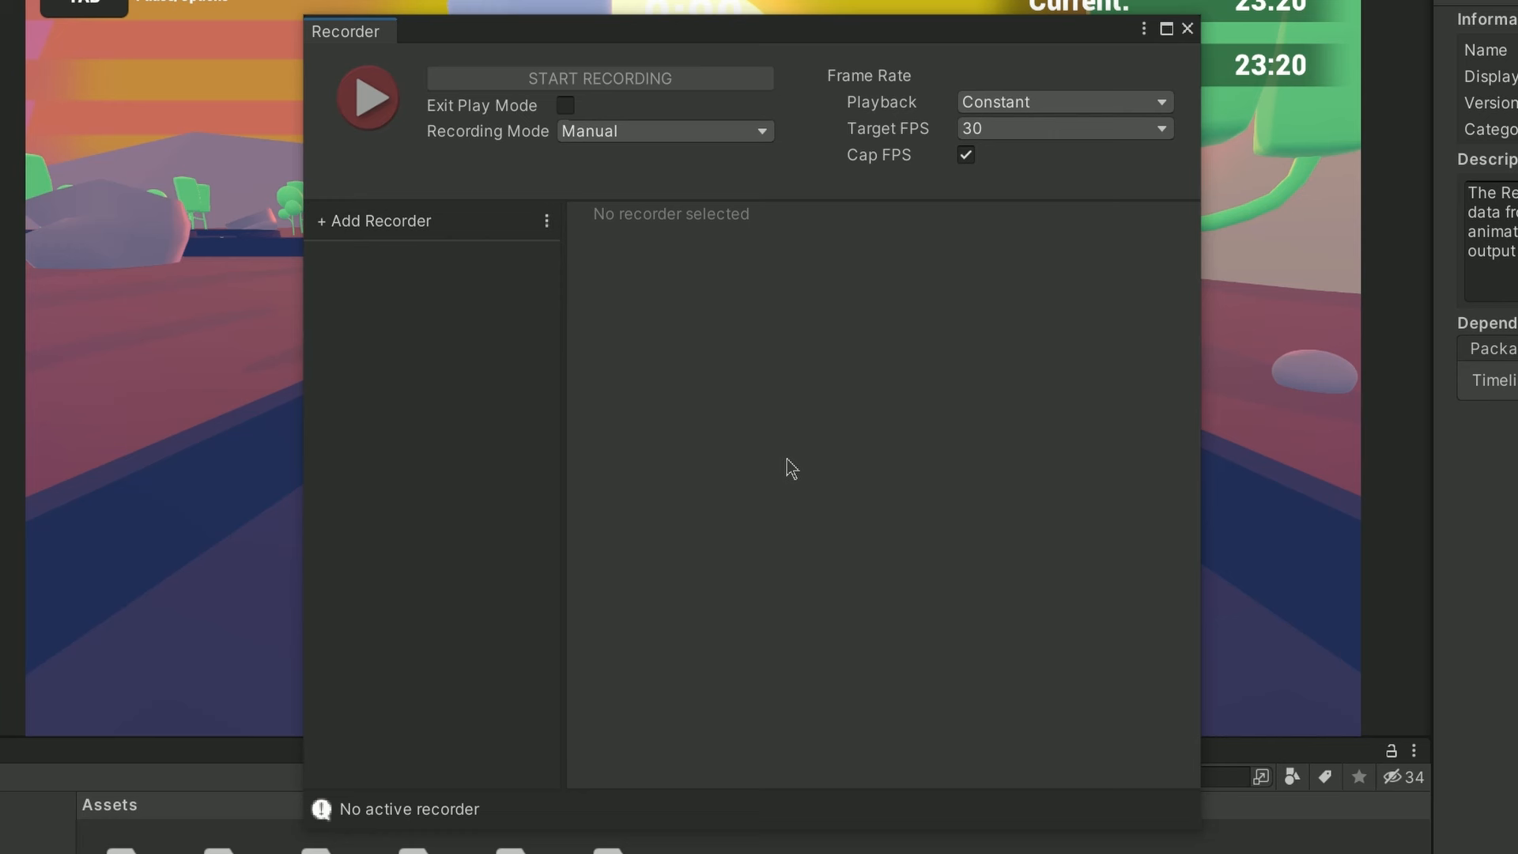
- Add a Movie recorder and open its list of capture source options
{"action": "left_click", "coordinate": [349, 221]}
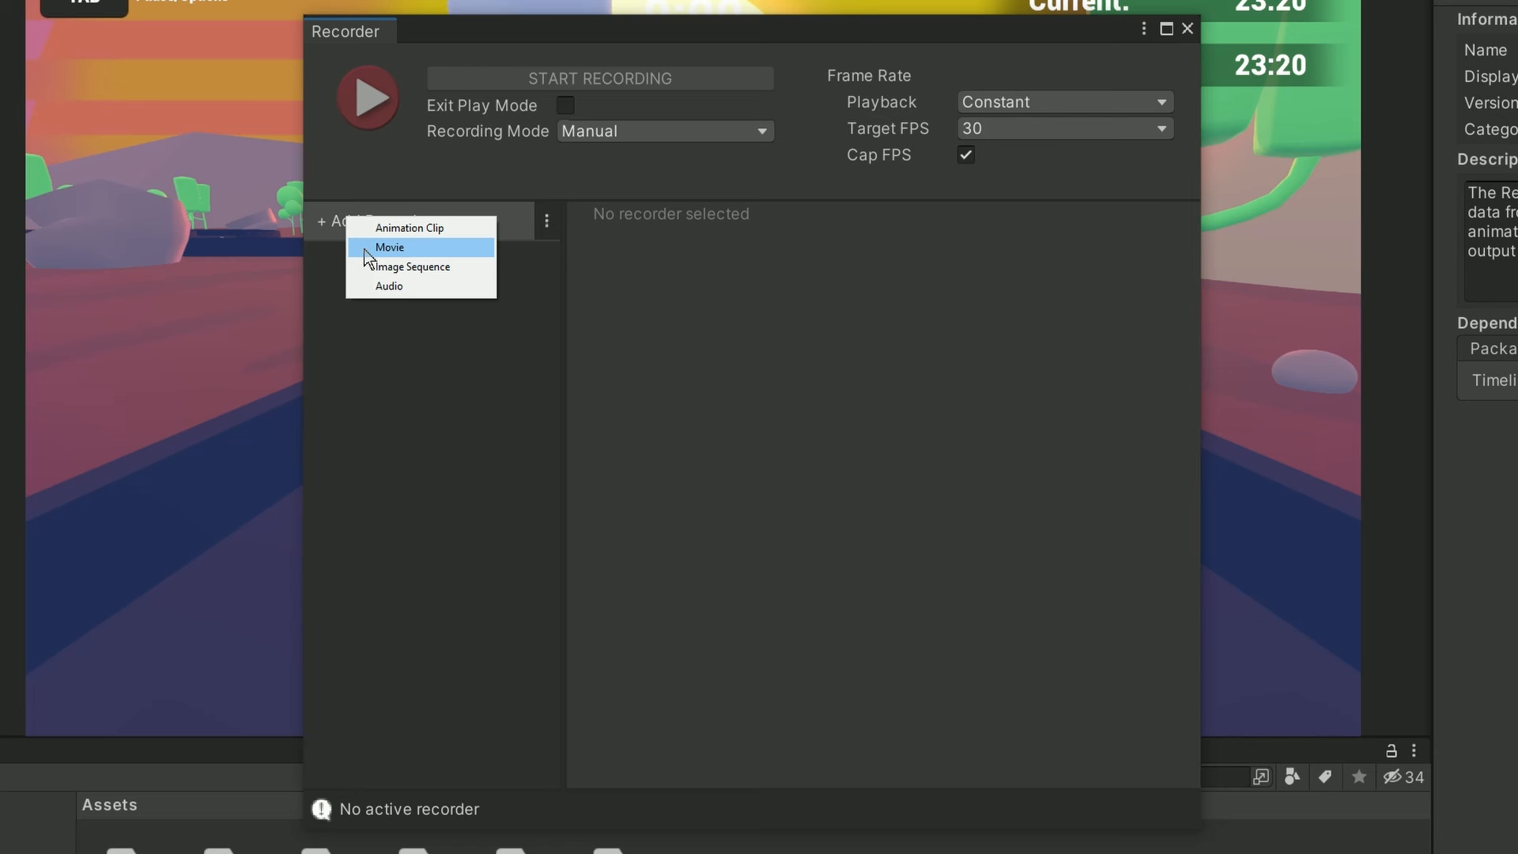
{"action": "left_click", "coordinate": [425, 257]}
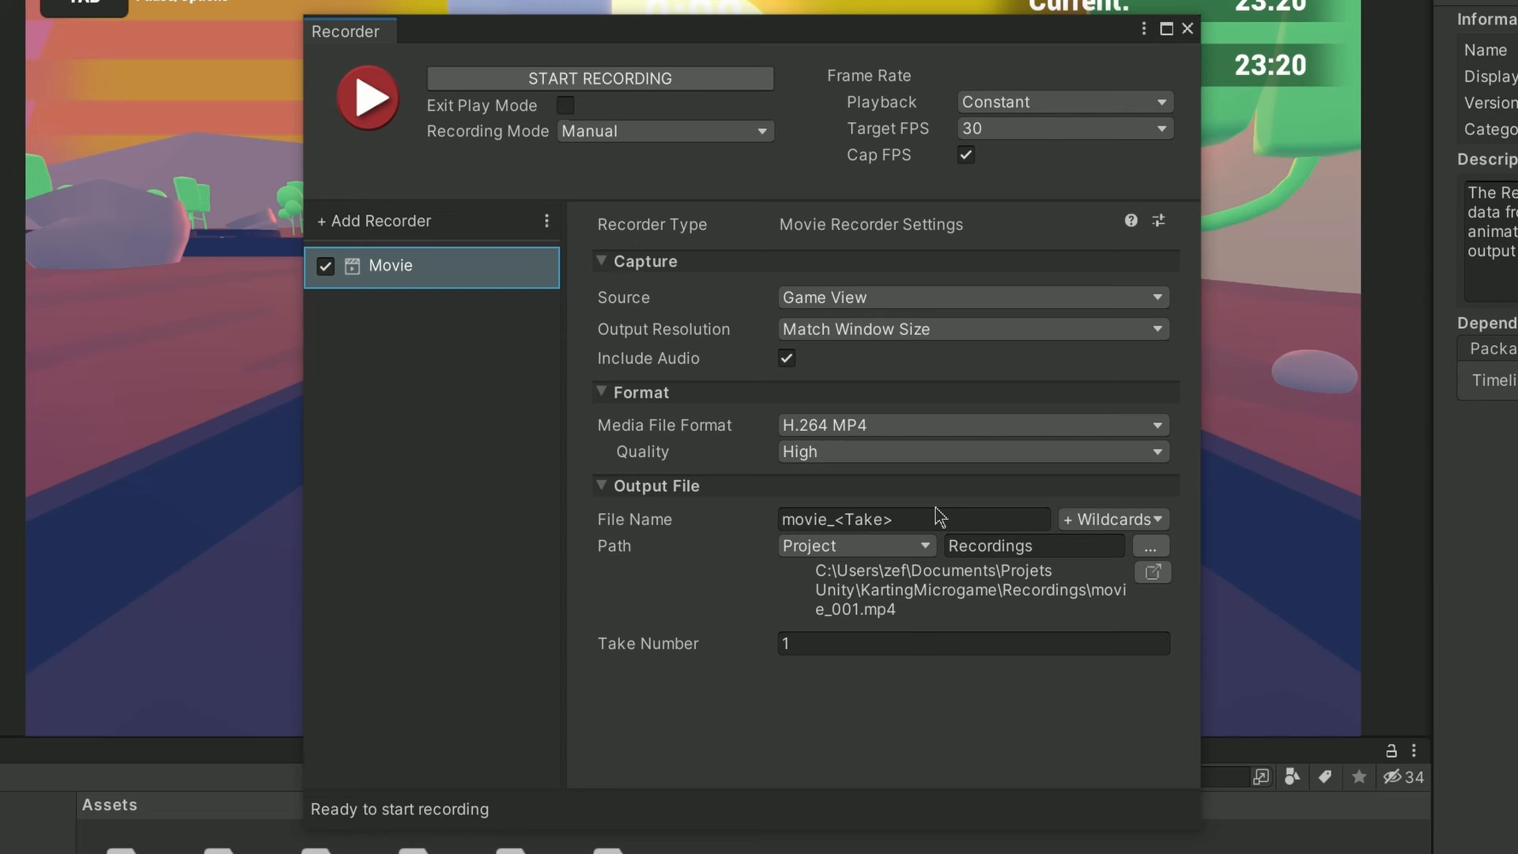
{"action": "left_click", "coordinate": [636, 307]}
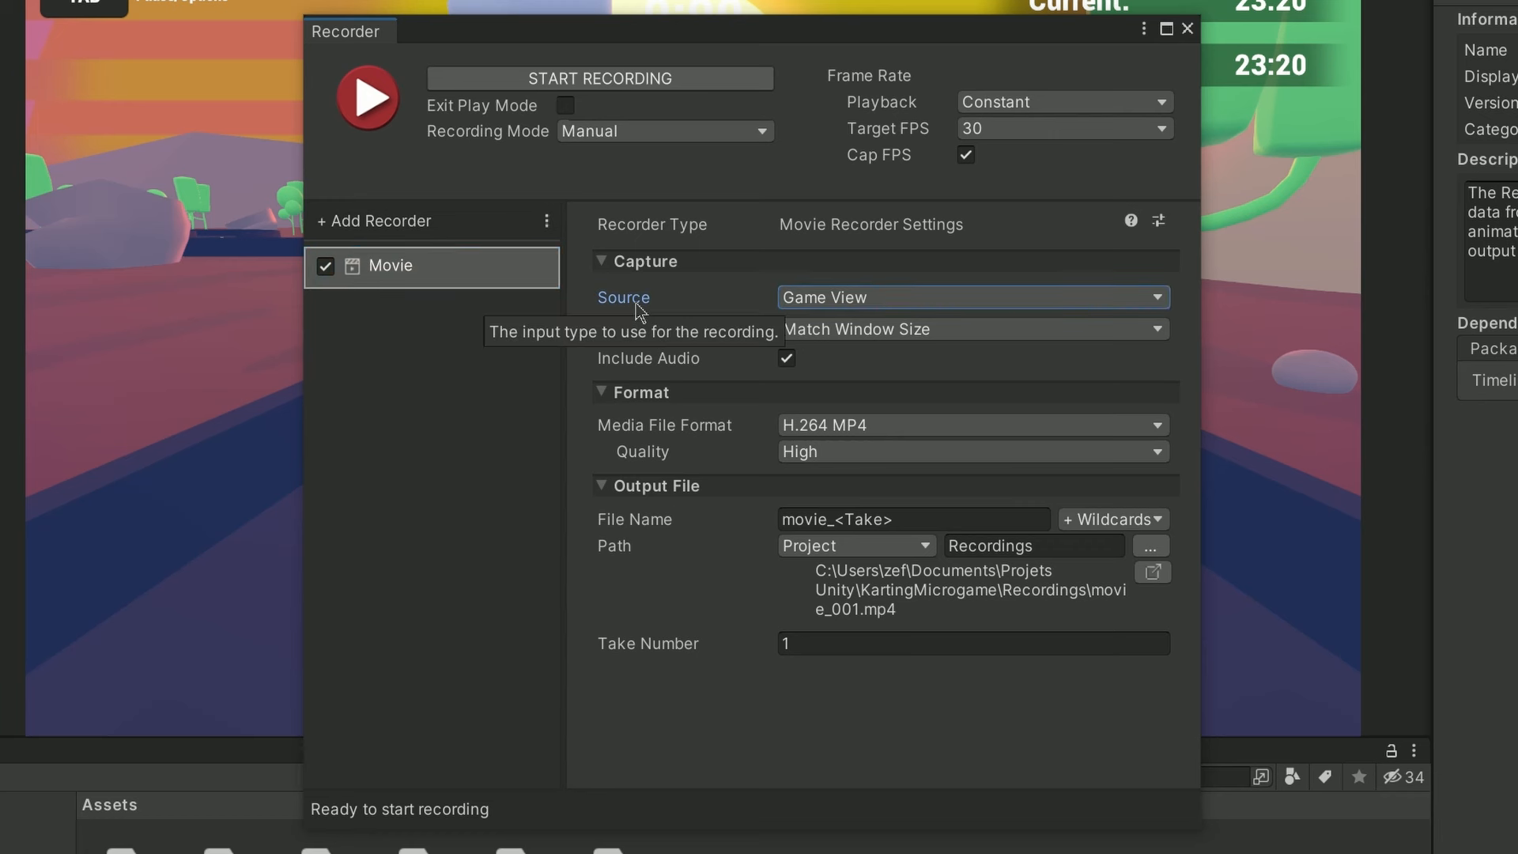
{"action": "left_click", "coordinate": [920, 300]}
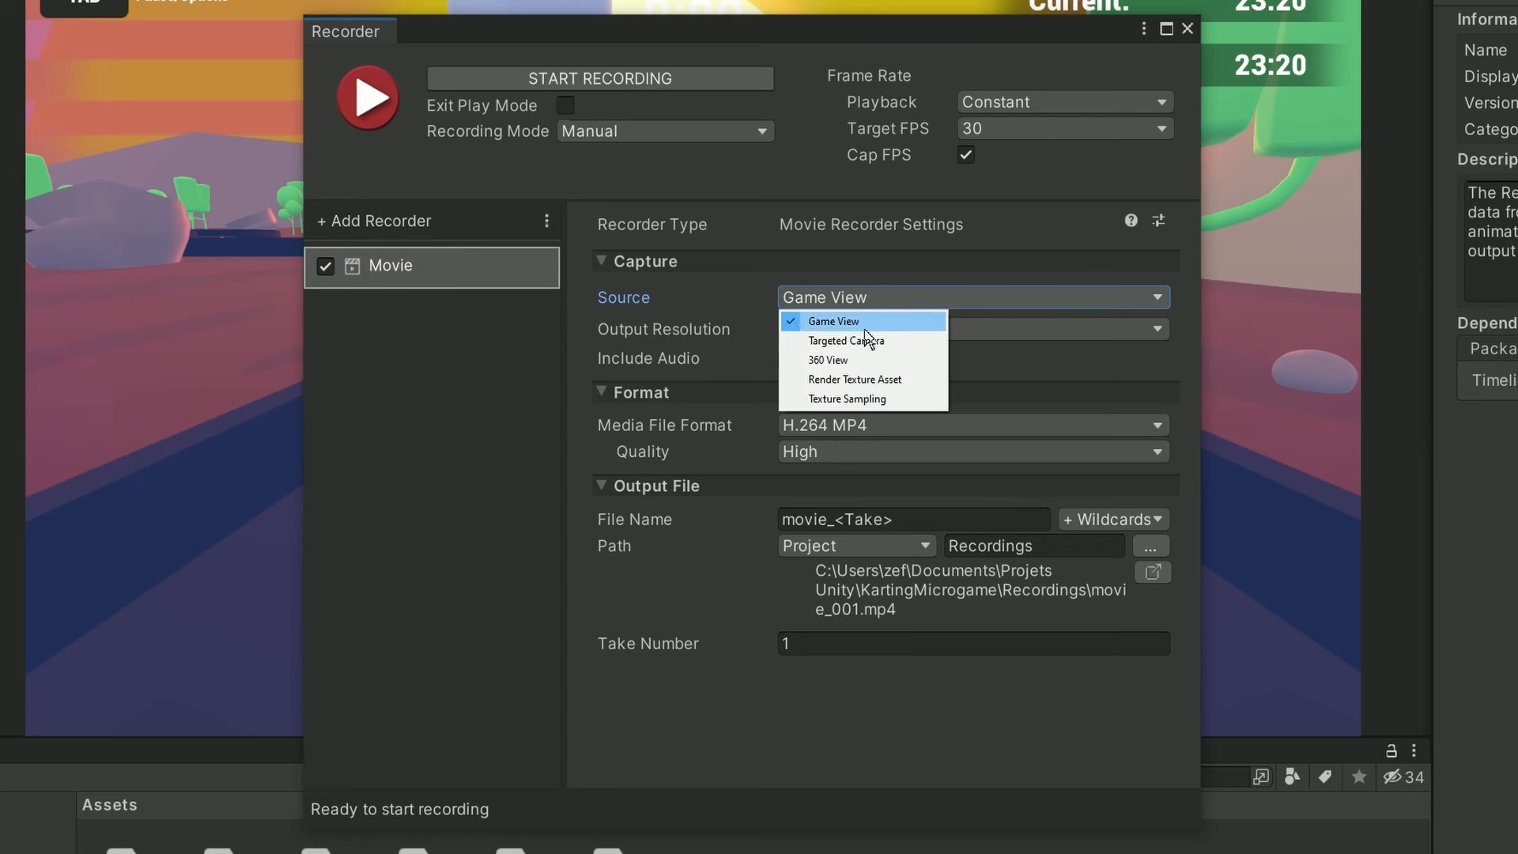
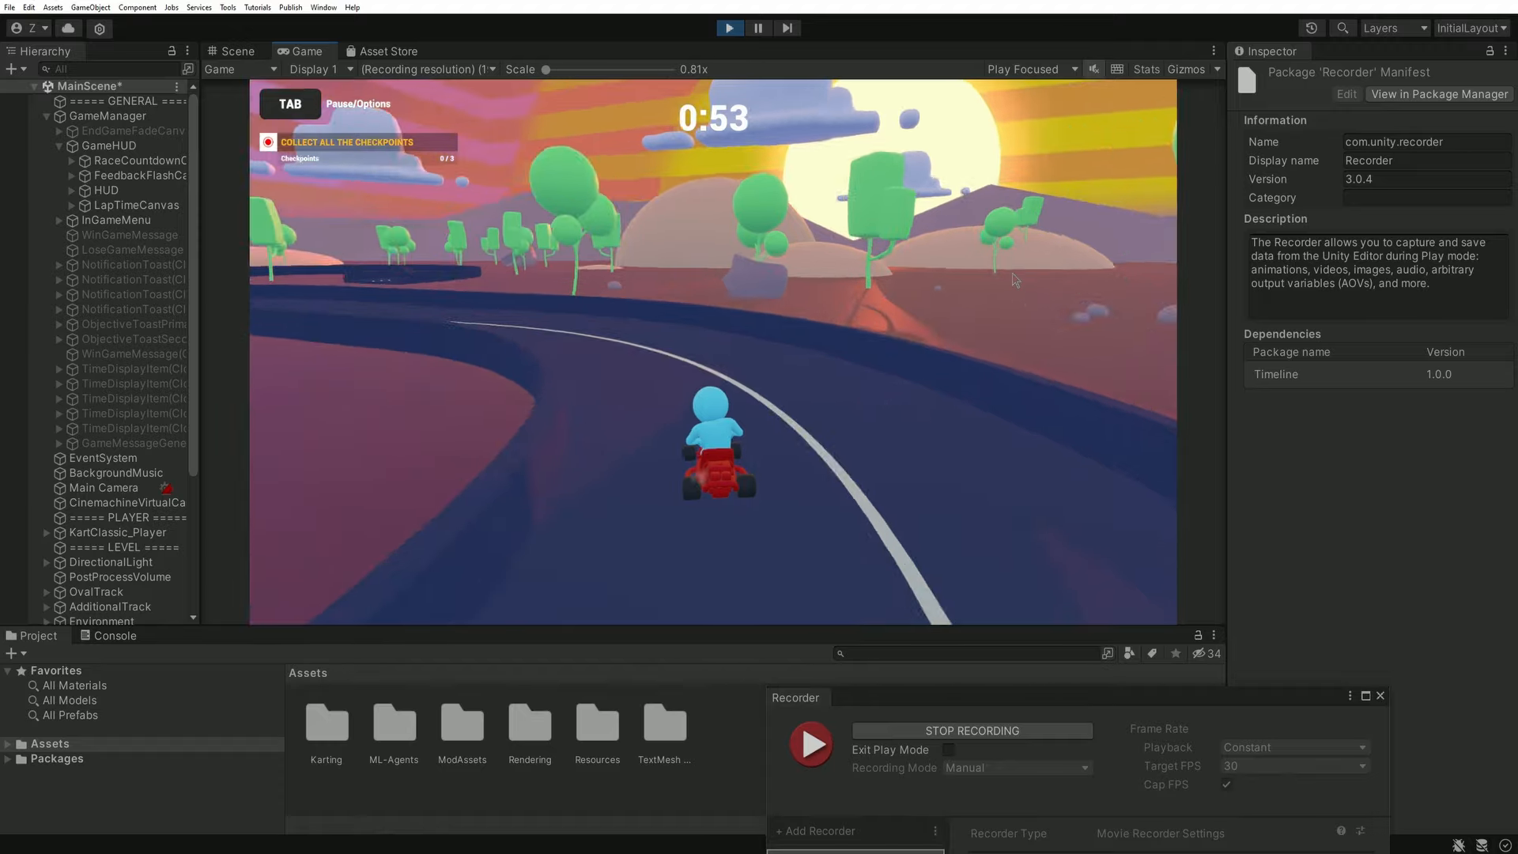
- Steer the kart through the left-hand bends while recording, and end the take by leaving Play mode
{"action": "key", "text": "Left"}
{"action": "key", "text": "Left"}
{"action": "key", "text": "Left"}
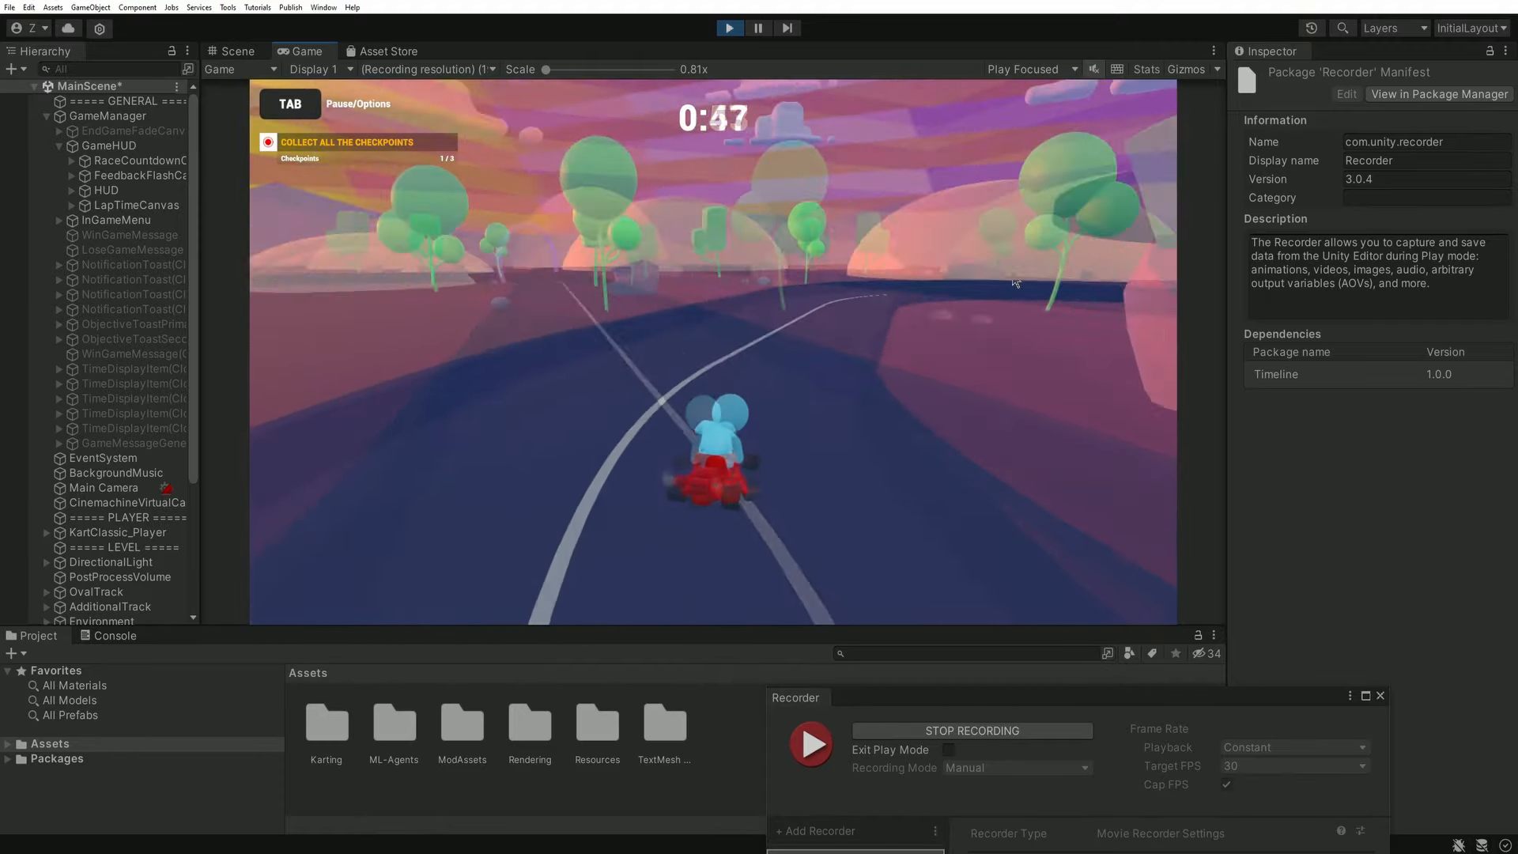
{"action": "key", "text": "Left"}
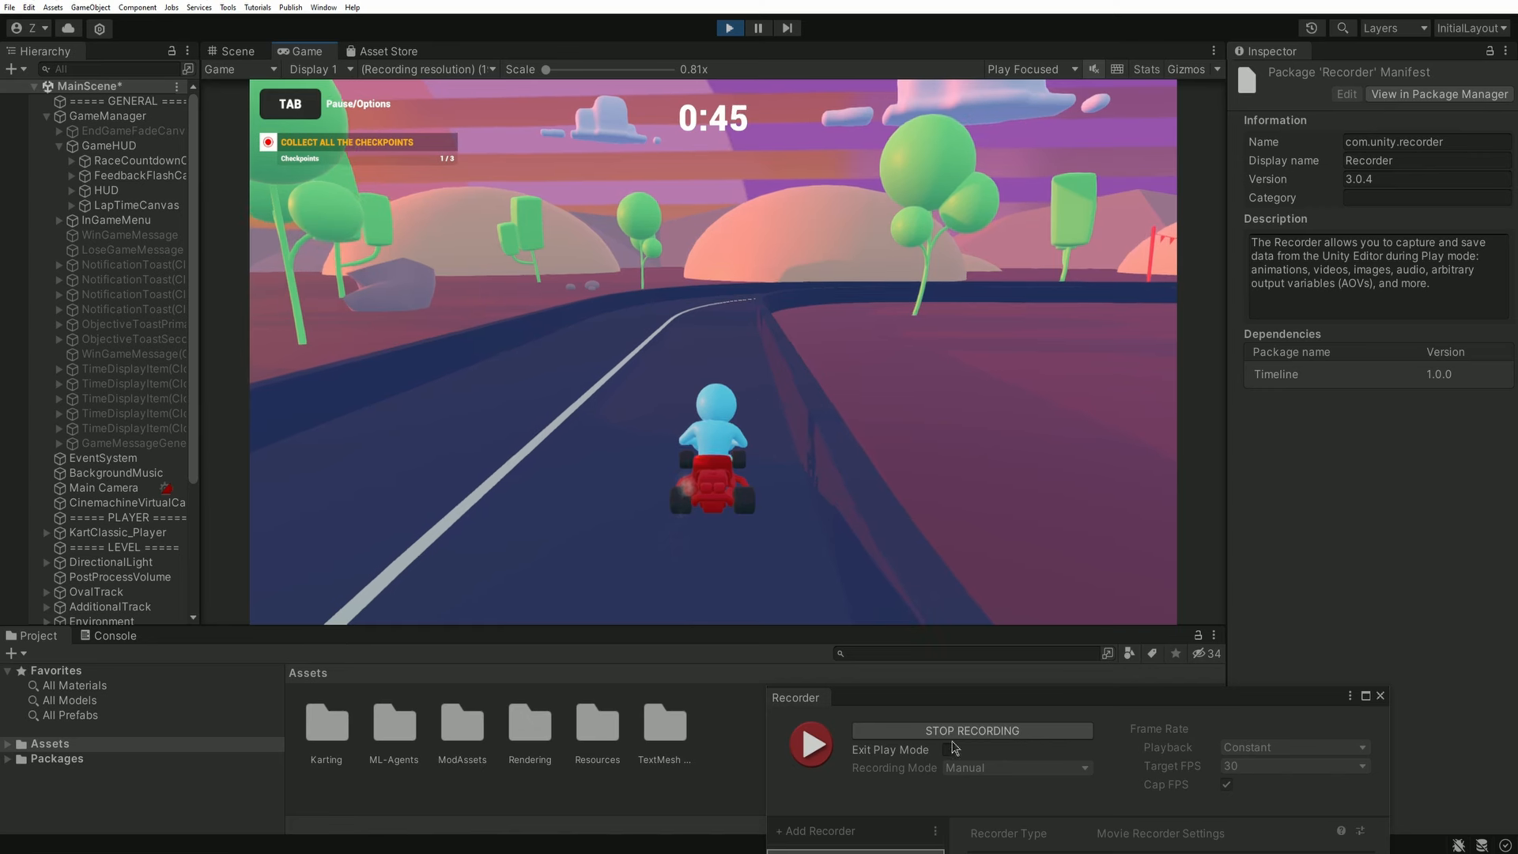
{"action": "left_click", "coordinate": [728, 28]}
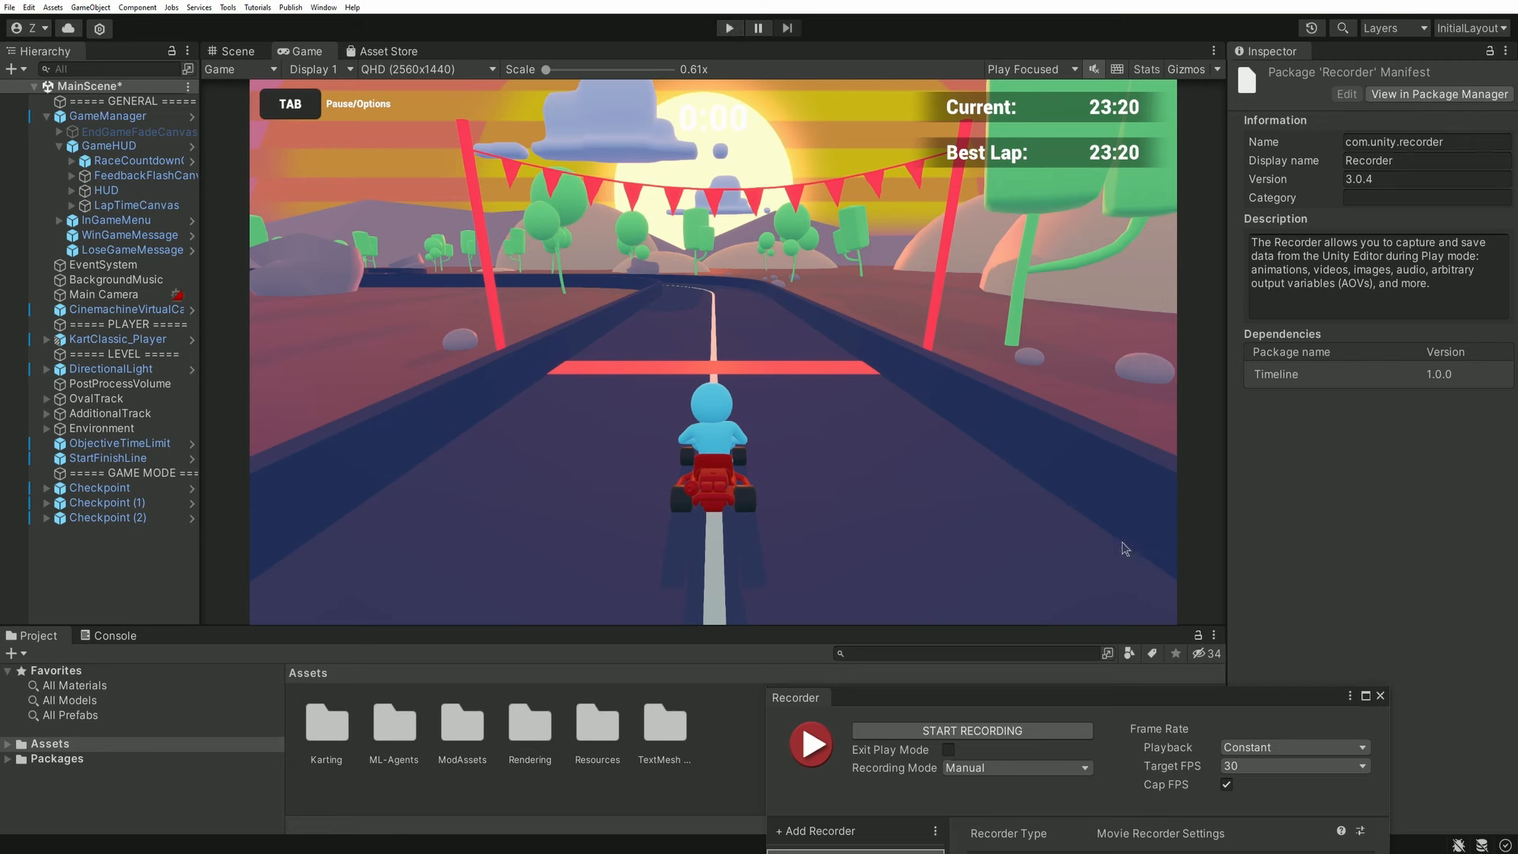
- Show the project's Assets in File Explorer, open the Recordings folder and select movie_001.mp4
{"action": "left_click_drag", "start_coordinate": [972, 699], "coordinate": [934, 223]}
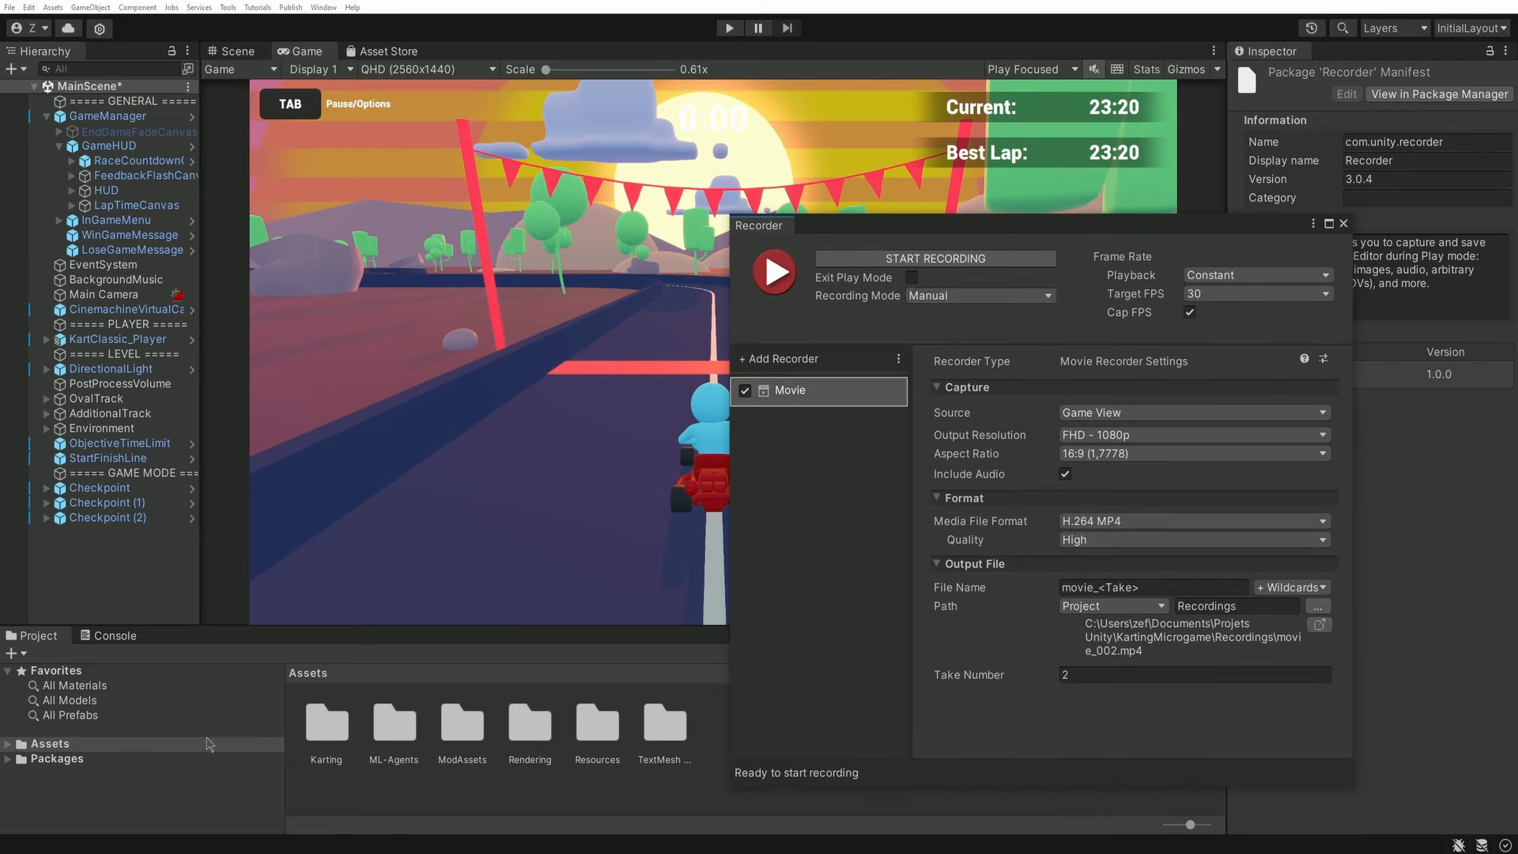
{"action": "right_click", "coordinate": [41, 747]}
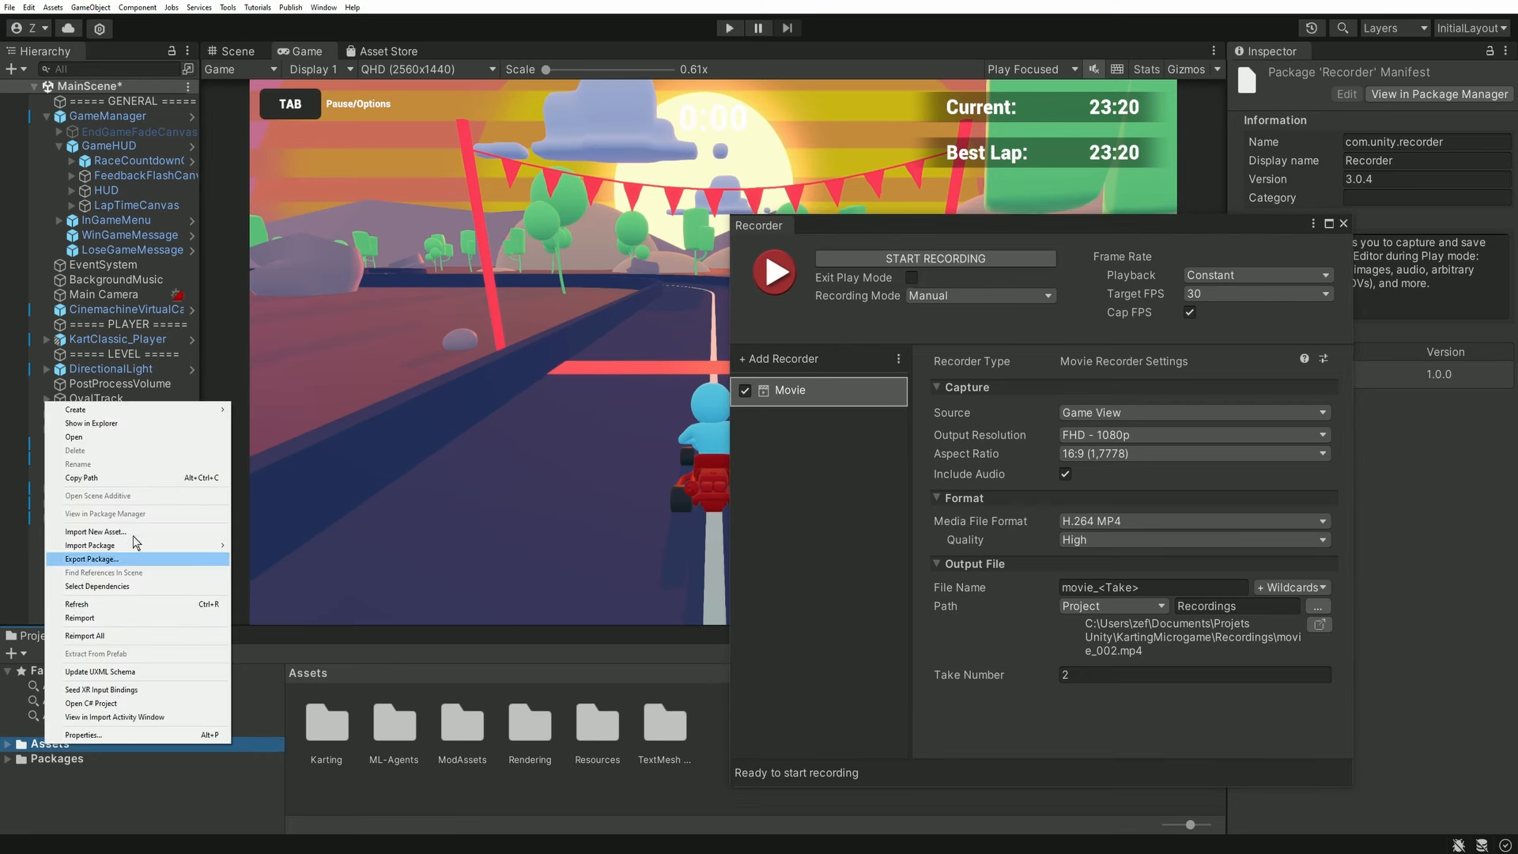
{"action": "left_click", "coordinate": [129, 430]}
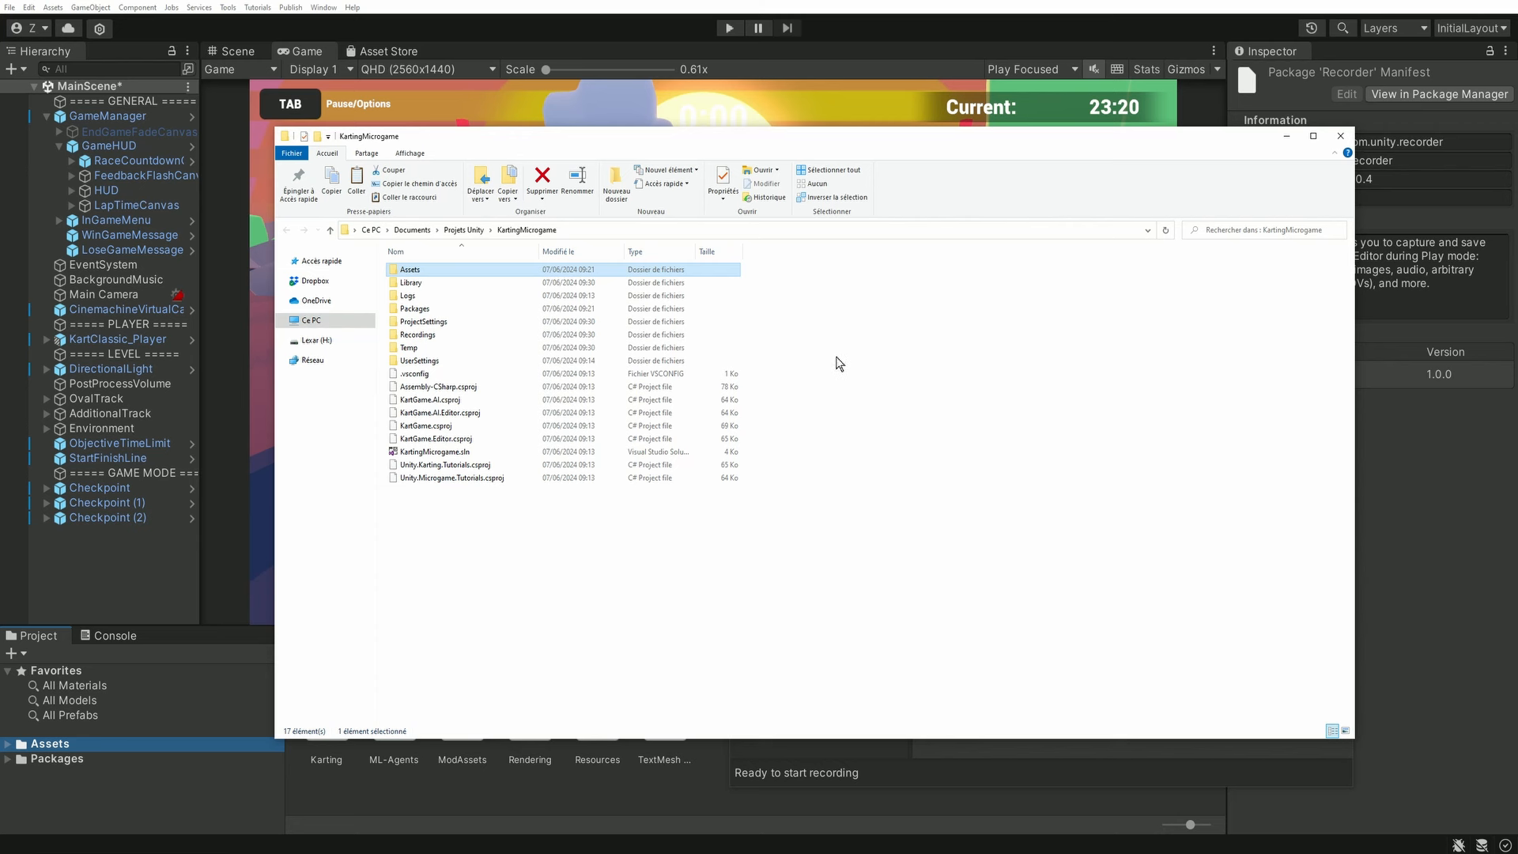
{"action": "left_click", "coordinate": [418, 336]}
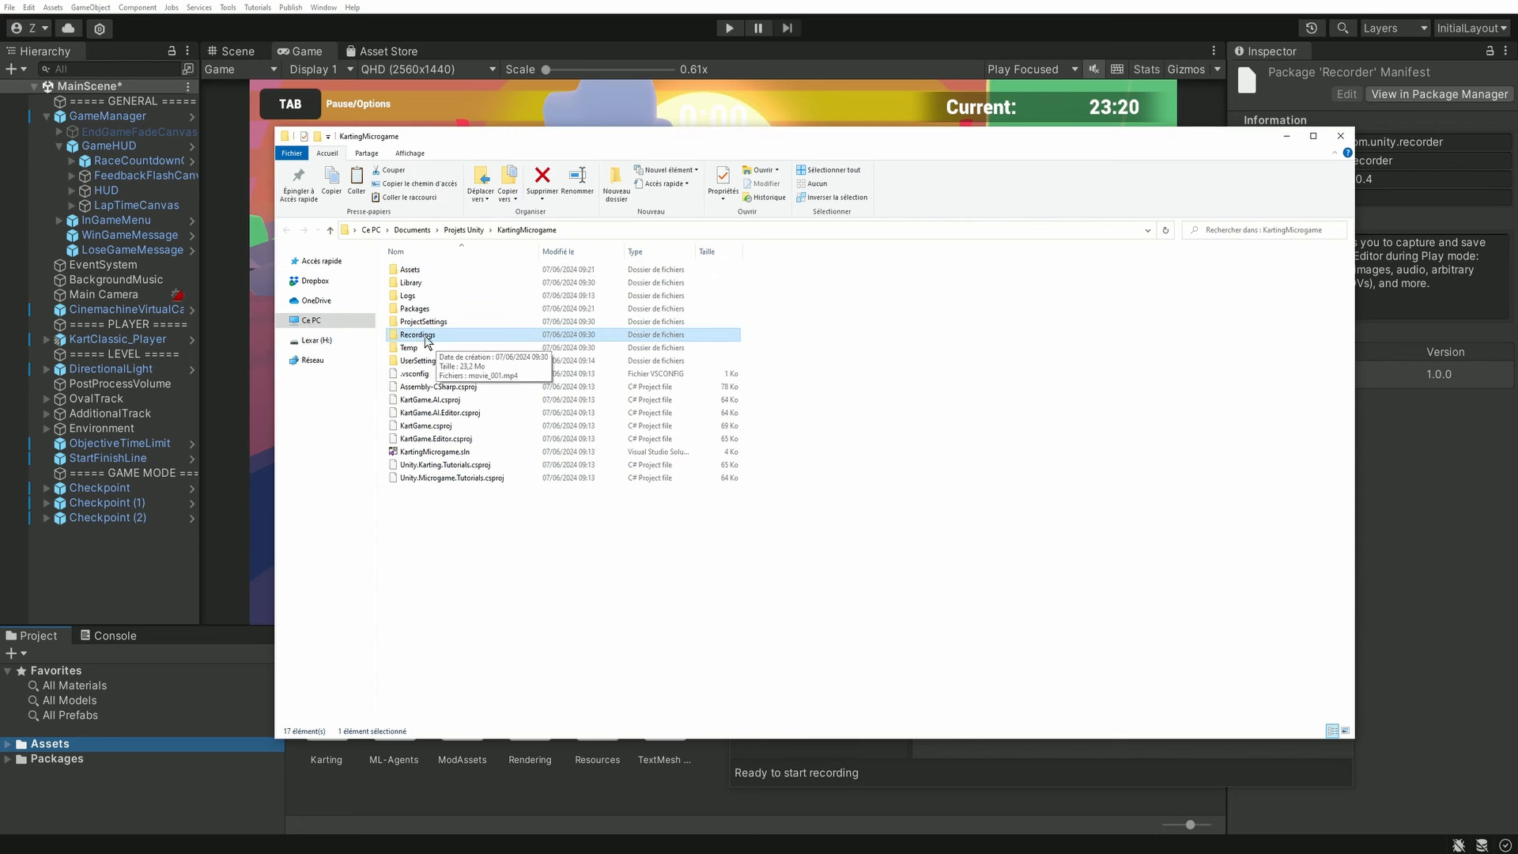
{"action": "double_click", "coordinate": [419, 338]}
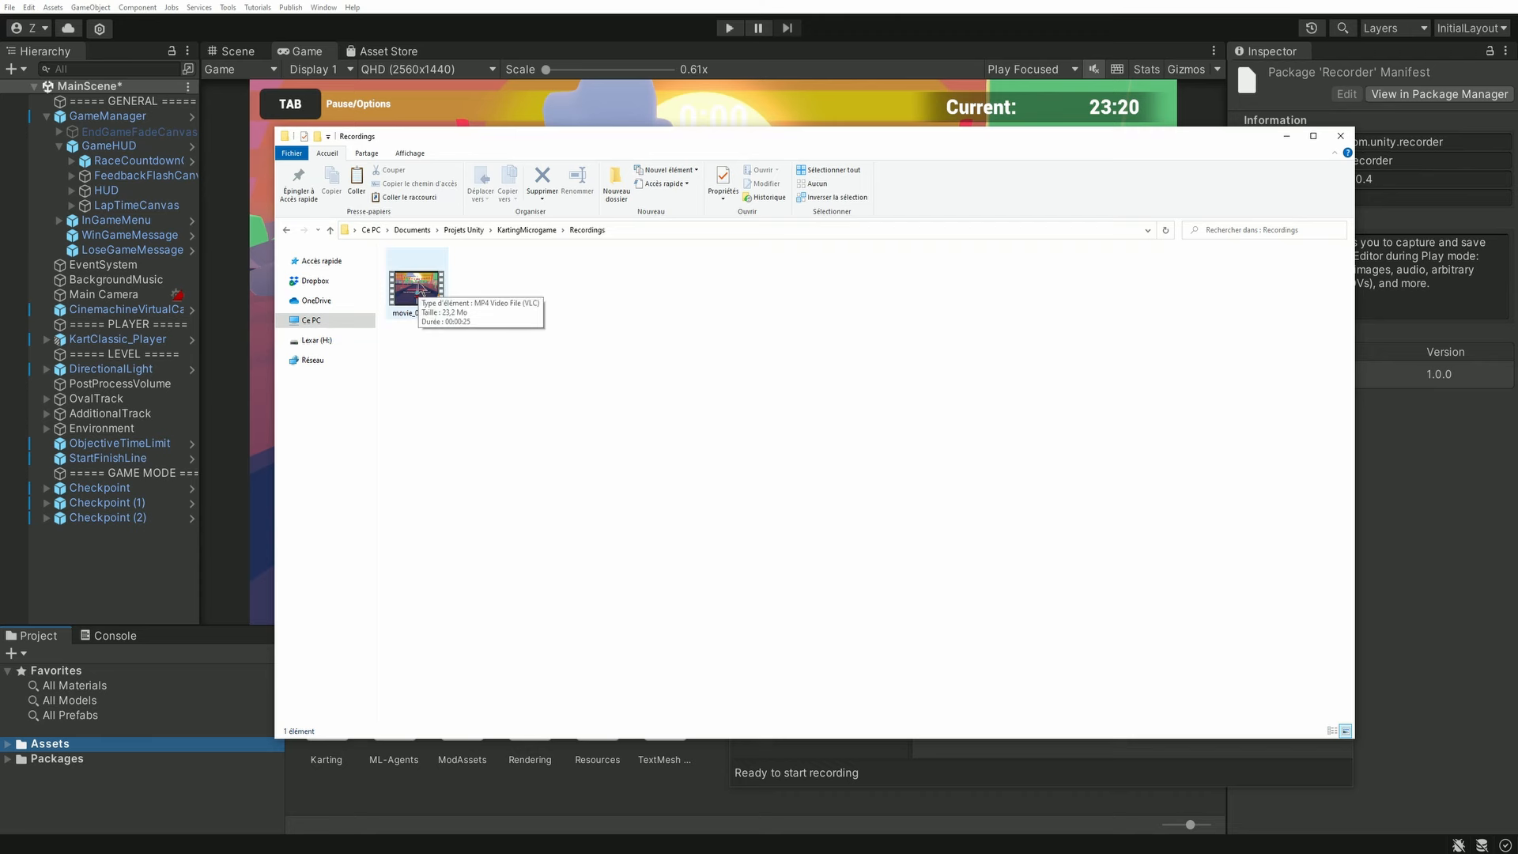
{"action": "left_click", "coordinate": [420, 289]}
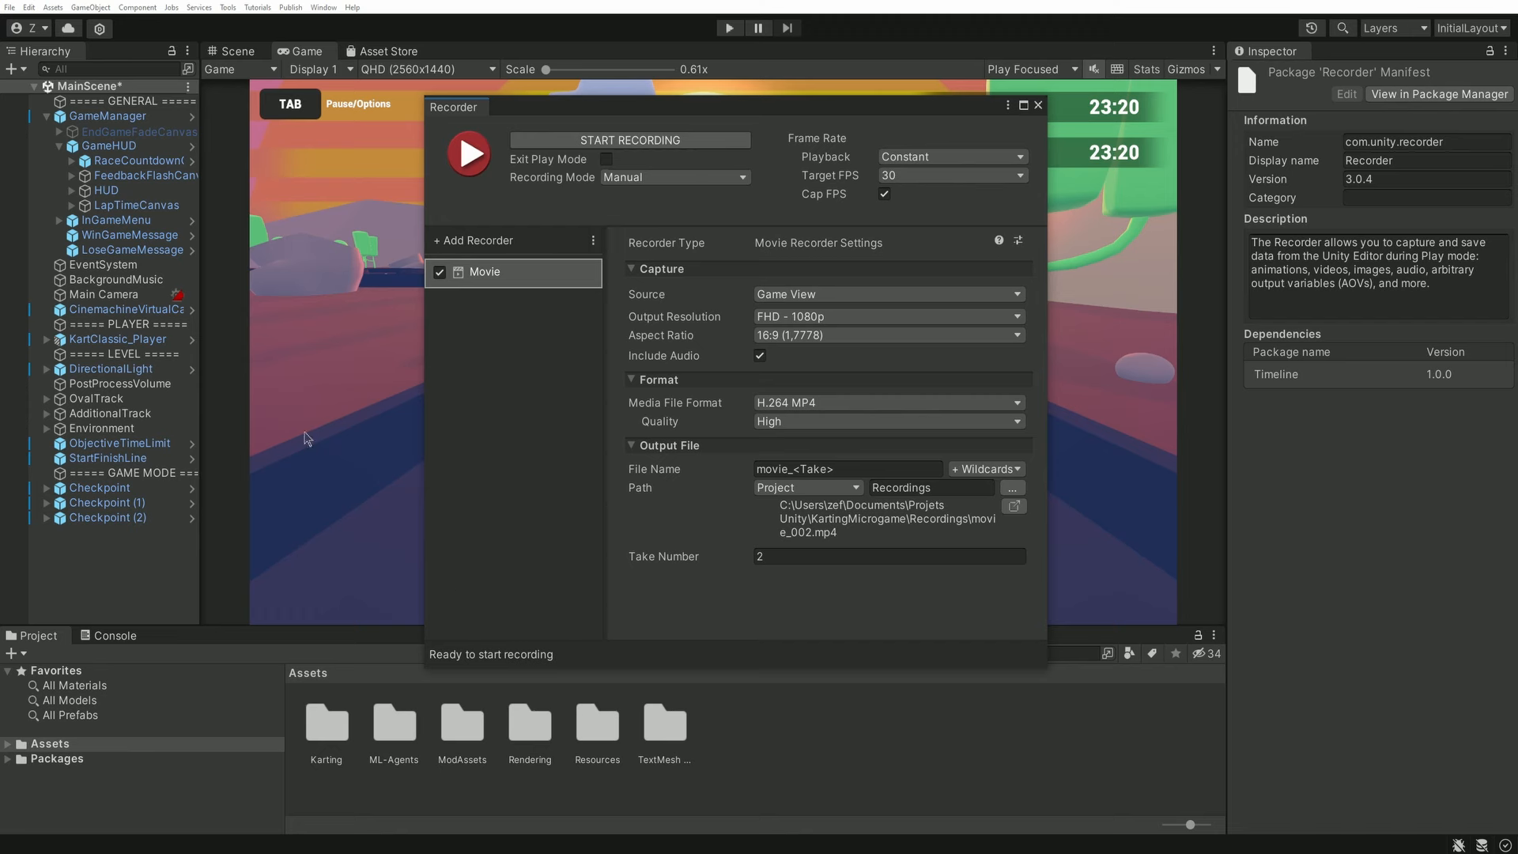
- Move the Recorder window clear of the viewport and switch to the Scene view, facing the start arch from down the track
{"action": "left_click_drag", "start_coordinate": [803, 113], "coordinate": [1023, 706]}
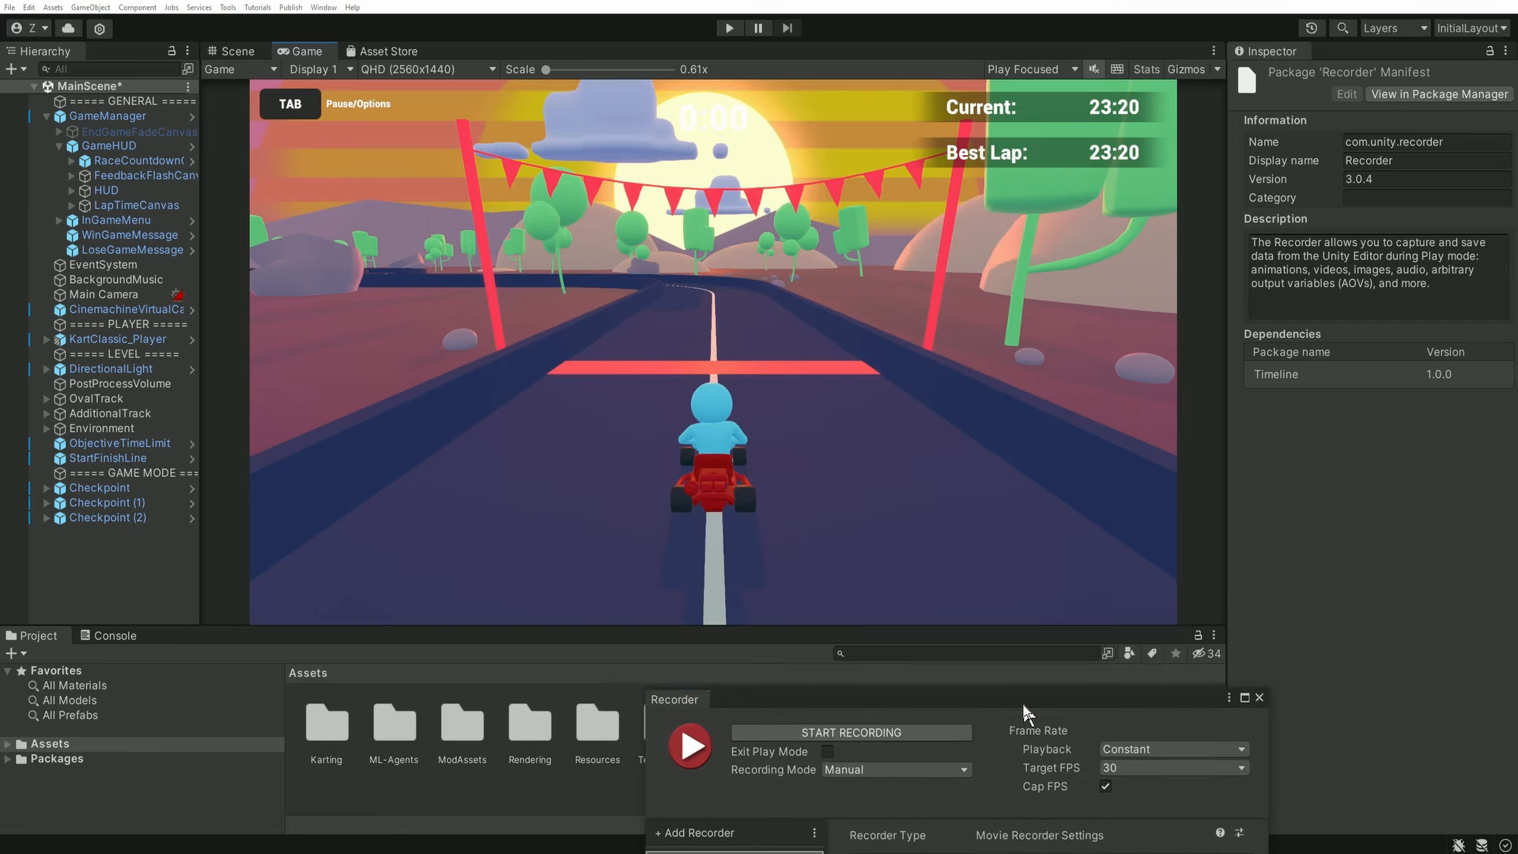
{"action": "left_click", "coordinate": [231, 51]}
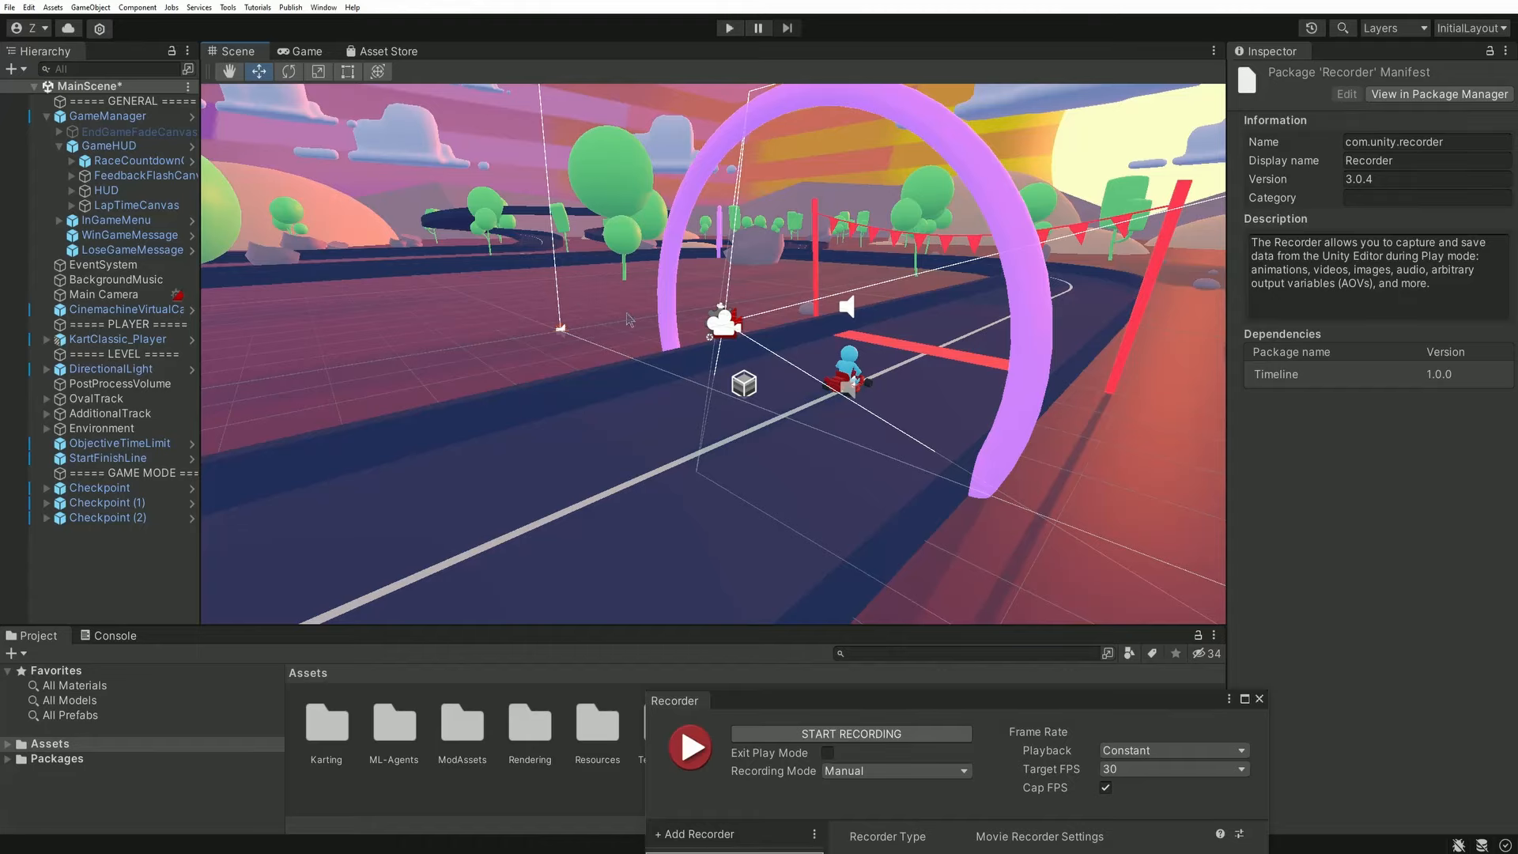
{"action": "right_click_drag", "start_coordinate": [629, 318], "coordinate": [158, 300]}
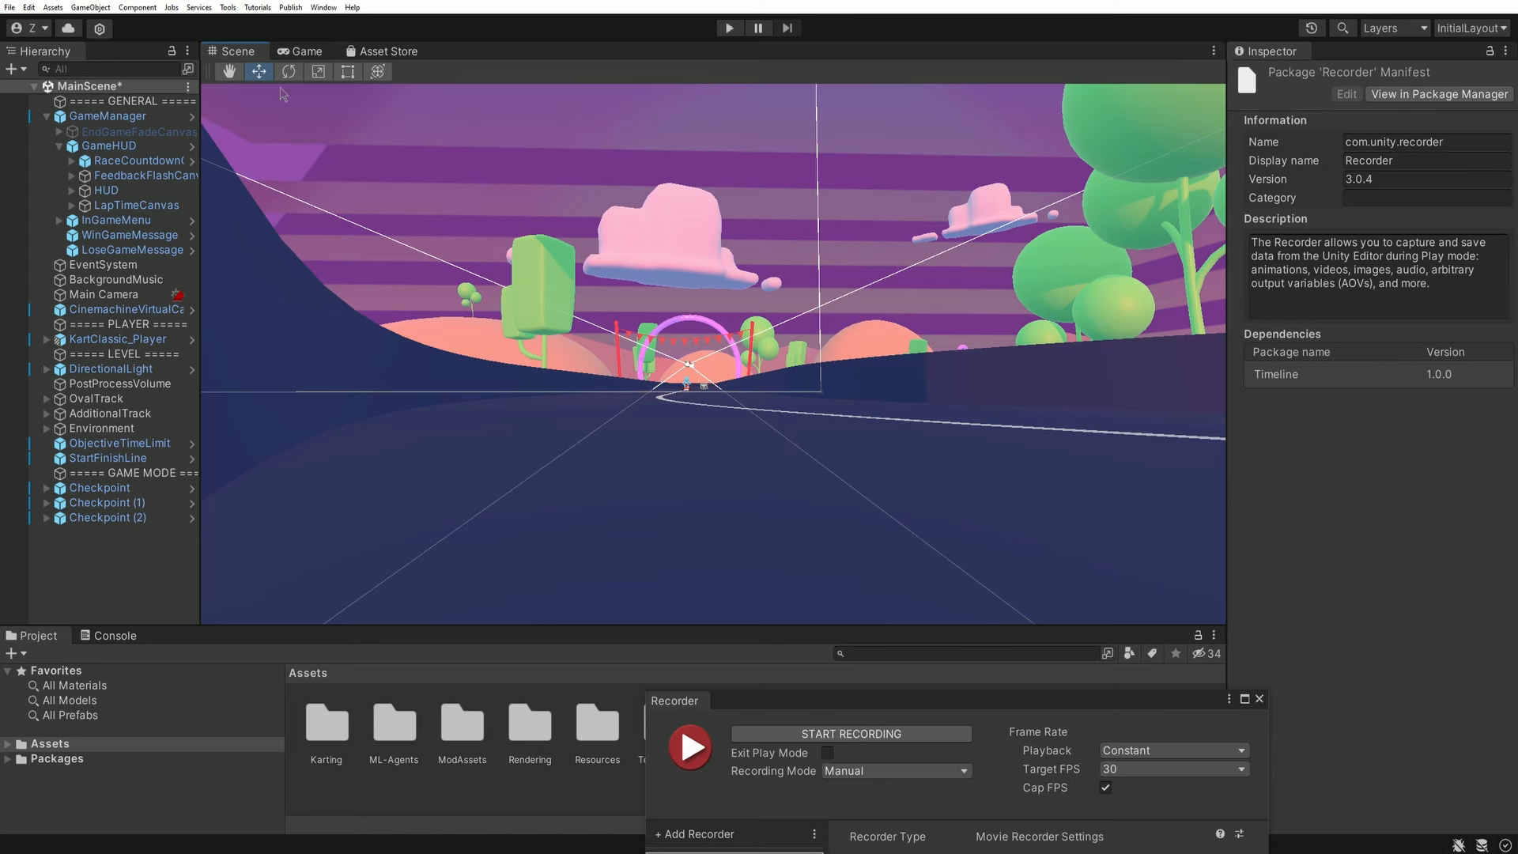
- Add a camera named CornerCamera to the scene and align it with the current Scene view
{"action": "left_click", "coordinate": [90, 7]}
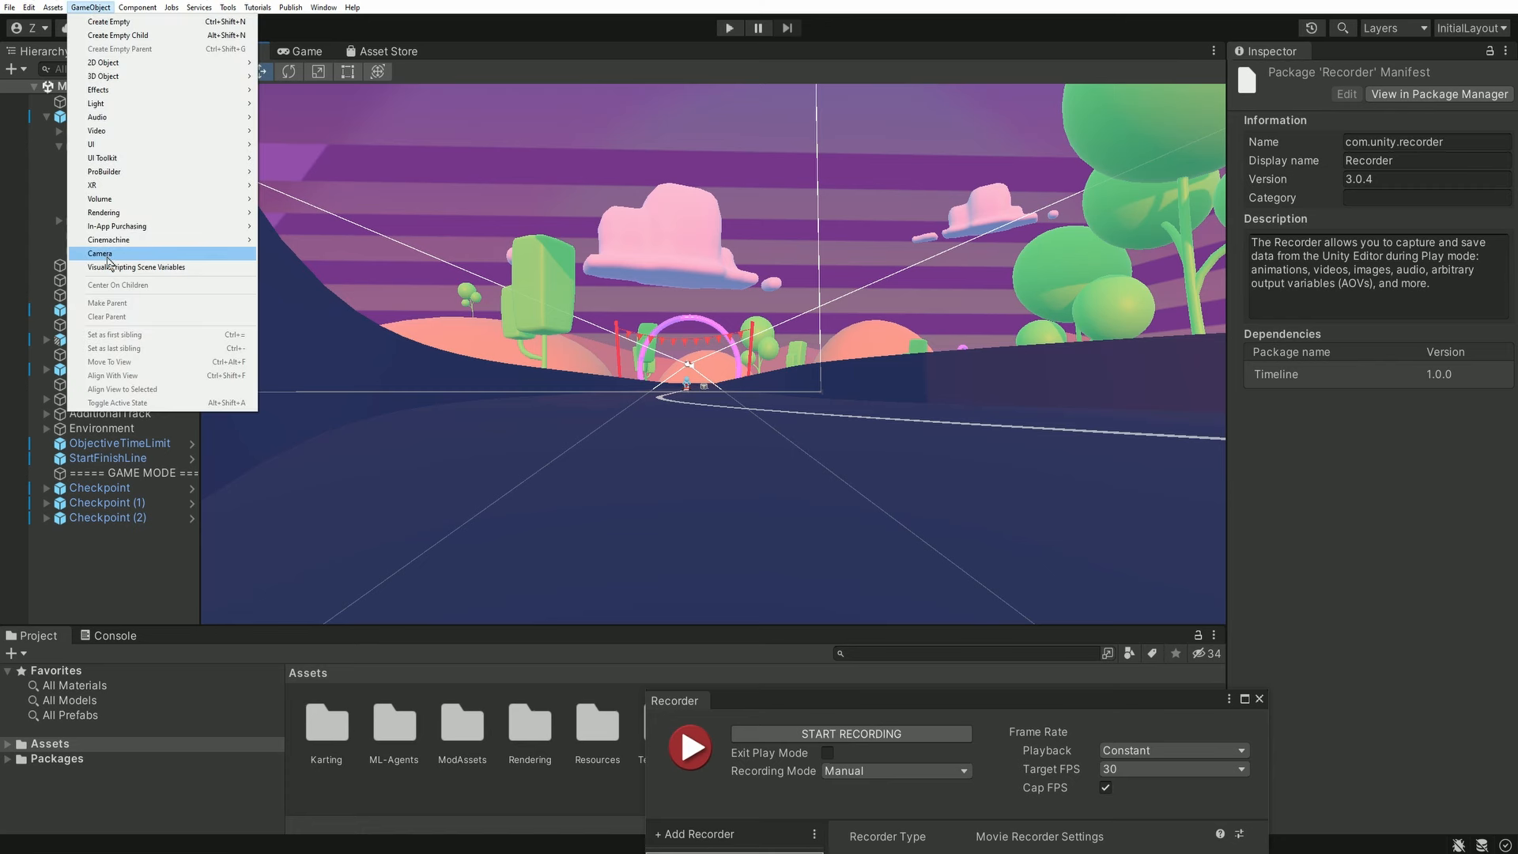
{"action": "left_click", "coordinate": [108, 256]}
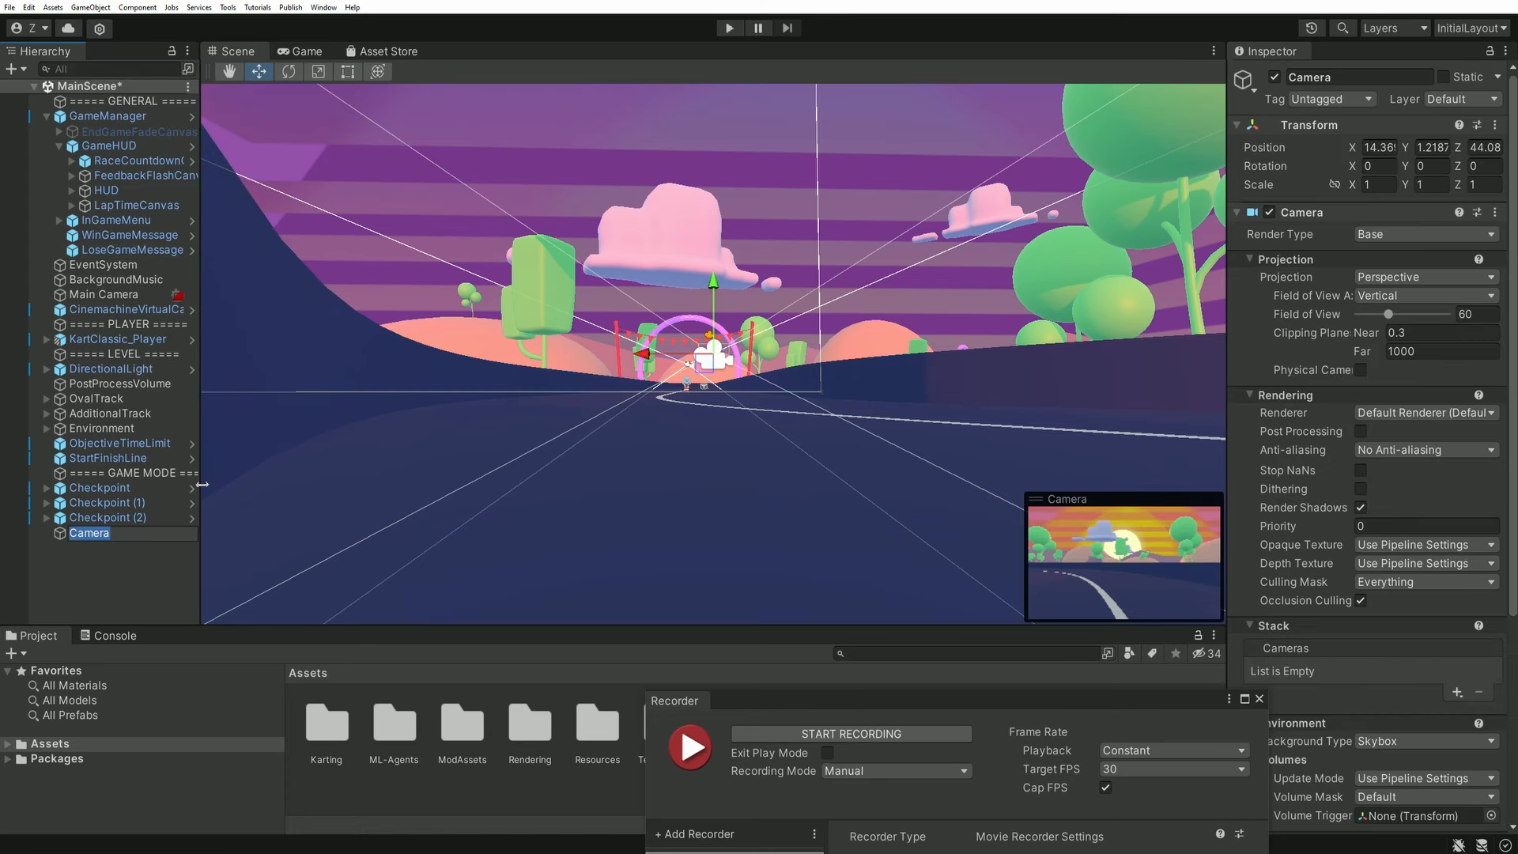
{"action": "type", "text": "Com"}
{"action": "key", "text": "Return"}
{"action": "left_click", "coordinate": [90, 7]}
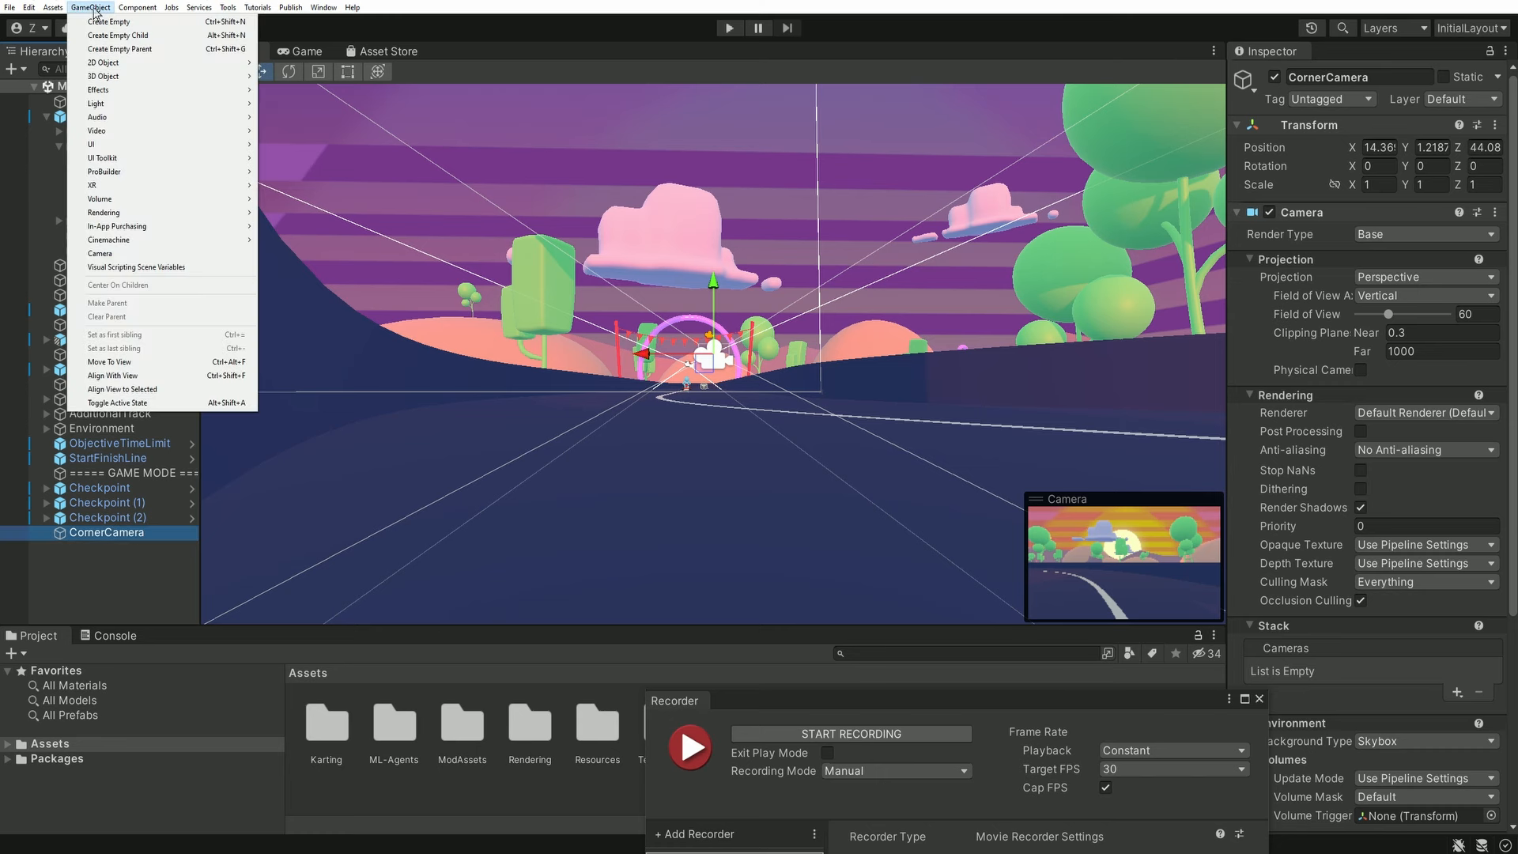
{"action": "left_click", "coordinate": [111, 376]}
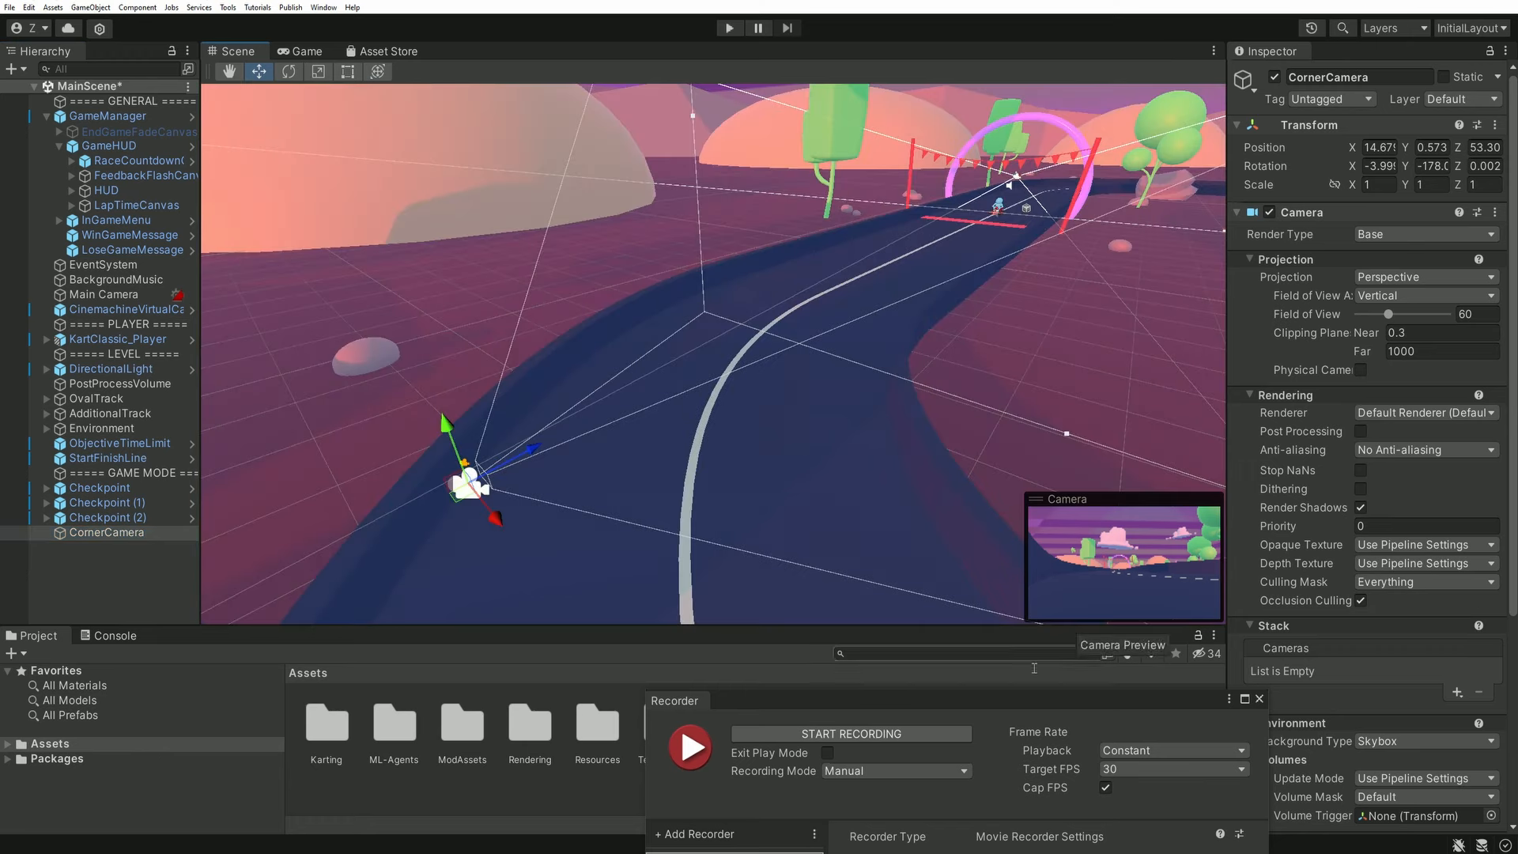
{"action": "left_click_drag", "start_coordinate": [855, 699], "coordinate": [783, 223]}
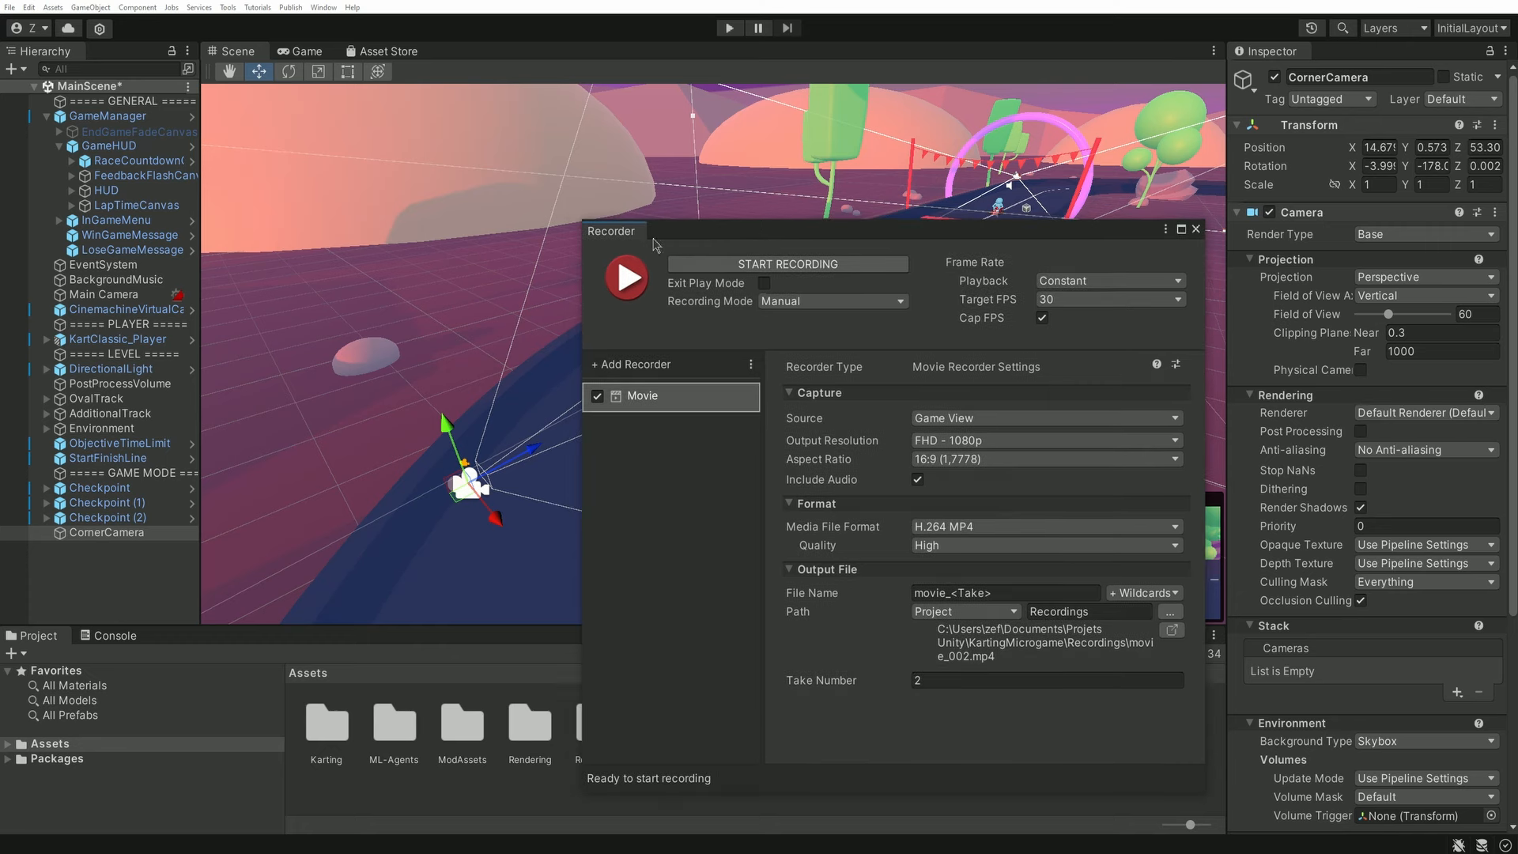
{"action": "left_click_drag", "start_coordinate": [765, 239], "coordinate": [682, 709]}
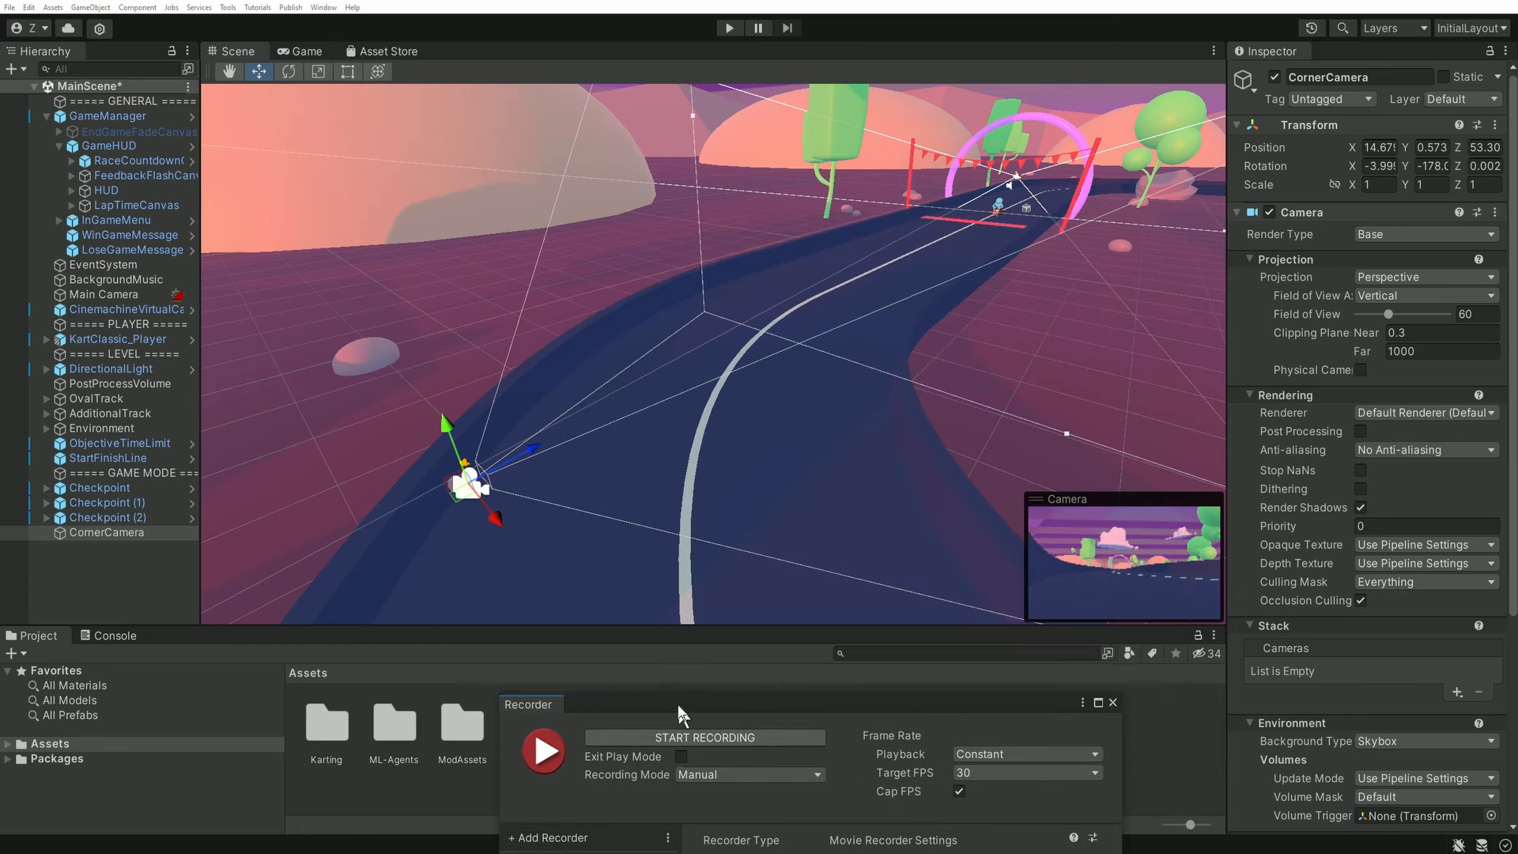
- Create a new tag named Camera2 from CornerCamera's tag options and save it
{"action": "left_click", "coordinate": [1332, 99]}
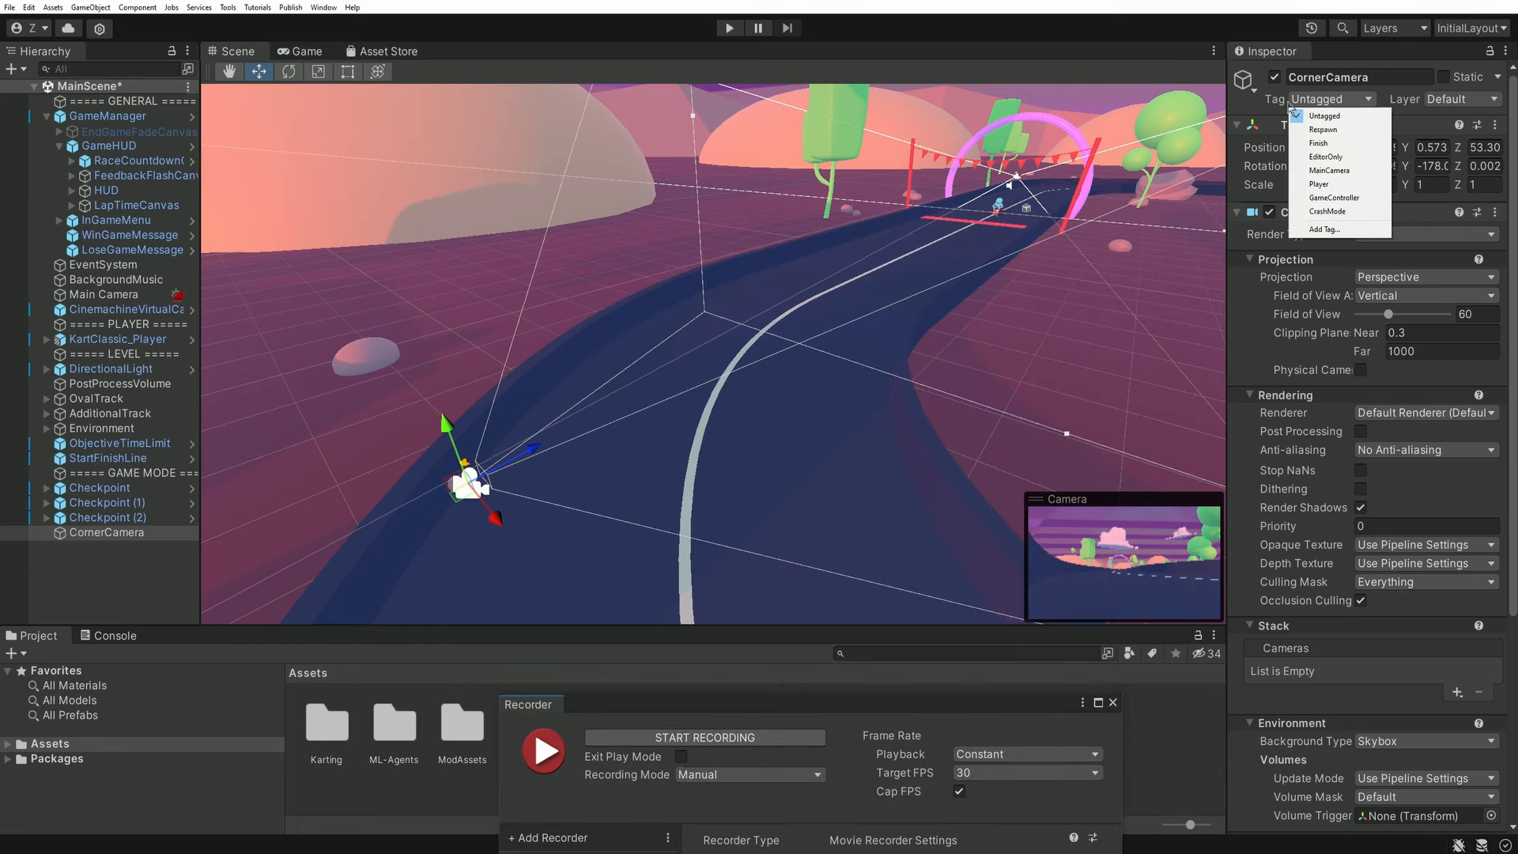
{"action": "left_click", "coordinate": [1336, 212]}
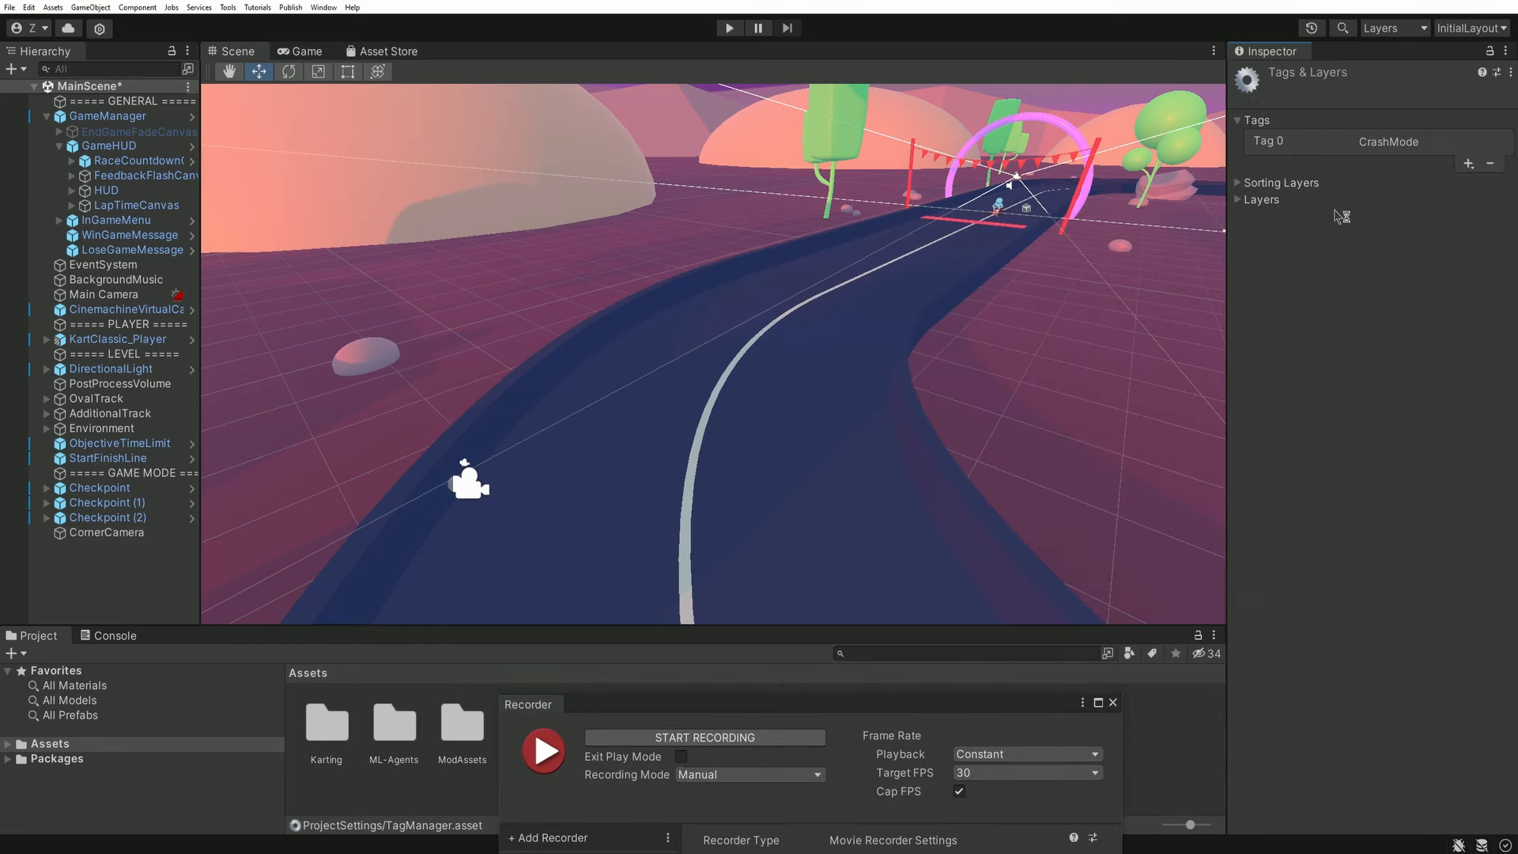
{"action": "left_click", "coordinate": [1468, 164]}
{"action": "type", "text": "Camera2"}
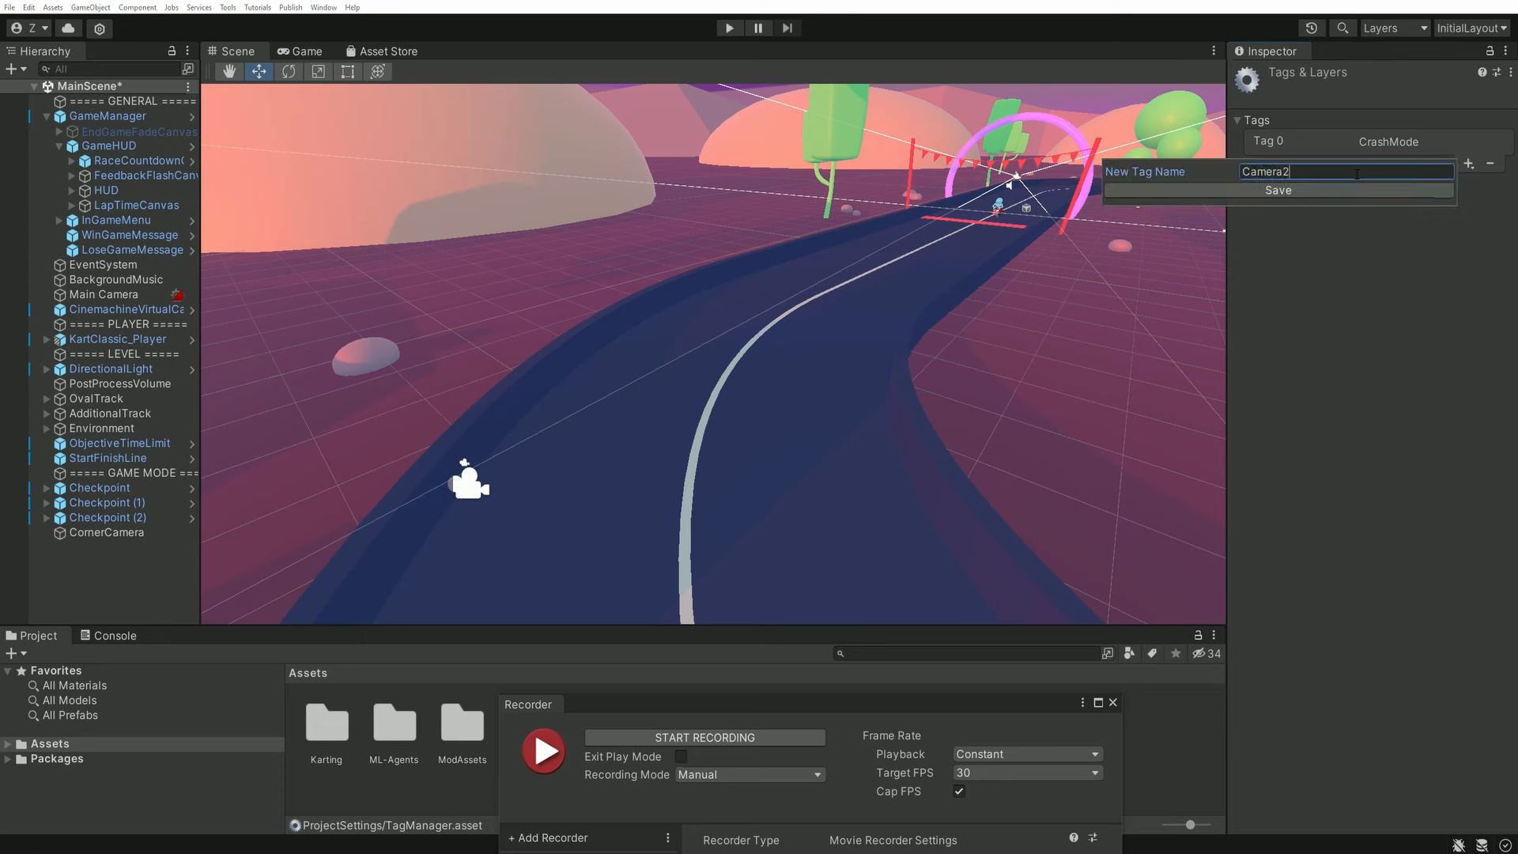
{"action": "left_click", "coordinate": [1415, 192]}
- Assign the Camera2 tag to CornerCamera
{"action": "left_click", "coordinate": [470, 484]}
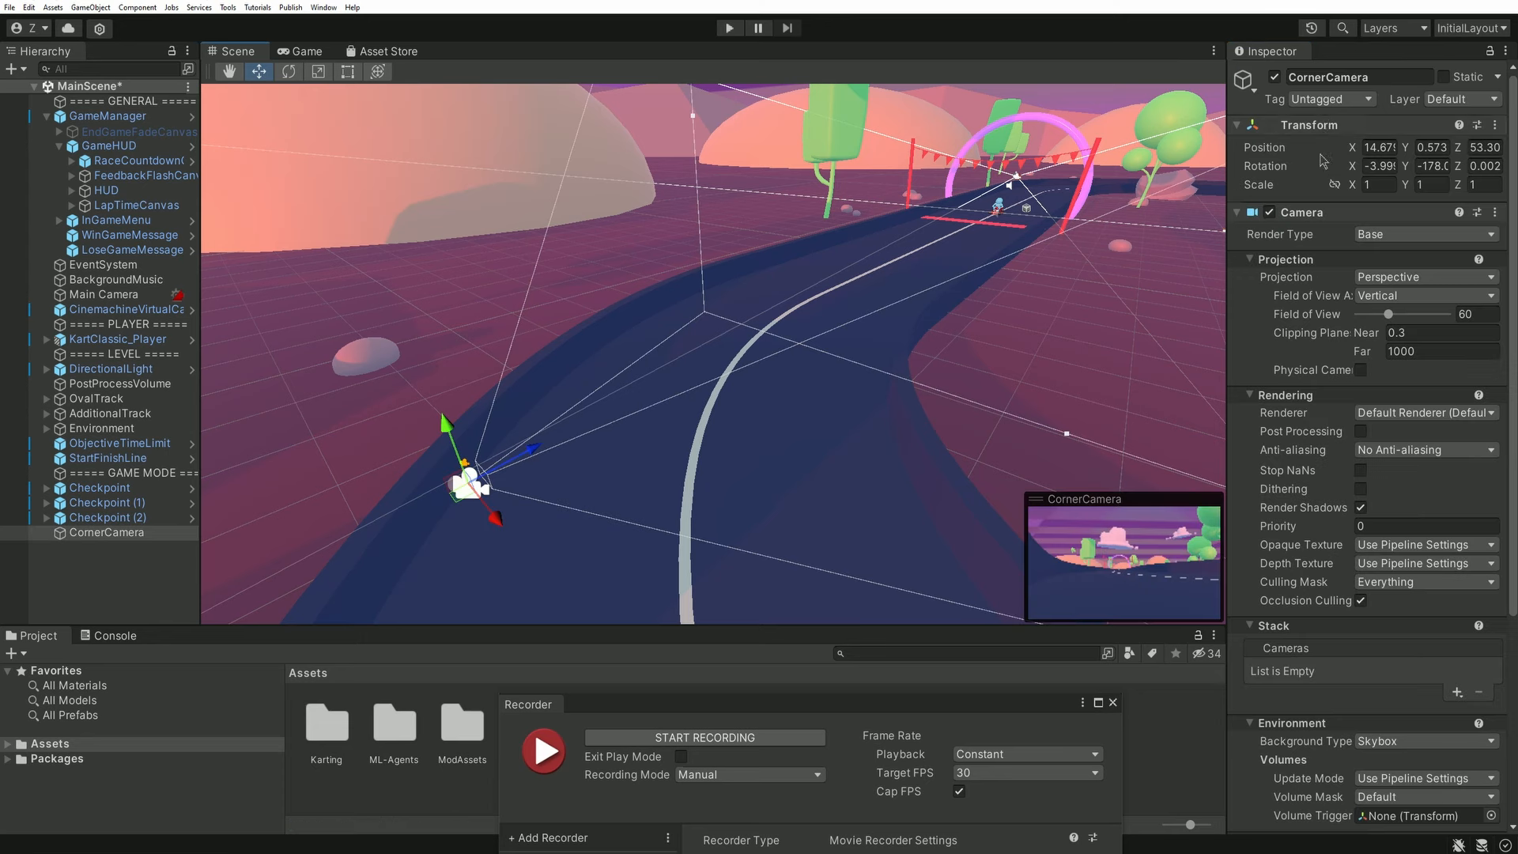
{"action": "left_click", "coordinate": [1327, 101]}
{"action": "left_click", "coordinate": [1341, 226]}
- Bring the Recorder window into full view, add a second Movie recorder and rename it Camera2
{"action": "left_click_drag", "start_coordinate": [755, 708], "coordinate": [752, 153]}
{"action": "left_click", "coordinate": [523, 278]}
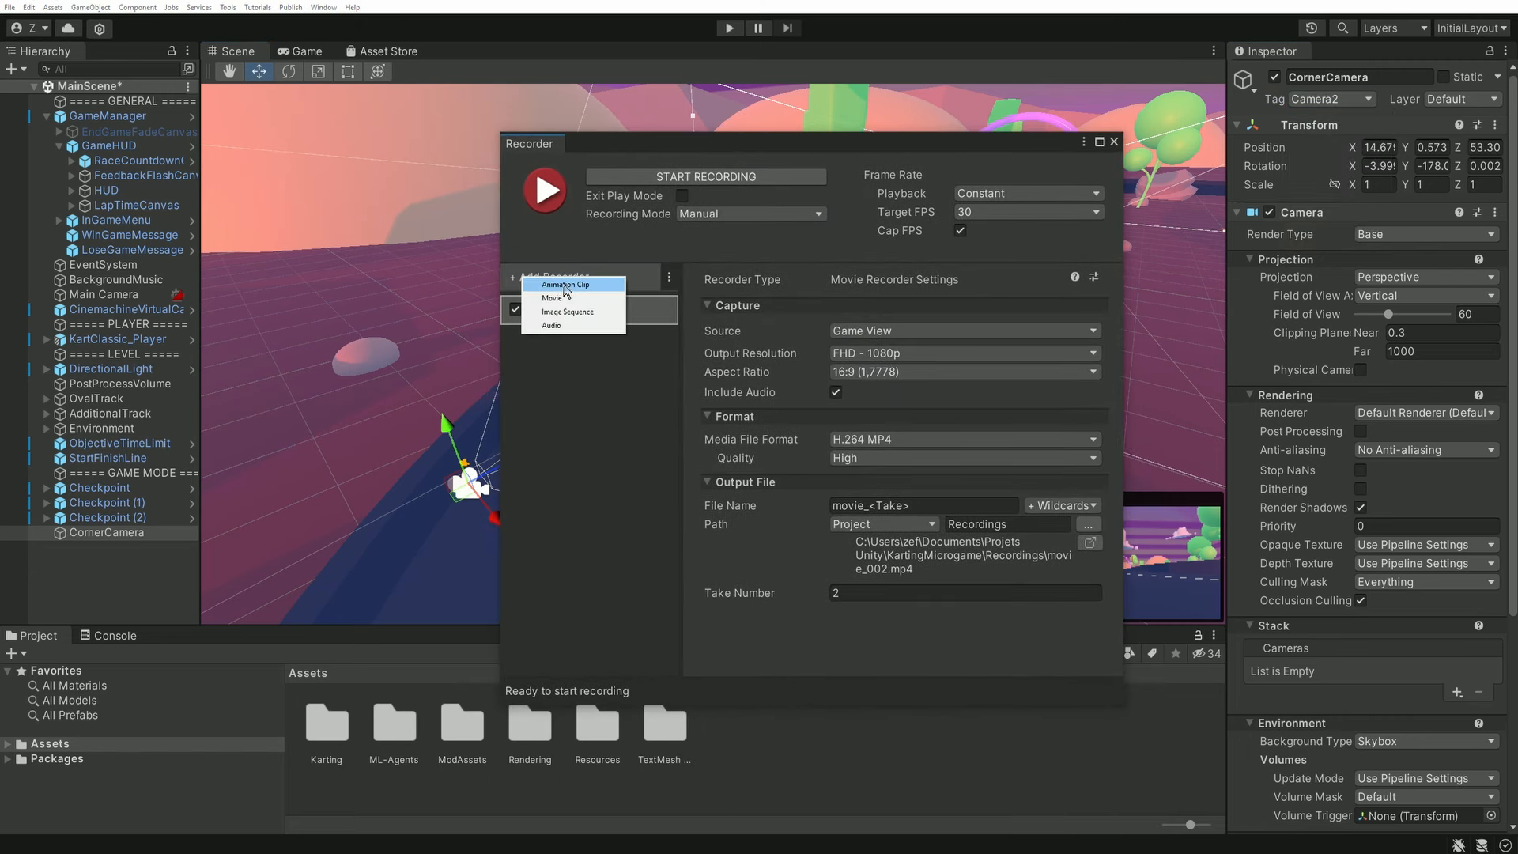
{"action": "left_click", "coordinate": [550, 301]}
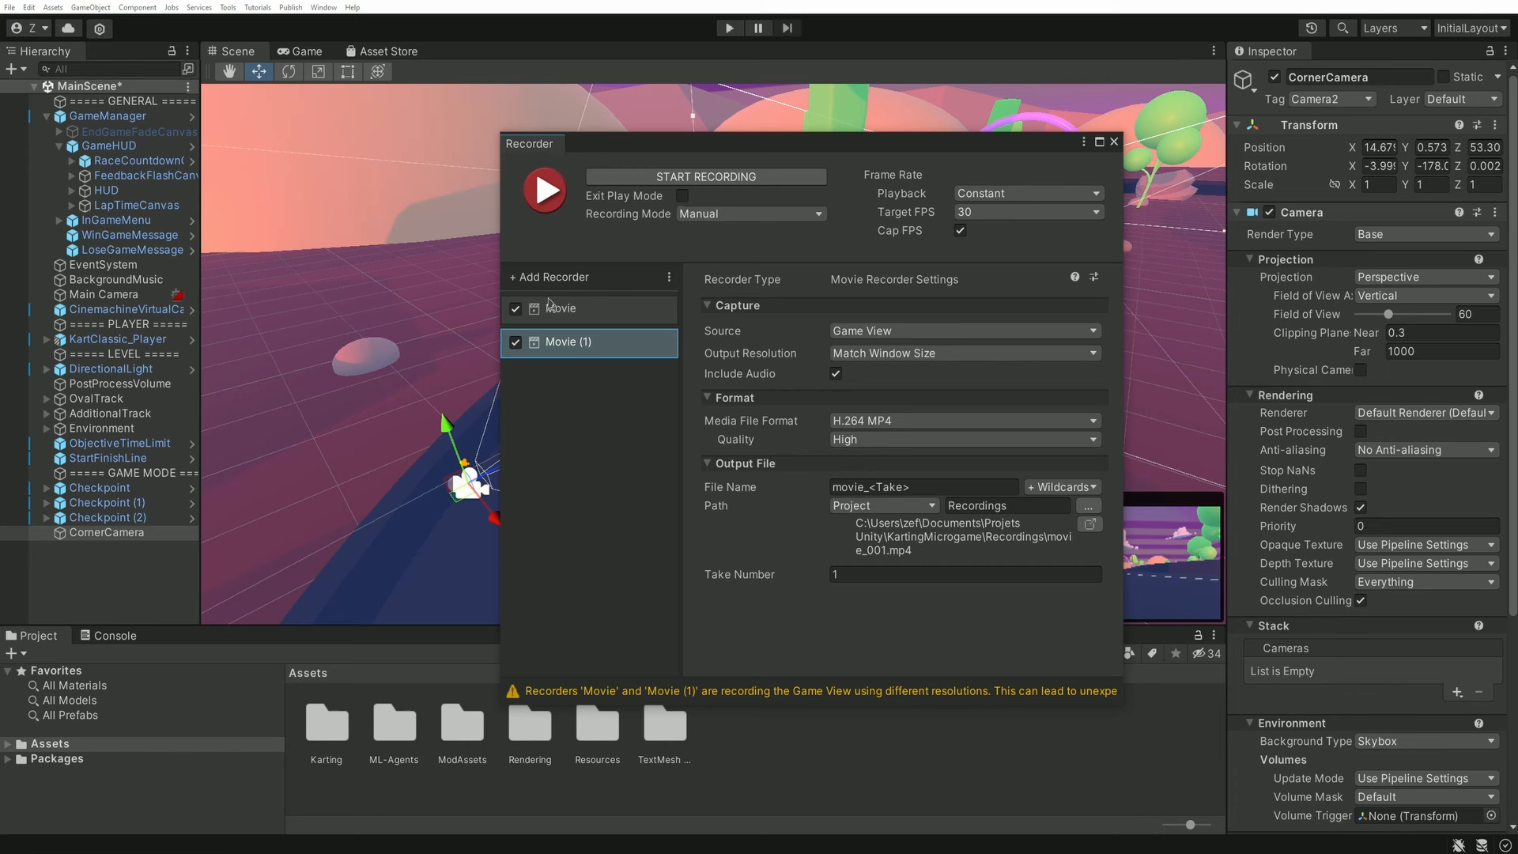
{"action": "double_click", "coordinate": [564, 346]}
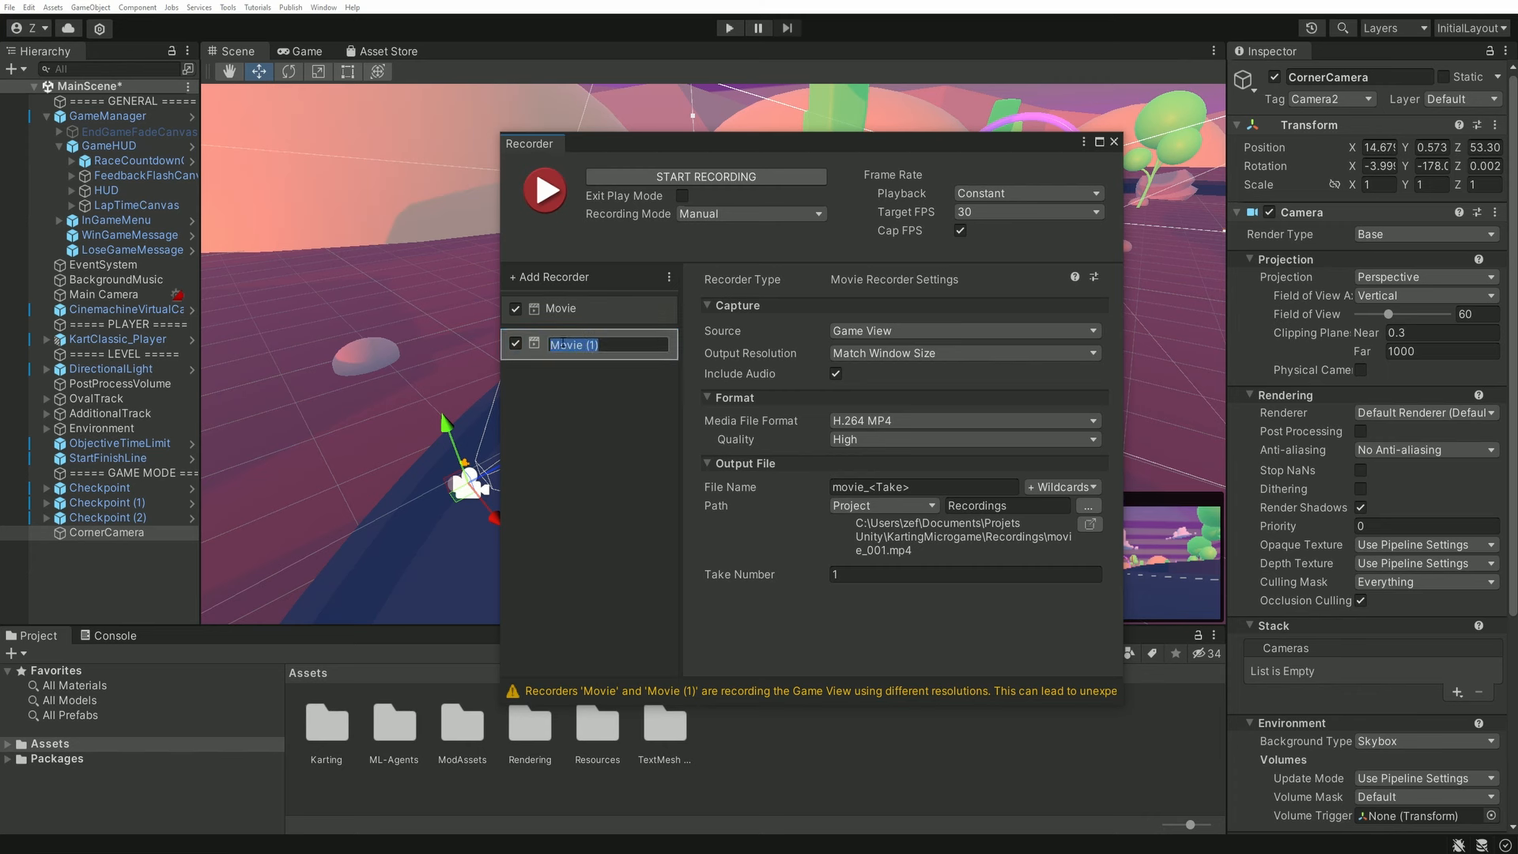
{"action": "type", "text": "Camera2"}
{"action": "key", "text": "Return"}
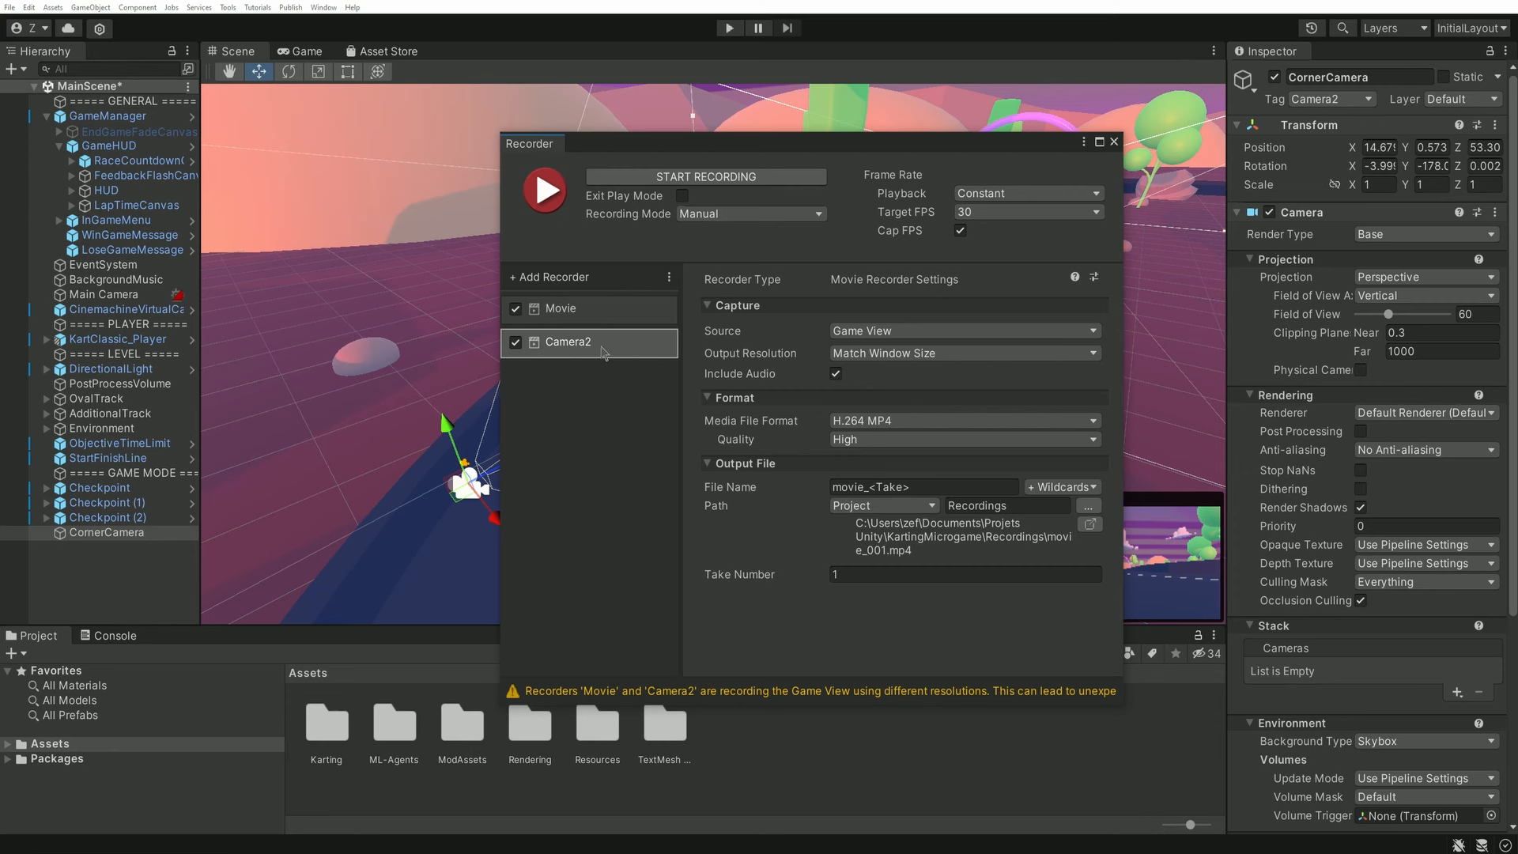
- Set the Camera2 recorder's source to Targeted Camera, its camera to TaggedCamera and the tag to Camera2
{"action": "left_click", "coordinate": [870, 332]}
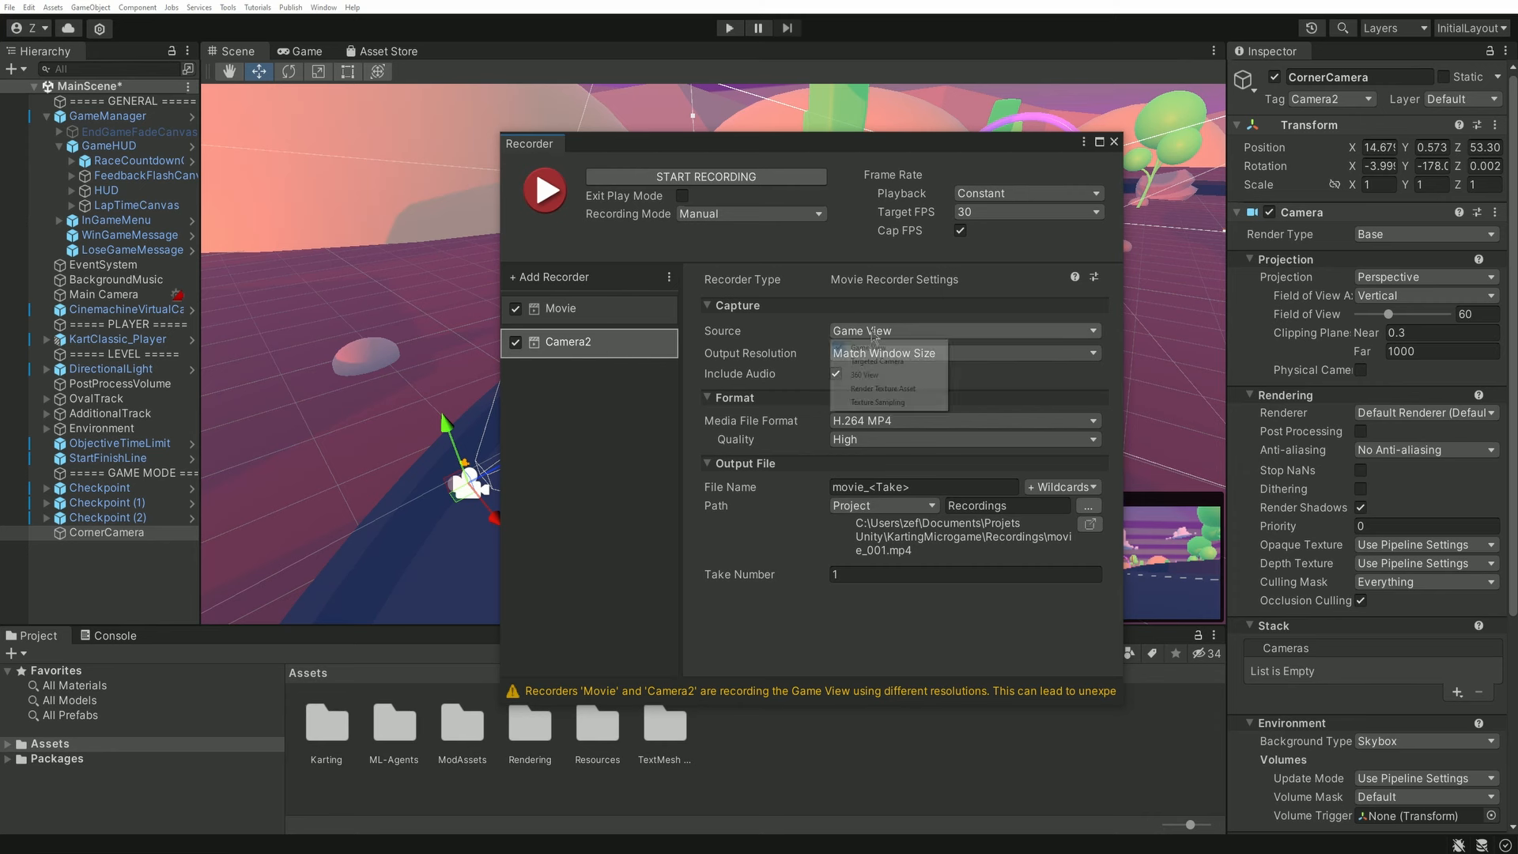
{"action": "left_click", "coordinate": [855, 362]}
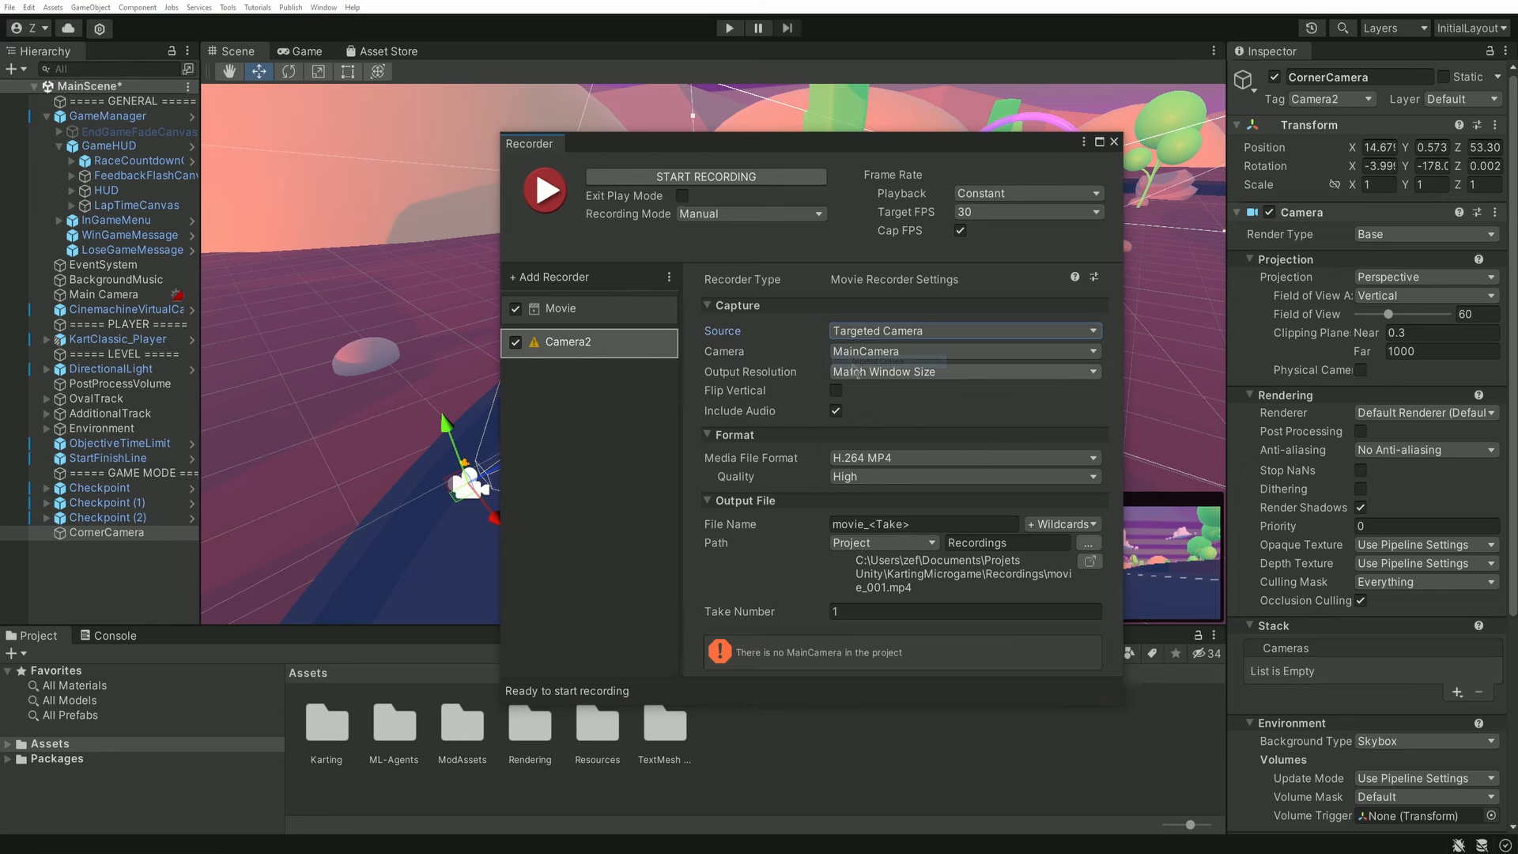
{"action": "left_click", "coordinate": [867, 352]}
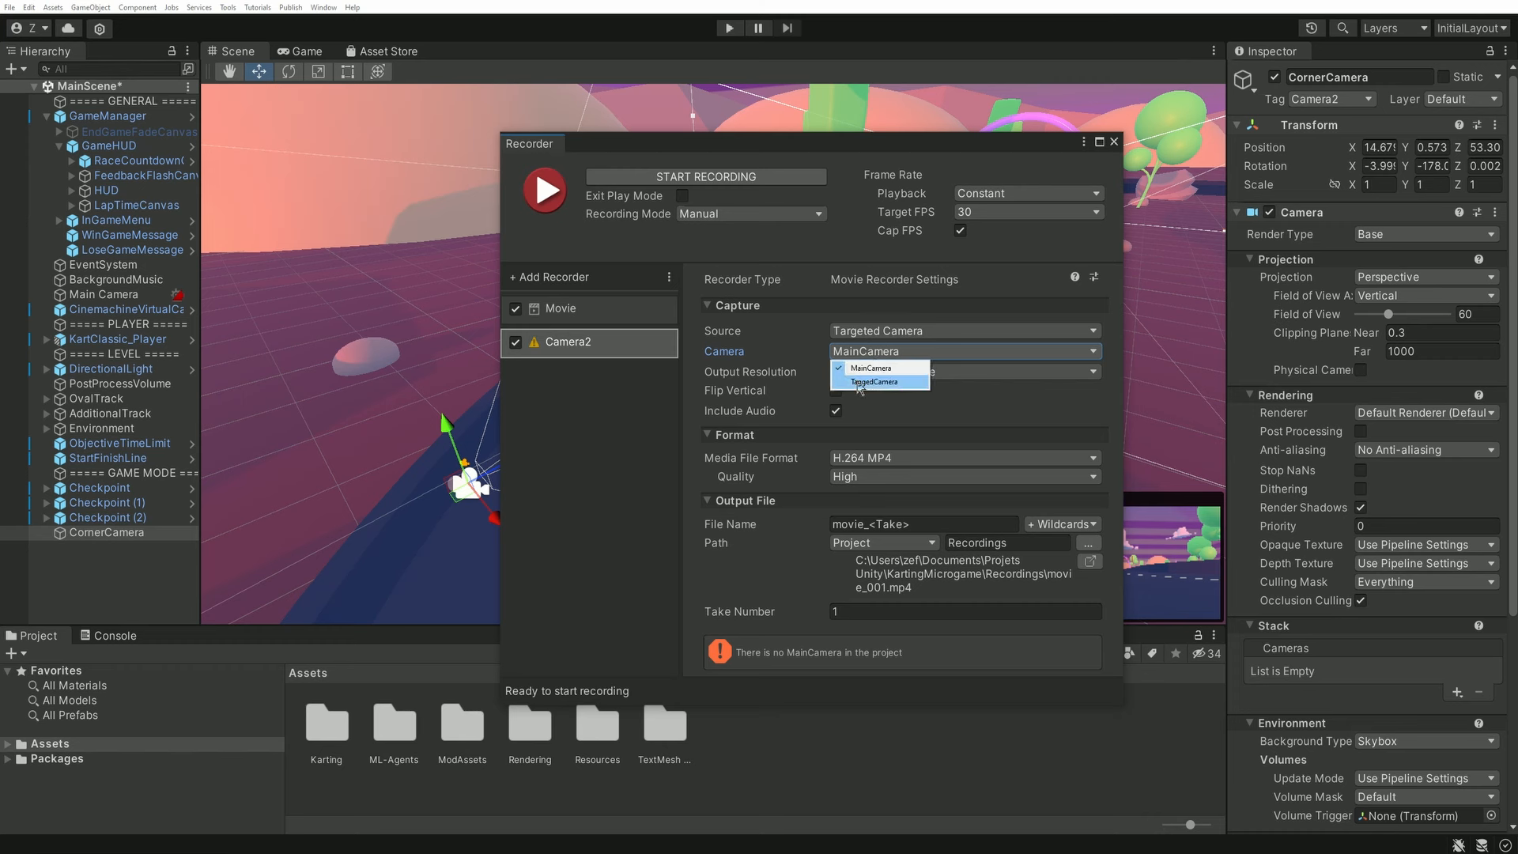
{"action": "left_click", "coordinate": [859, 383]}
{"action": "left_click", "coordinate": [844, 370]}
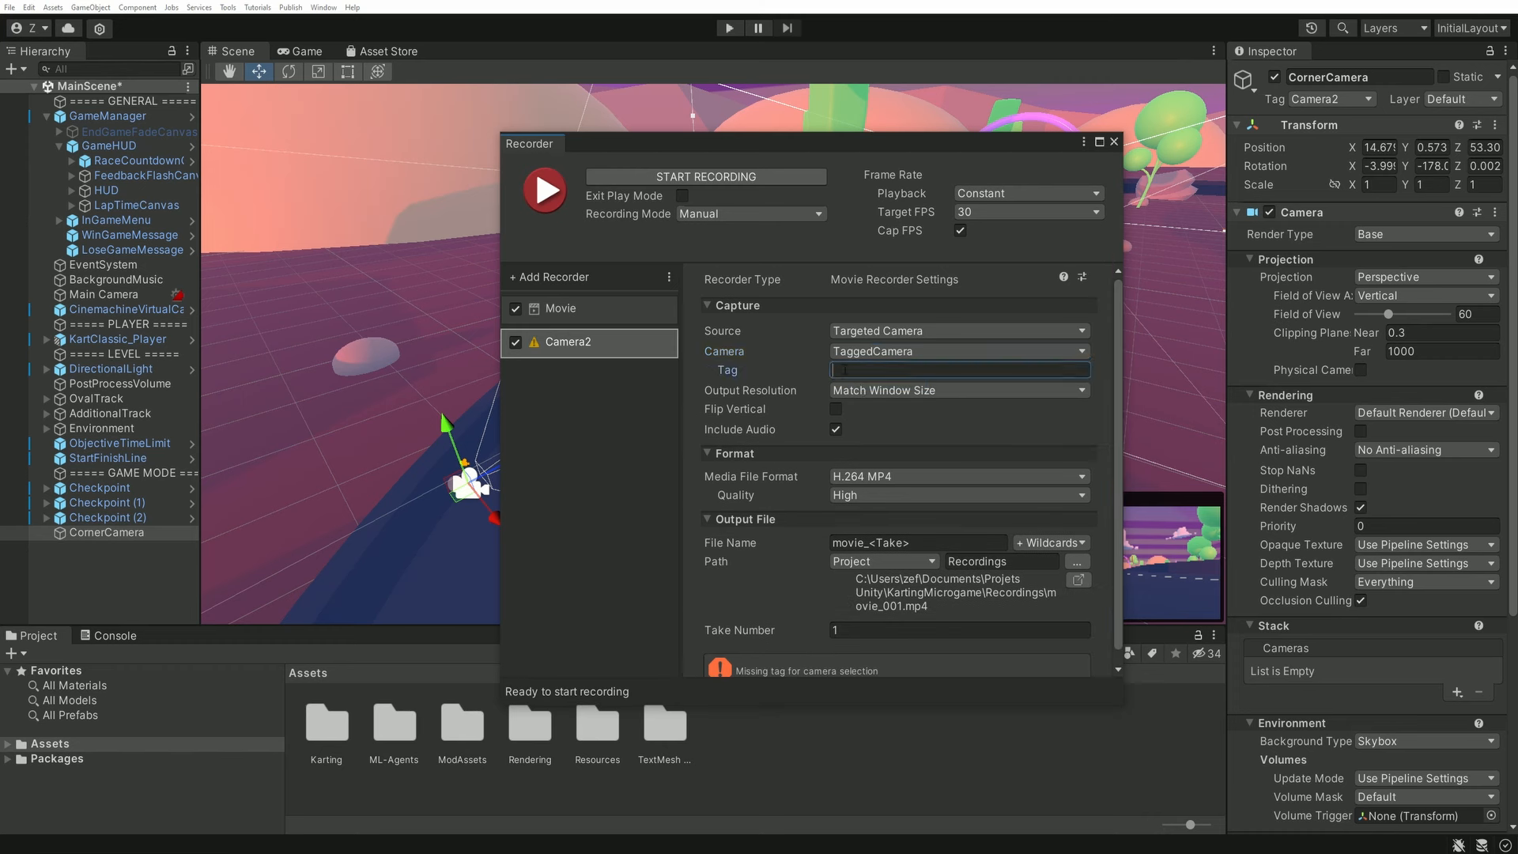
{"action": "type", "text": "Camera2"}
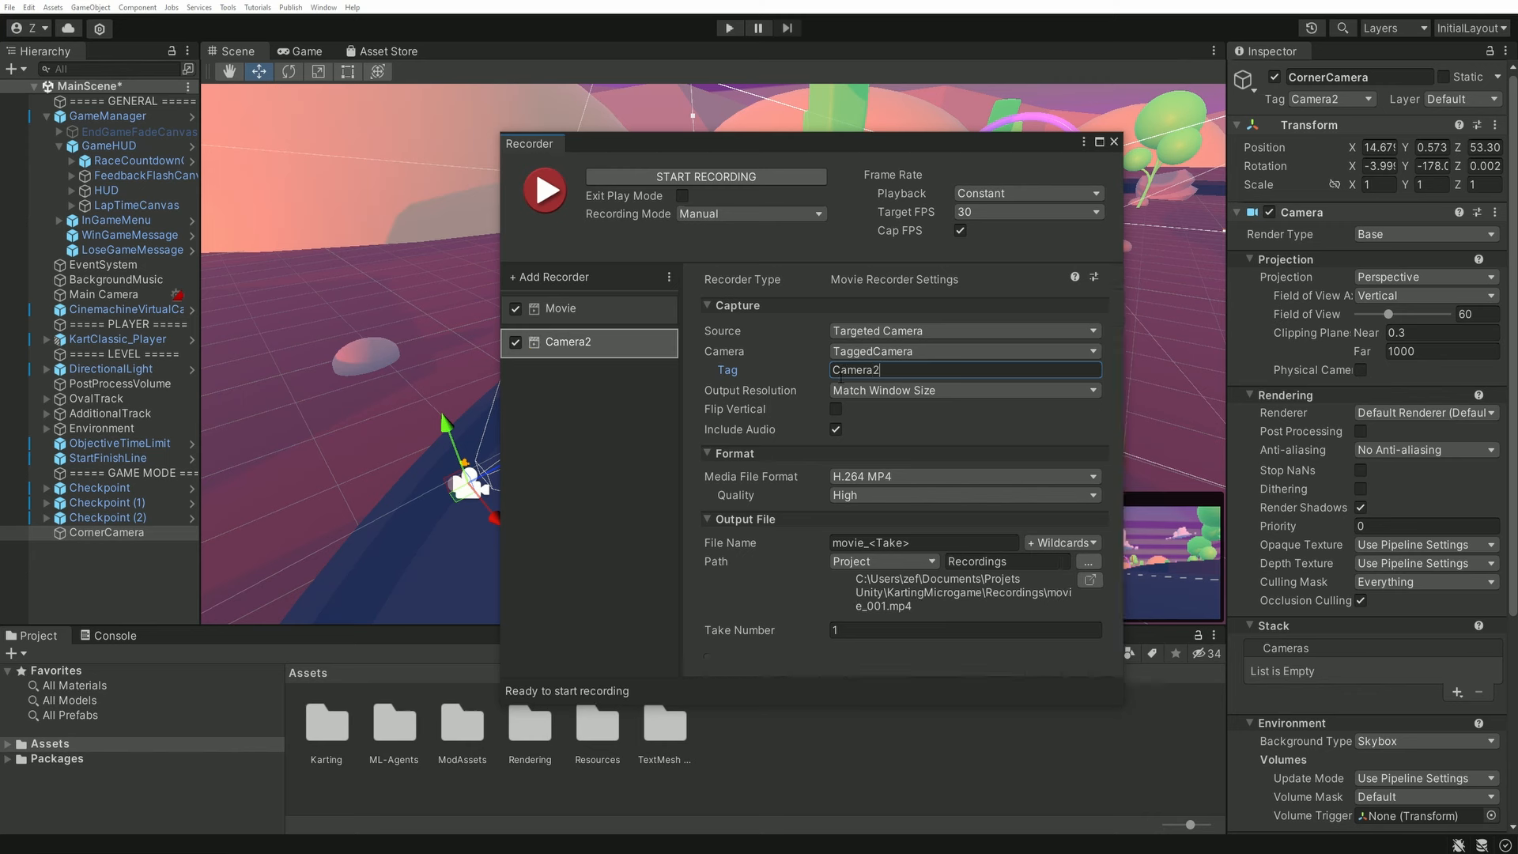
- Try the tag as Camera to check how the recorder handles an undefined tag, and restore it to Camera2
{"action": "key", "text": "BackSpace"}
{"action": "scroll", "coordinate": [905, 456], "scroll_direction": "down", "scroll_amount": 1}
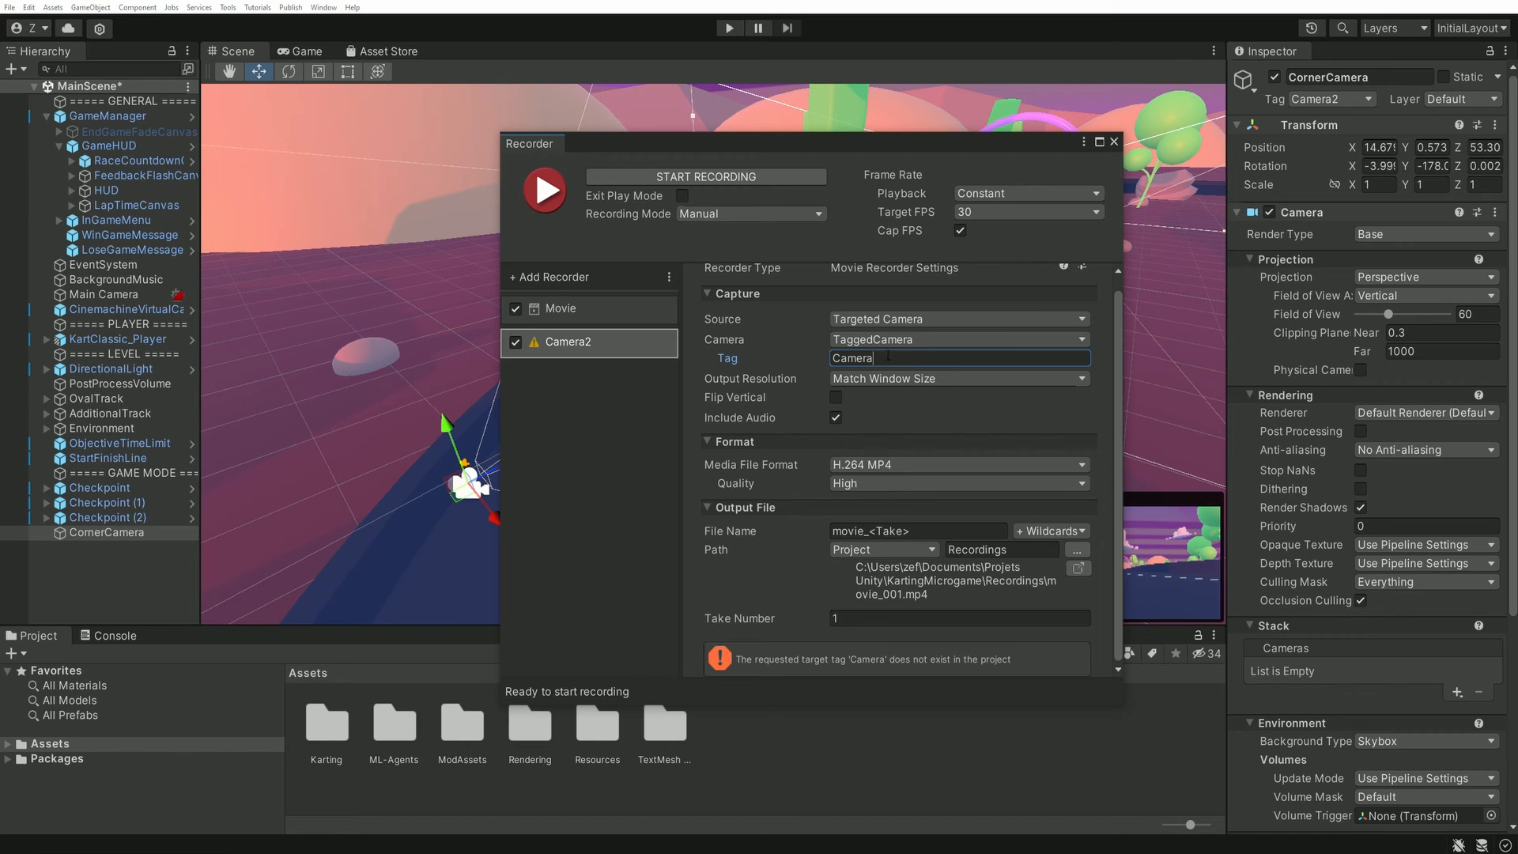
{"action": "type", "text": "2"}
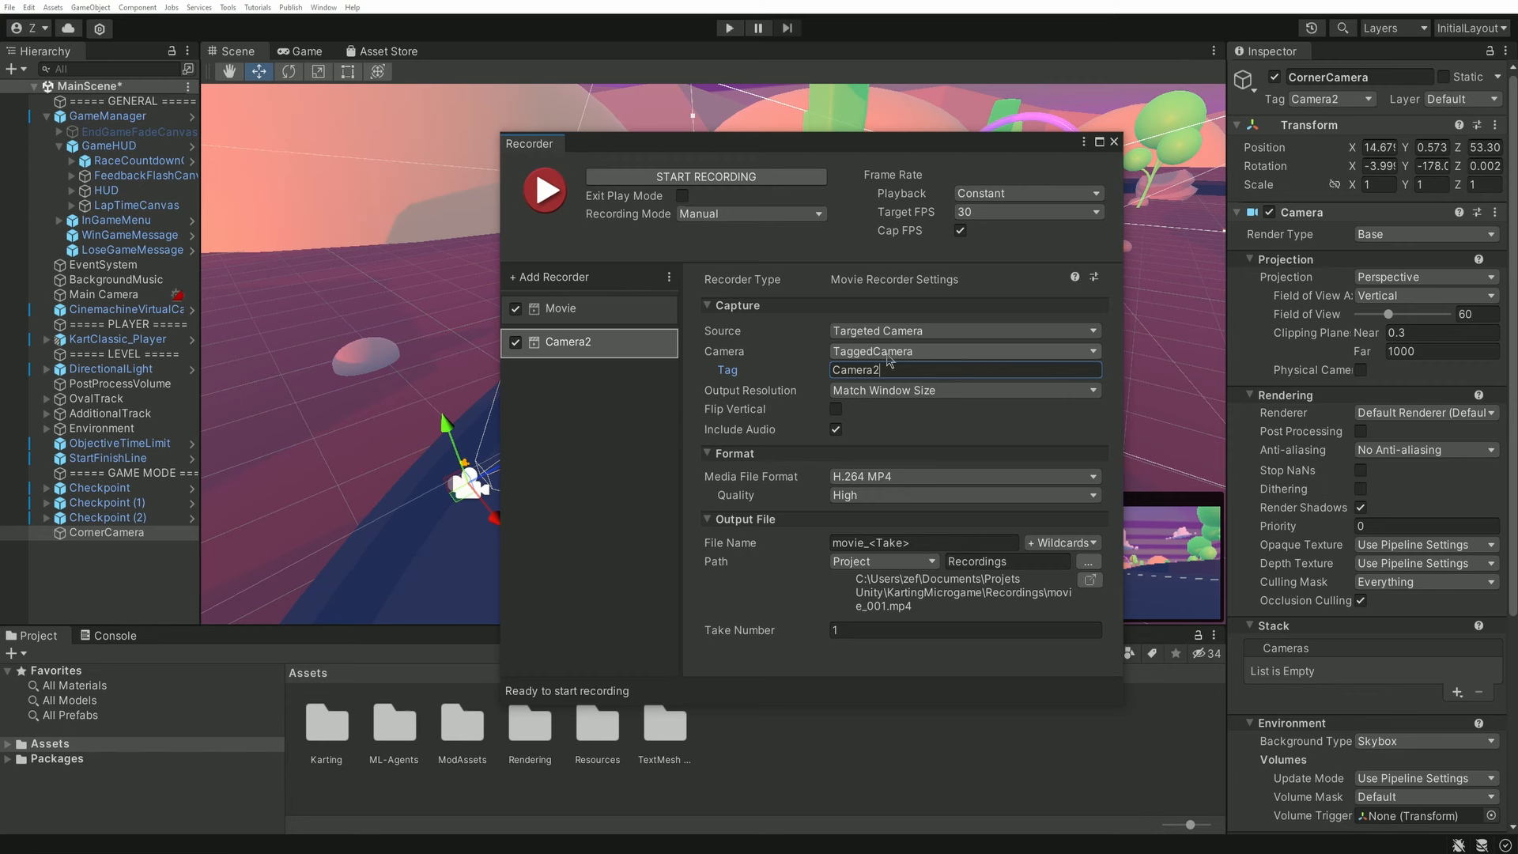
{"action": "left_click", "coordinate": [970, 668]}
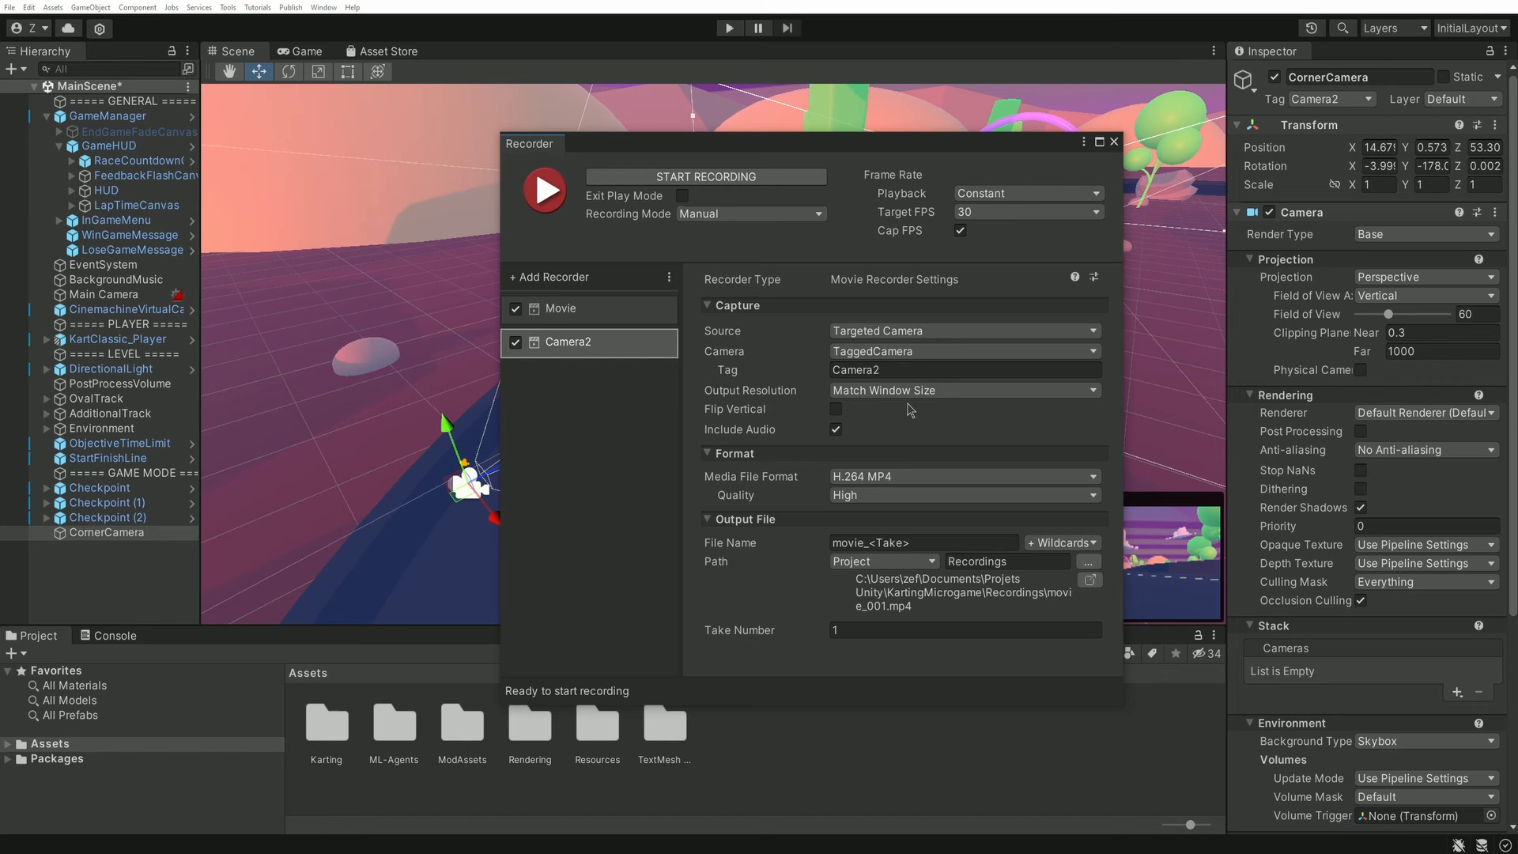
- Set the Camera2 recorder's output resolution to FHD - 1080p
{"action": "left_click", "coordinate": [984, 391]}
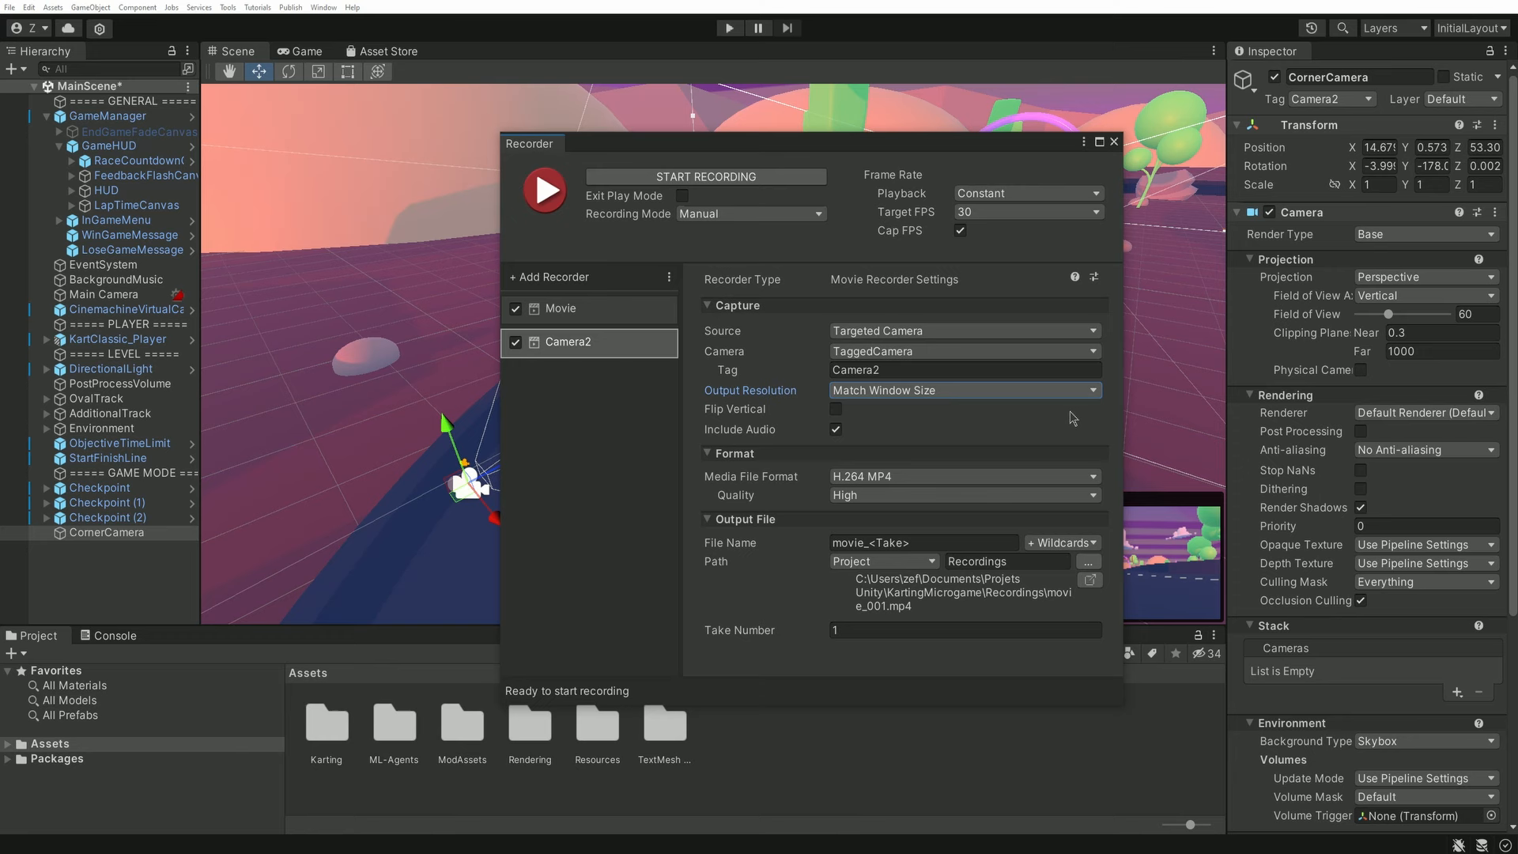
{"action": "left_click", "coordinate": [869, 391]}
{"action": "left_click", "coordinate": [880, 473]}
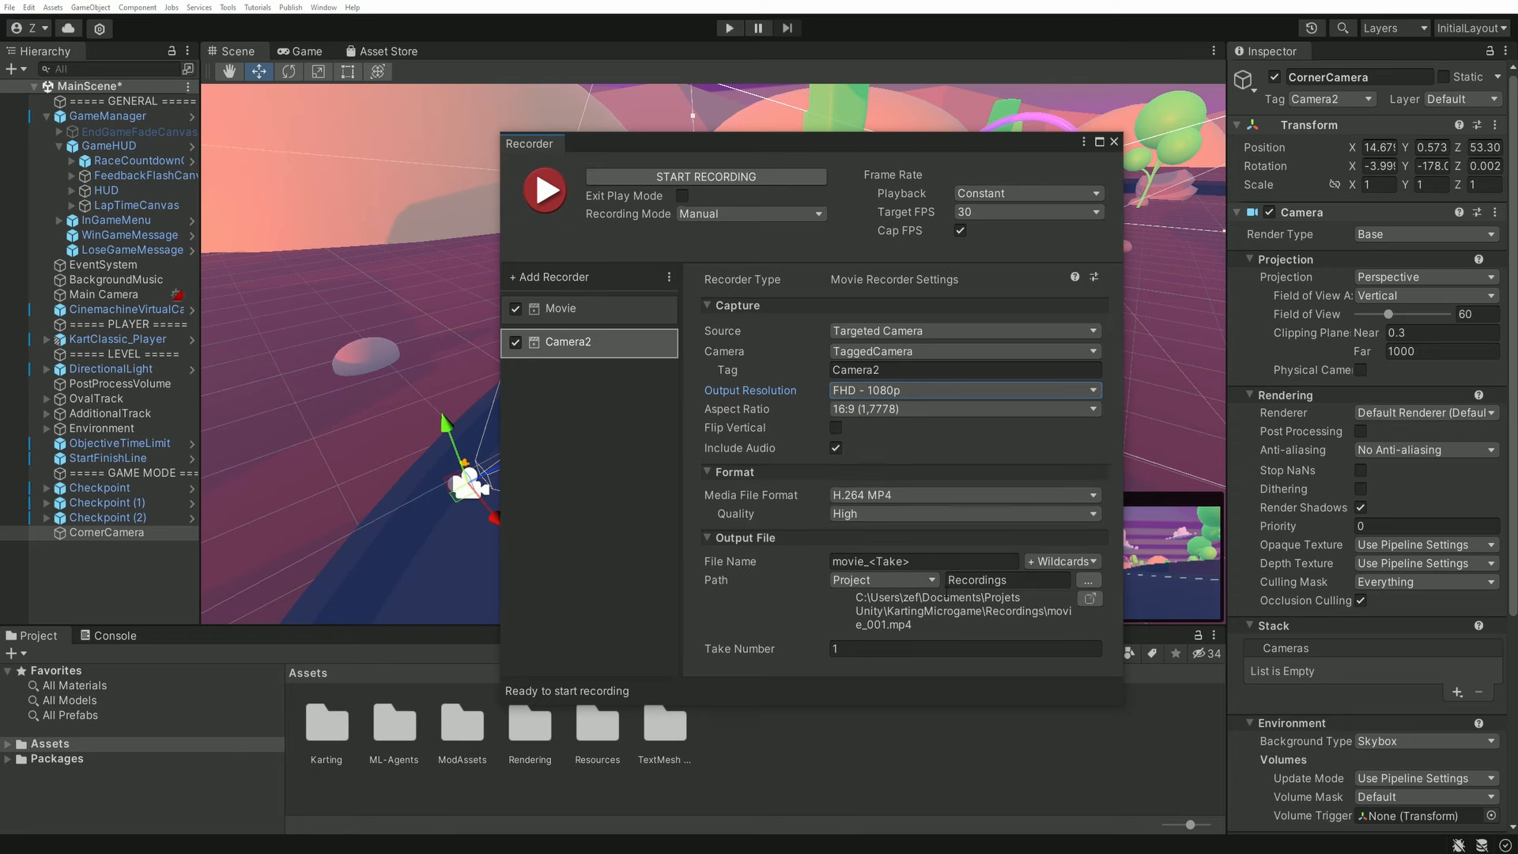
- Move the Recorder window clear of the viewport and set CornerCamera's rendering priority to -1
{"action": "left_click_drag", "start_coordinate": [806, 150], "coordinate": [798, 726]}
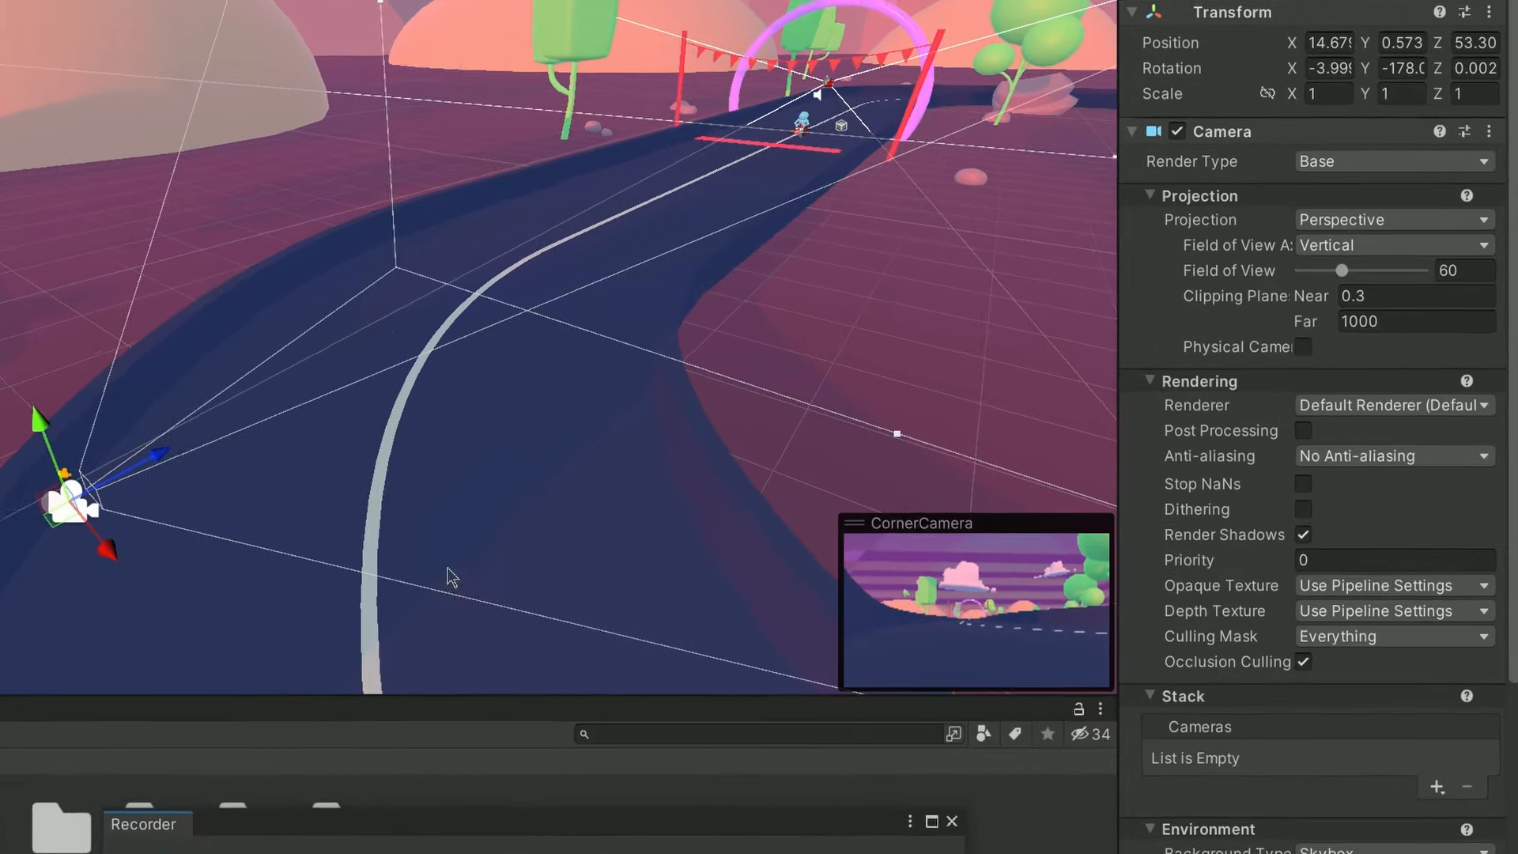
{"action": "left_click", "coordinate": [1378, 528]}
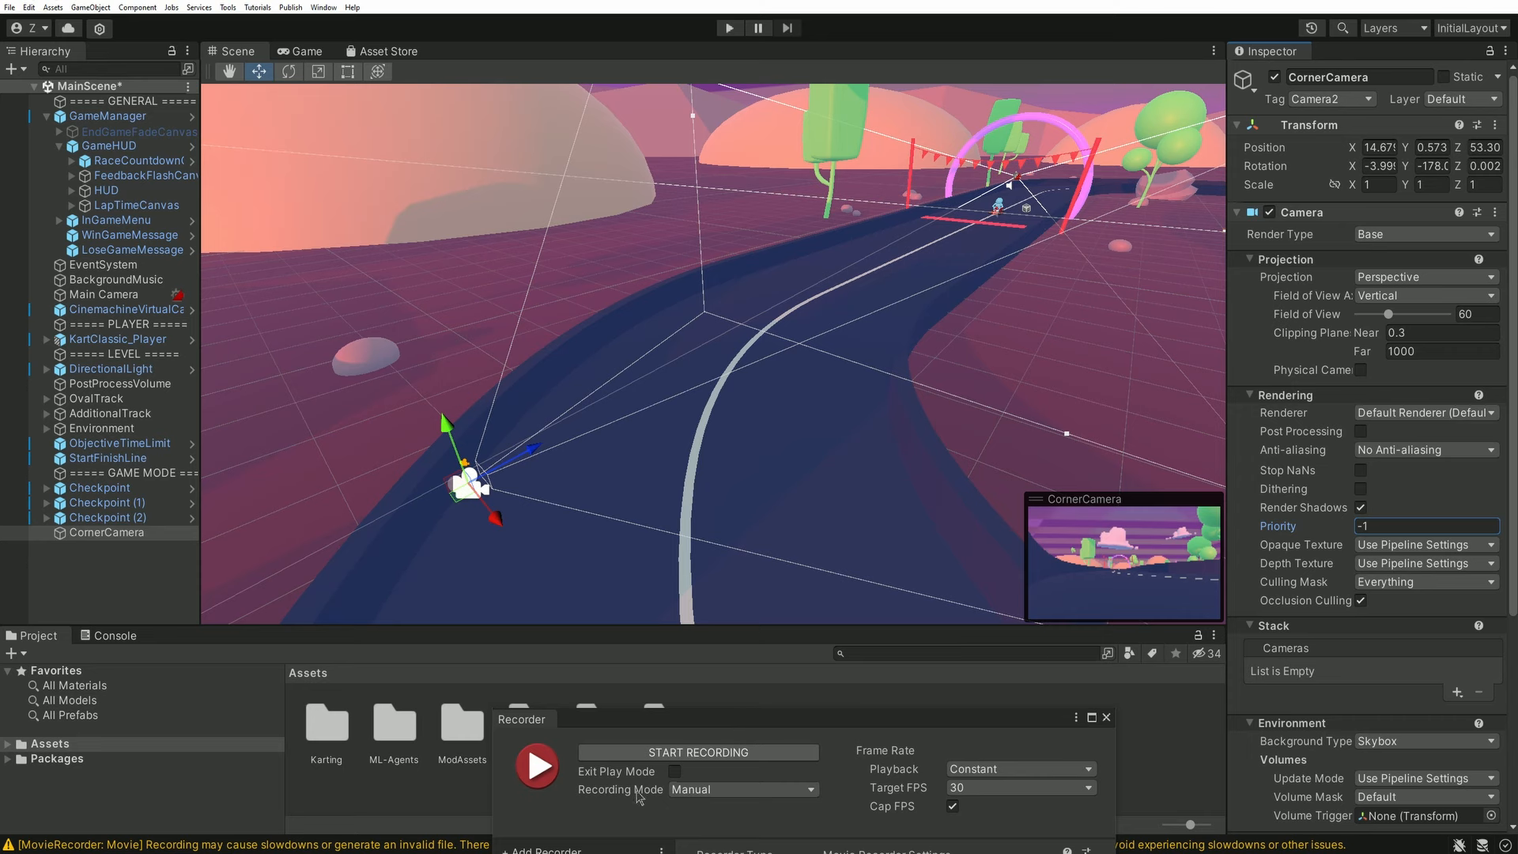
- Record with both recorders while driving the kart through the left-hand bends, and stop recording near the first checkpoint ring
{"action": "left_click", "coordinate": [605, 754]}
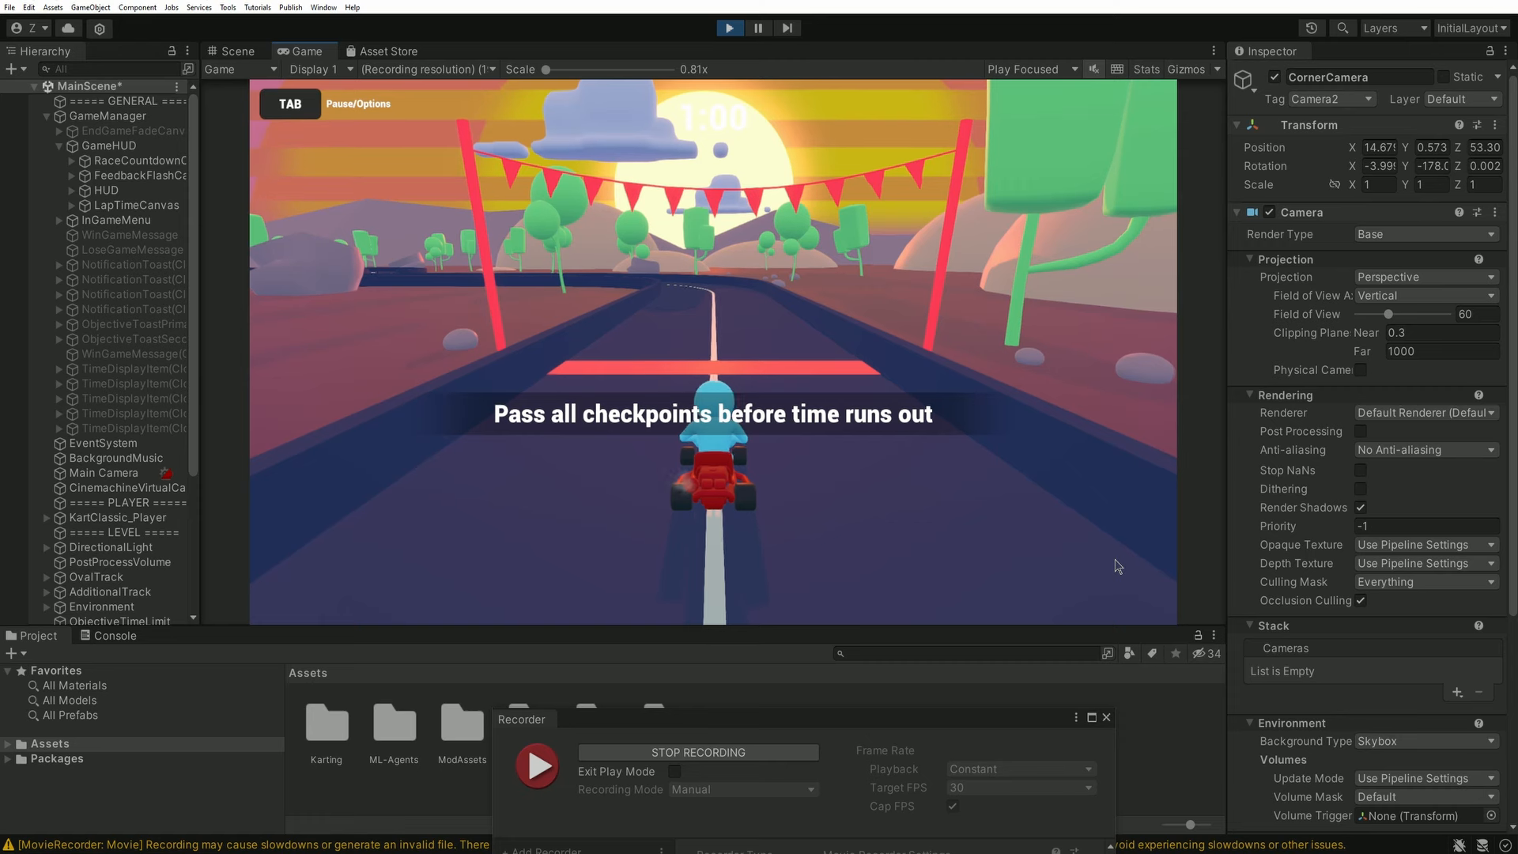
{"action": "key", "text": "w"}
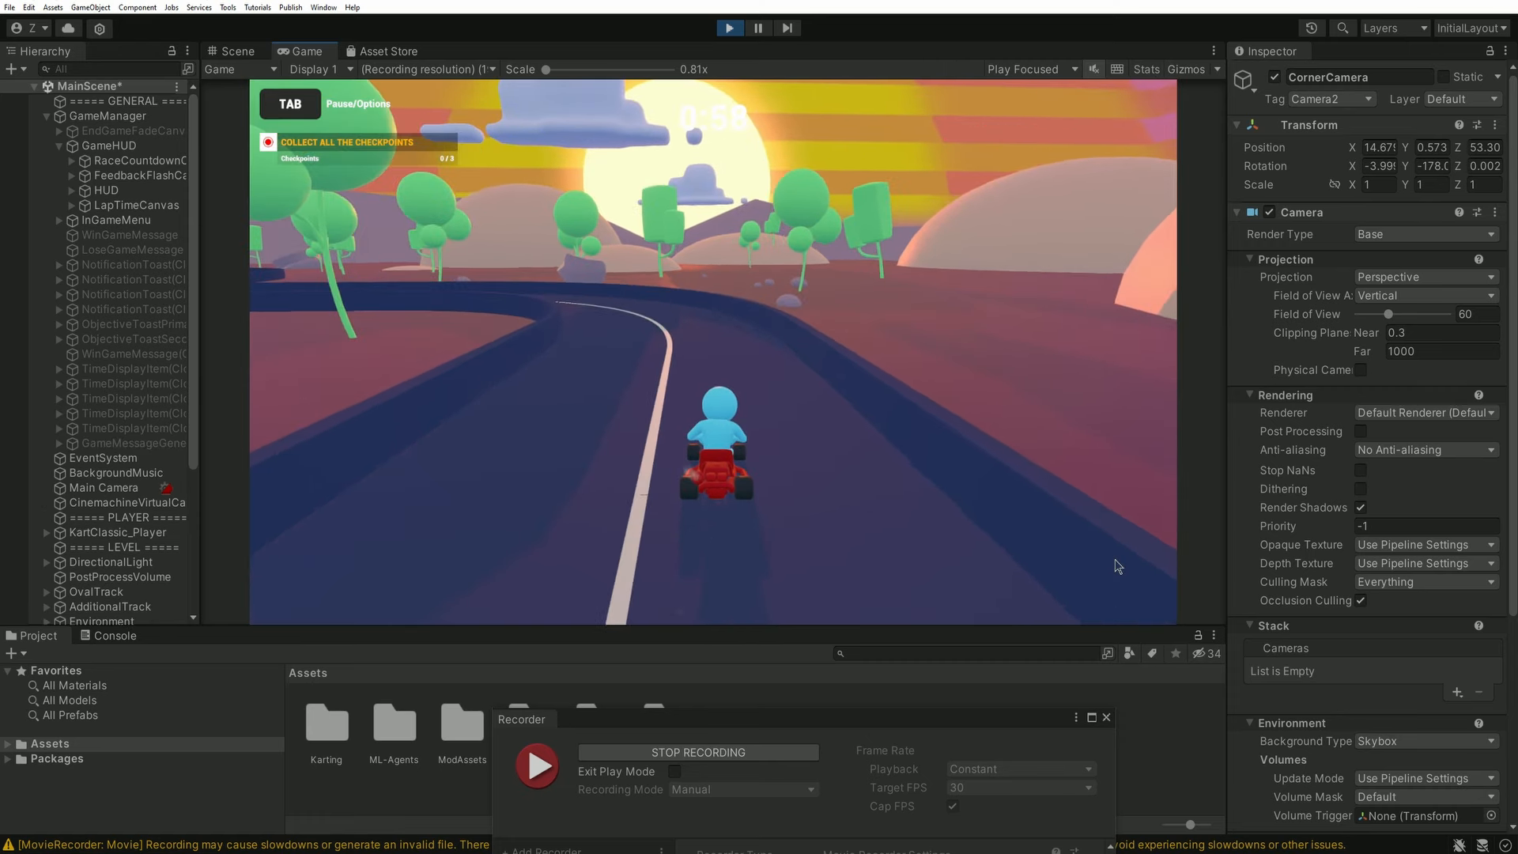
{"action": "key", "text": "a"}
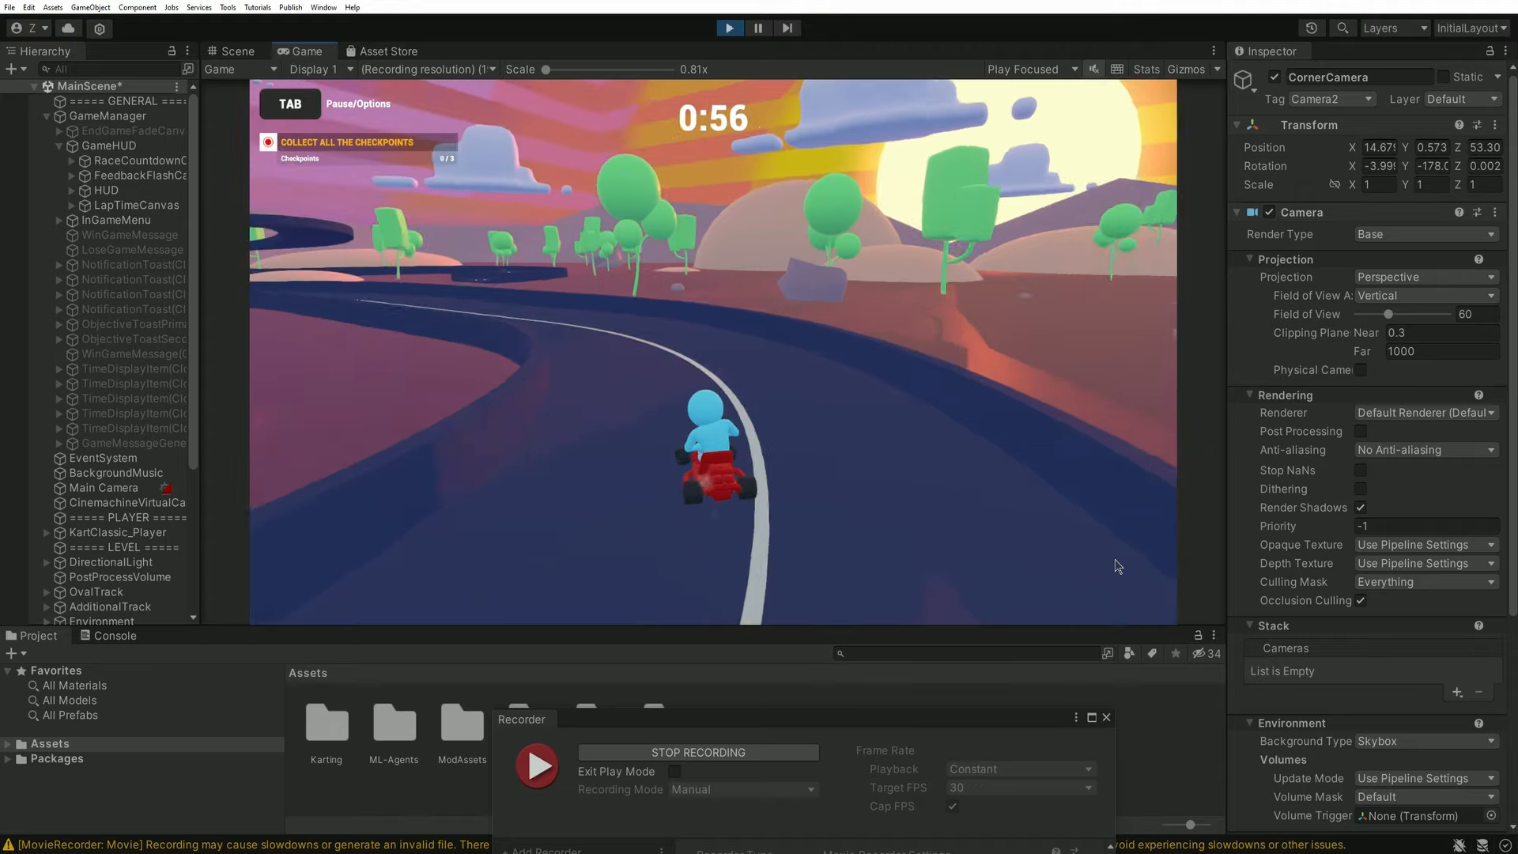
{"action": "key", "text": "a"}
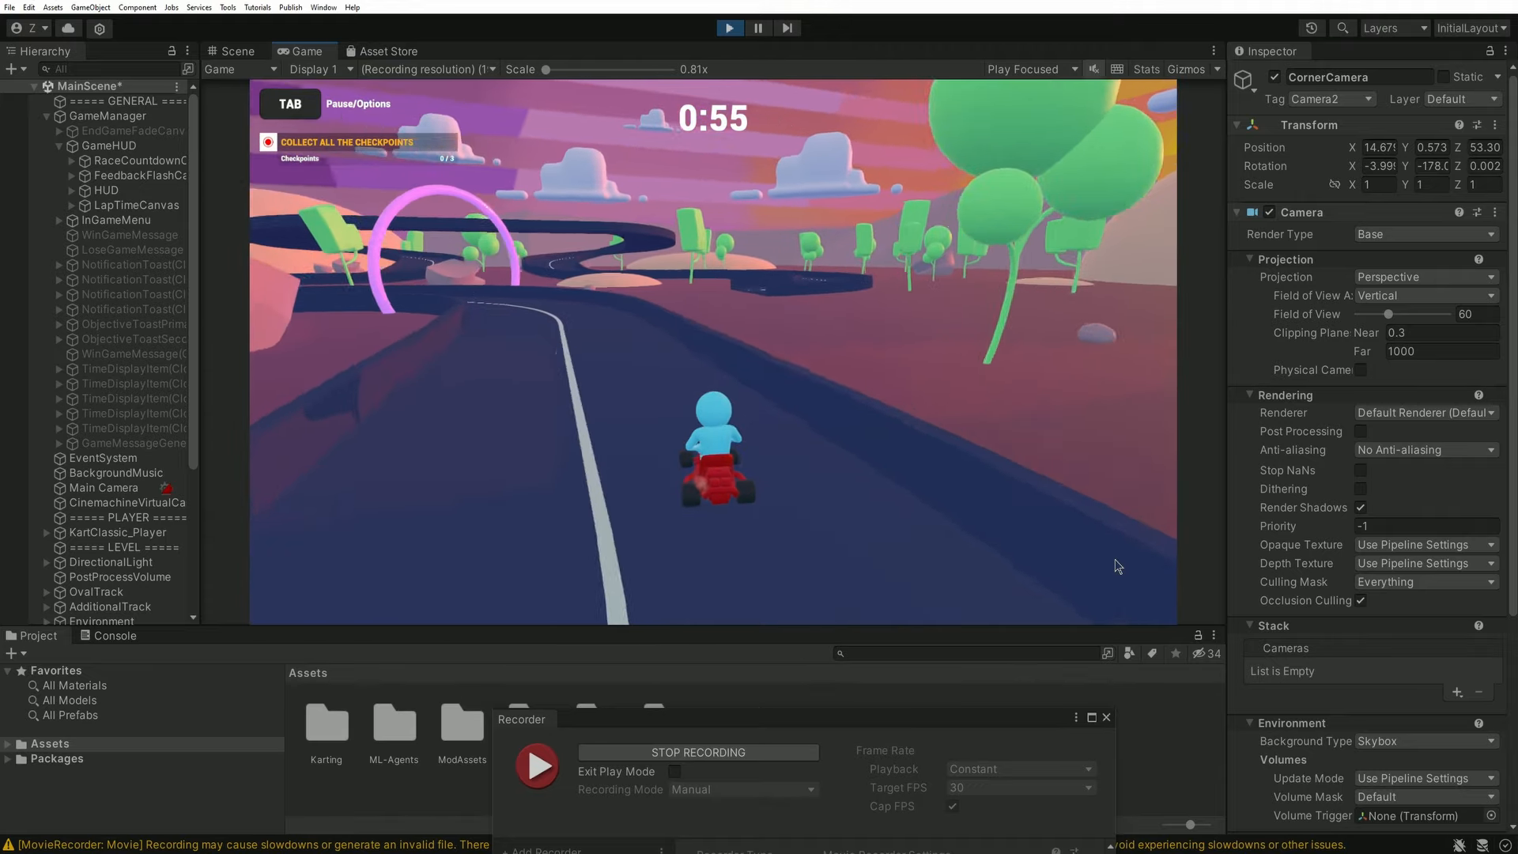
{"action": "key", "text": "a"}
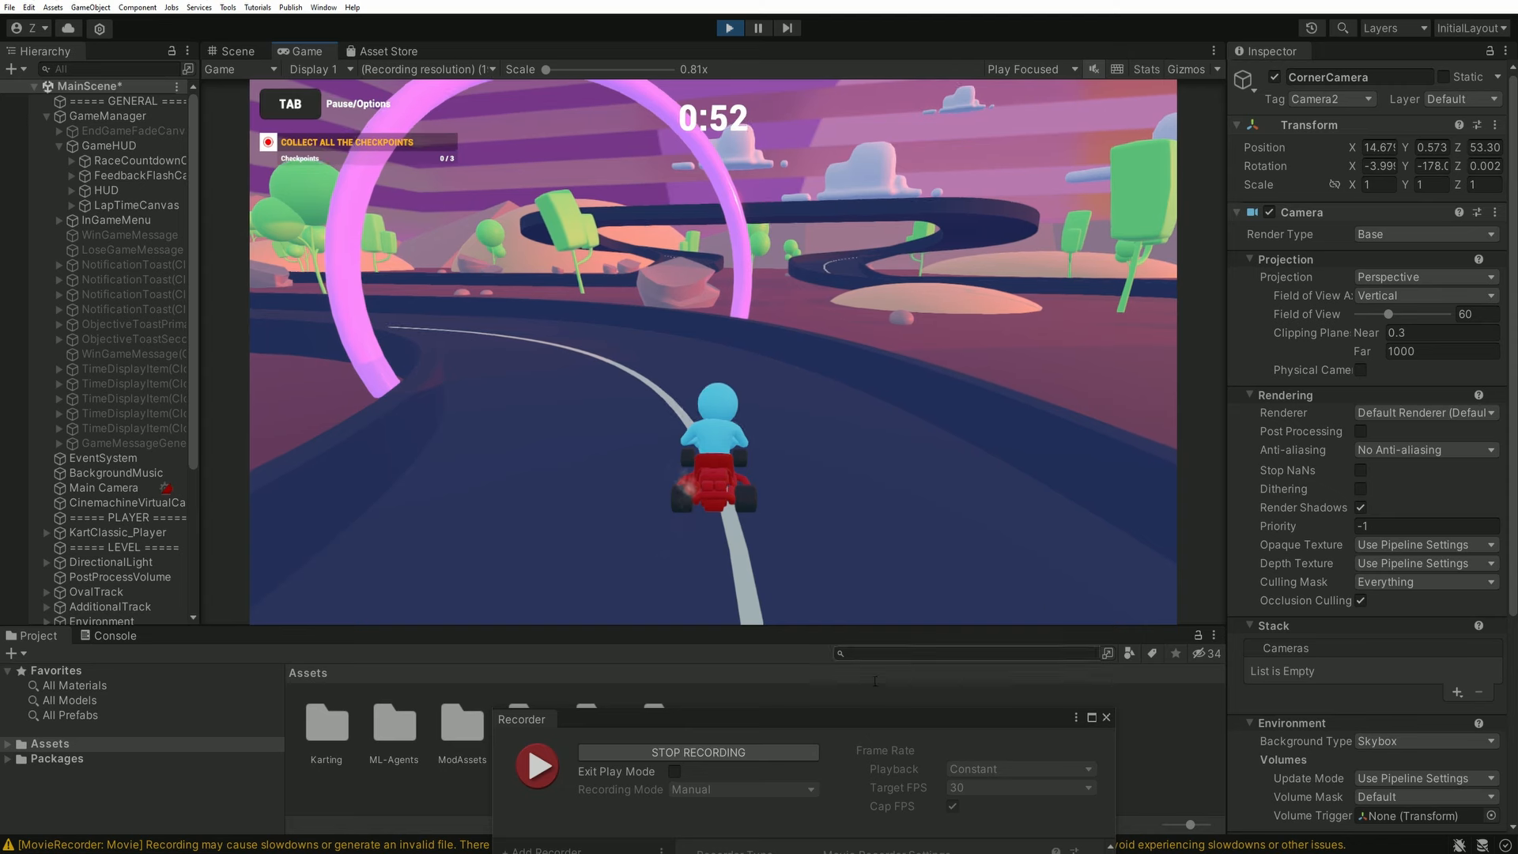
{"action": "left_click", "coordinate": [698, 751]}
- Reposition the Recorder window so its full settings are on screen, and leave Play mode
{"action": "left_click_drag", "start_coordinate": [725, 722], "coordinate": [832, 204]}
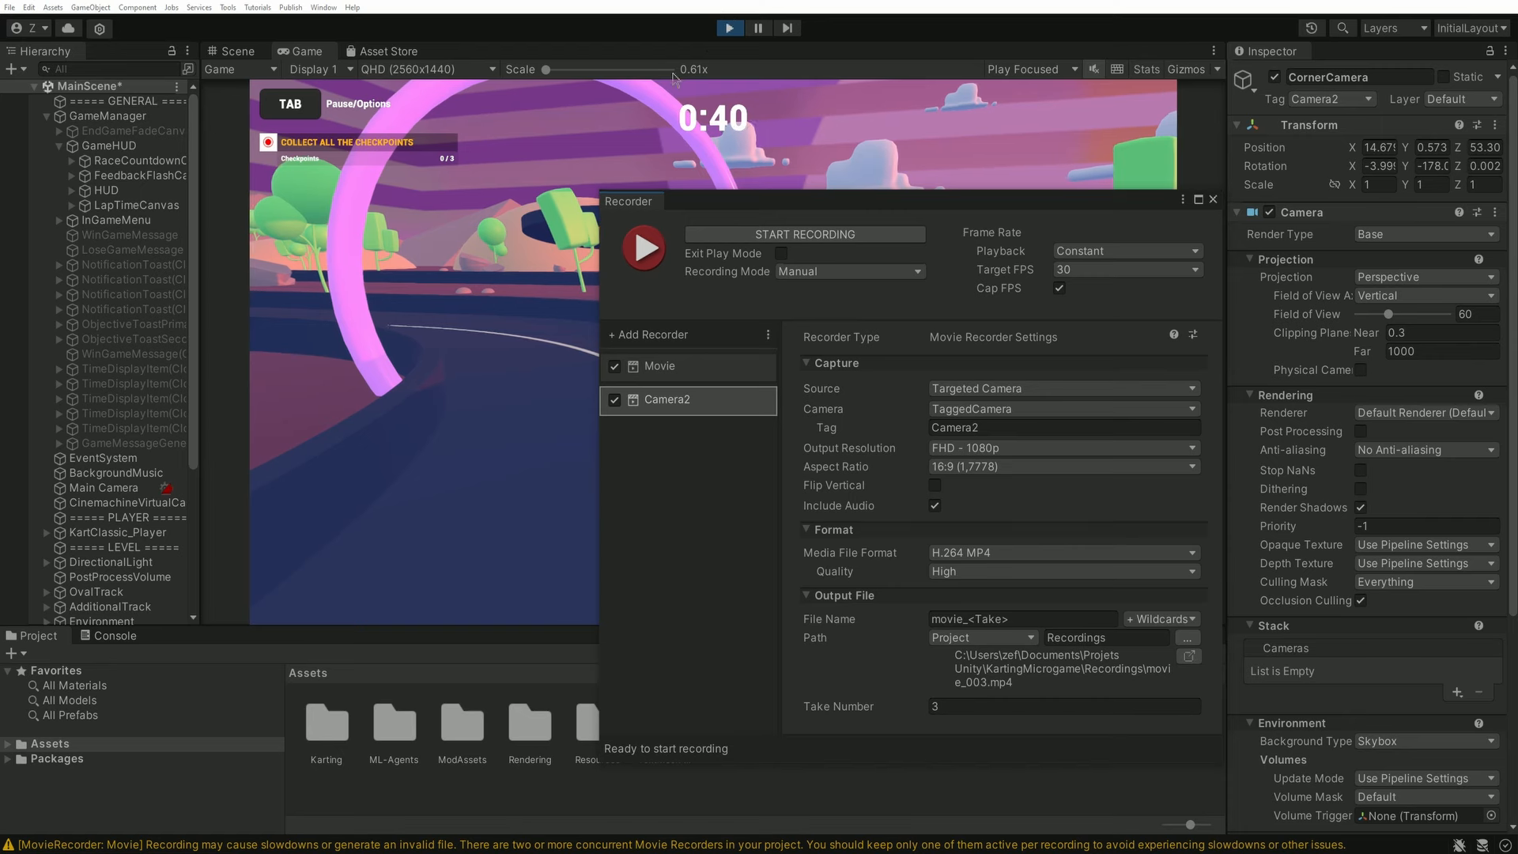
{"action": "left_click_drag", "start_coordinate": [761, 209], "coordinate": [845, 534]}
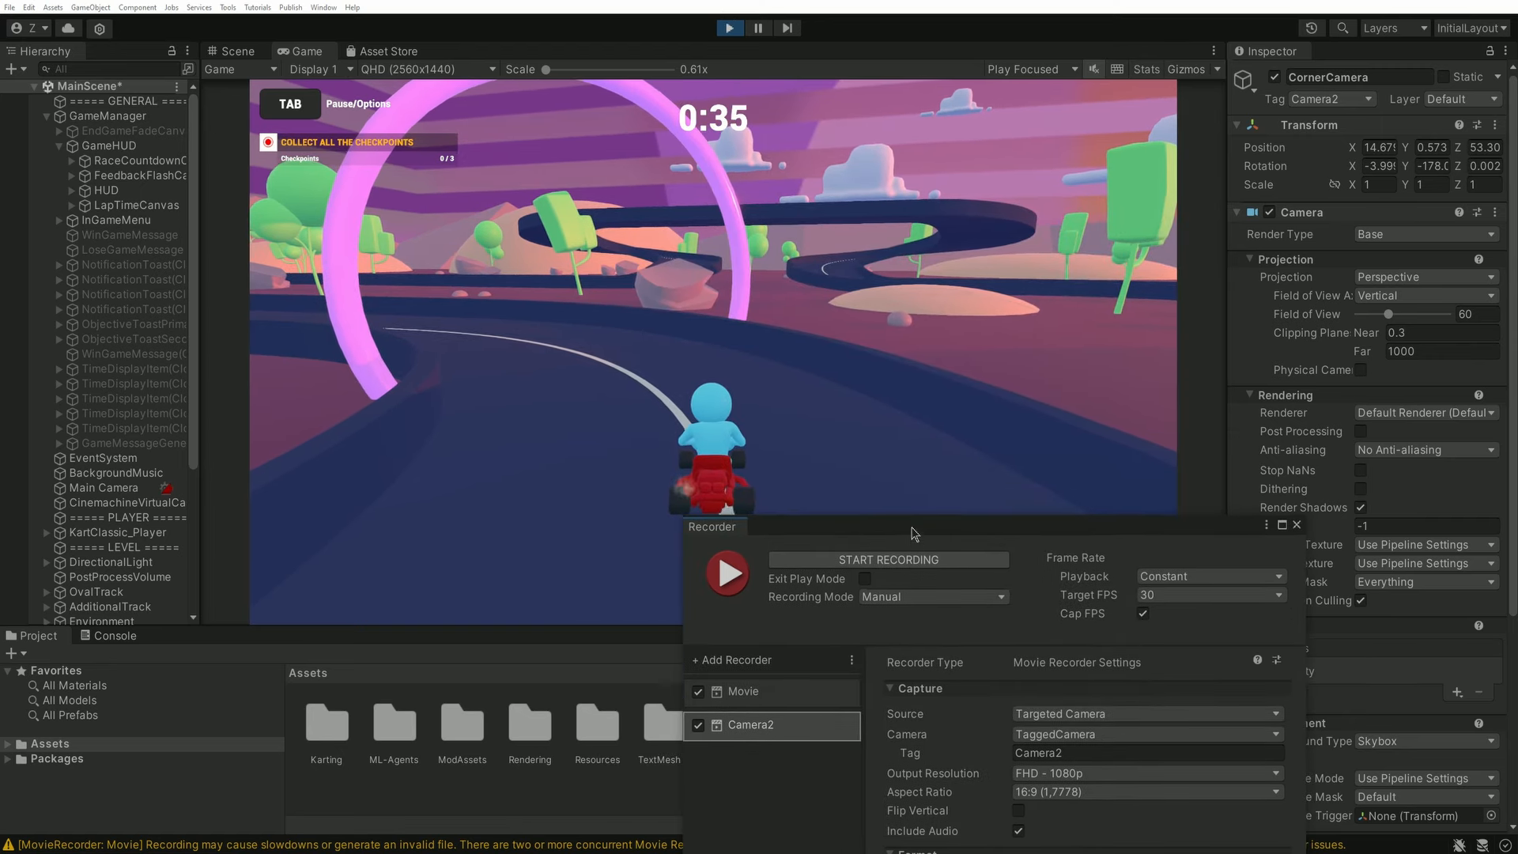
{"action": "left_click_drag", "start_coordinate": [913, 526], "coordinate": [1034, 185]}
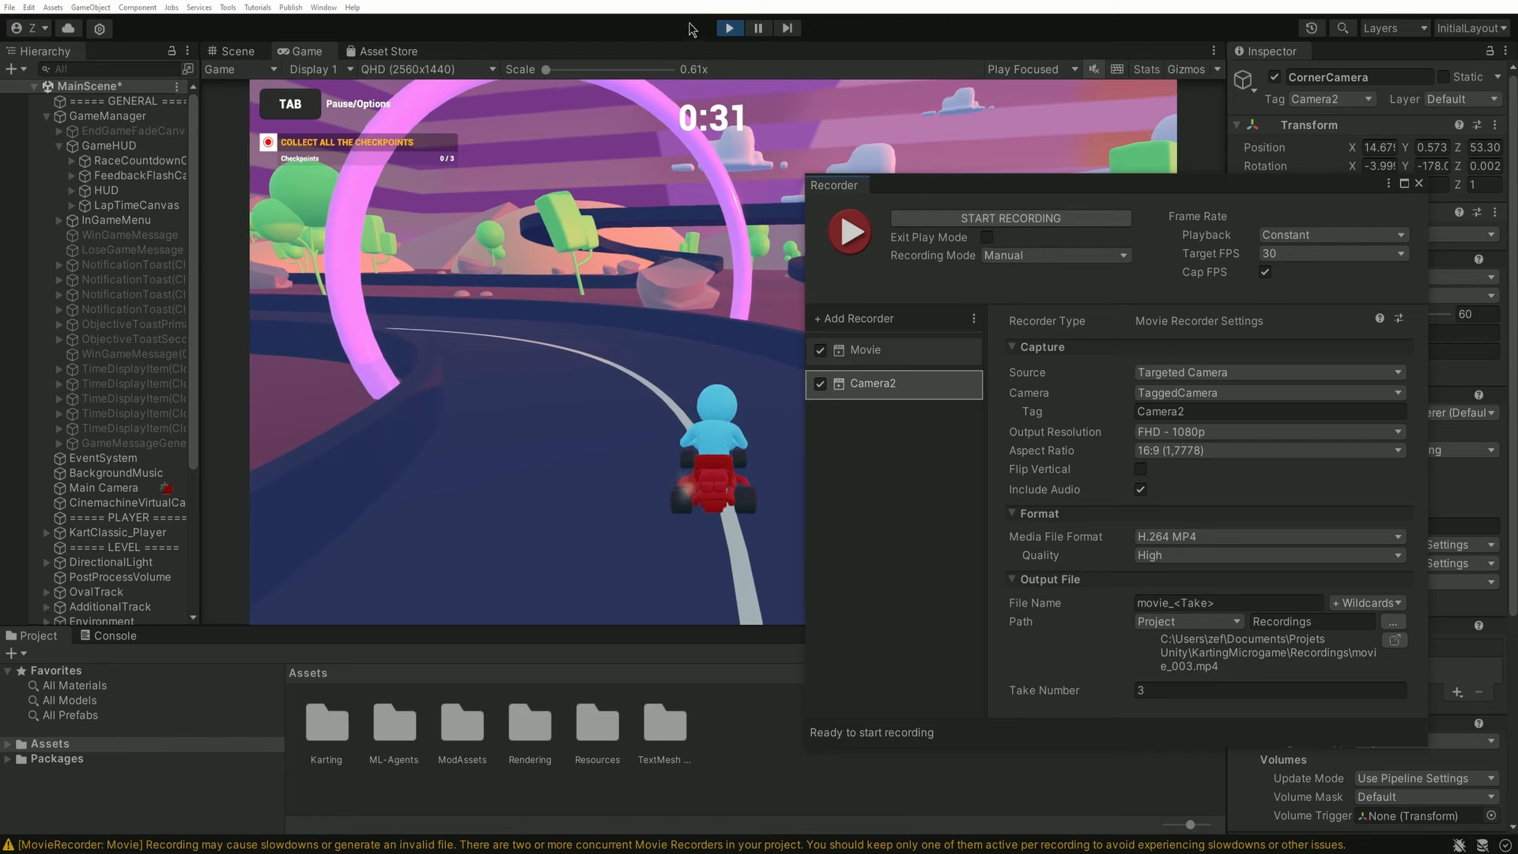
{"action": "key", "text": "ctrl+p"}
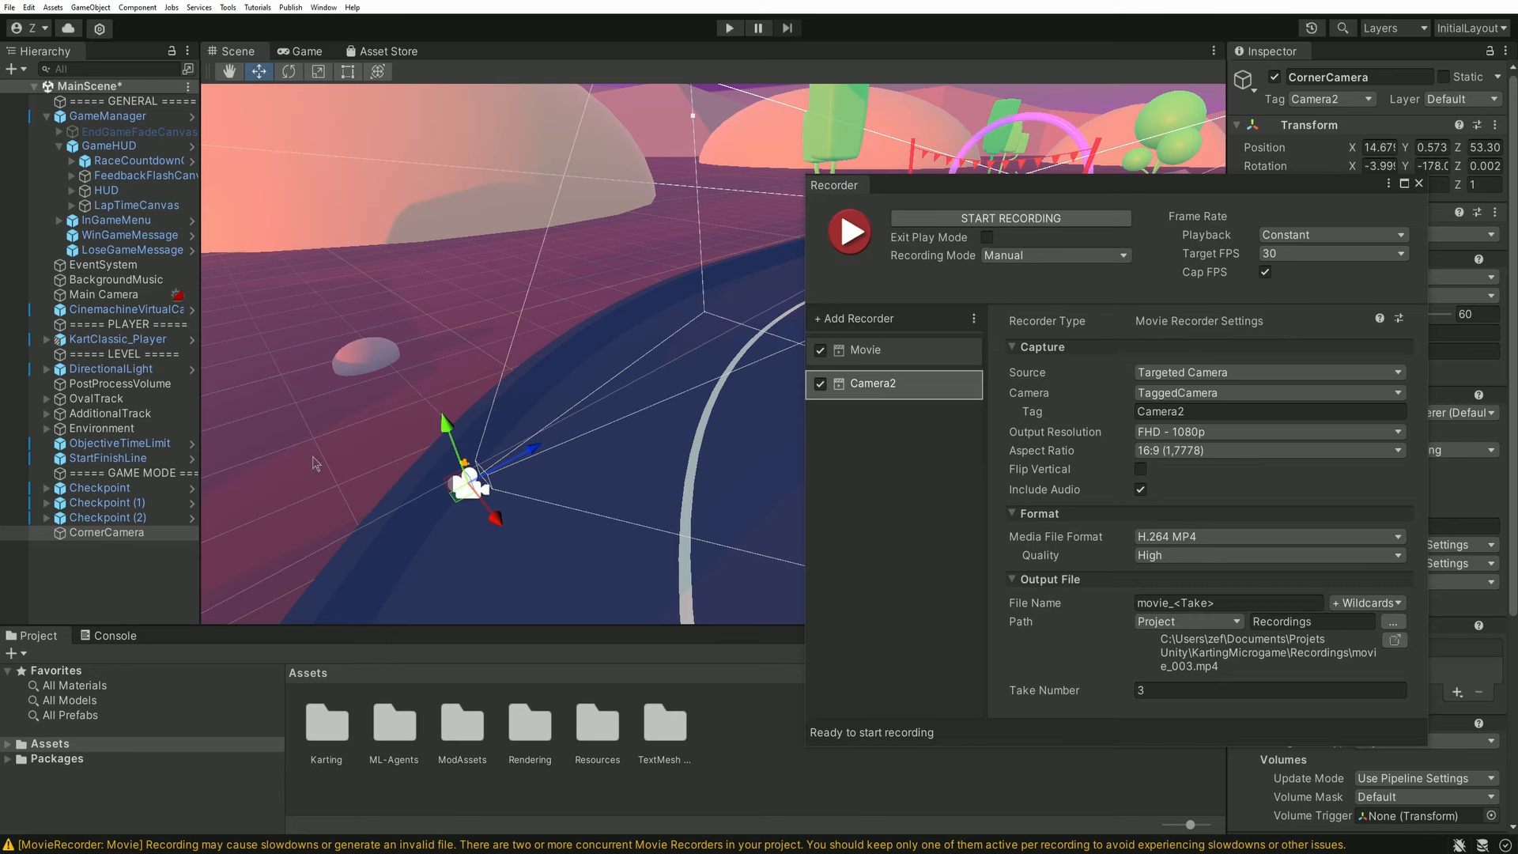
- Switch to the Recordings folder in File Explorer and reposition its window to examine the two new movie files
{"action": "left_click", "coordinate": [257, 852]}
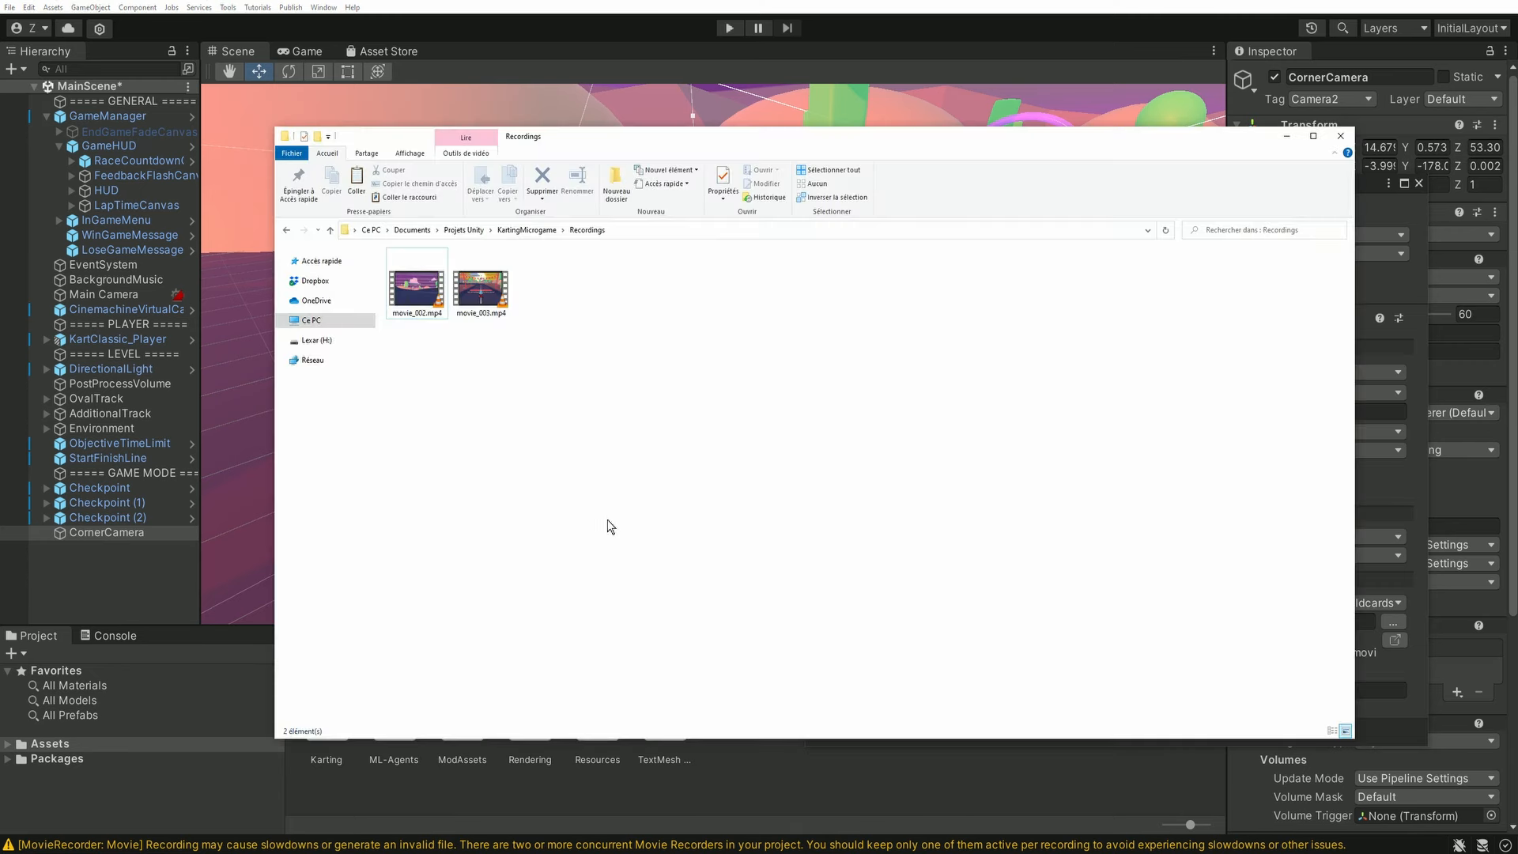
{"action": "left_click_drag", "start_coordinate": [696, 156], "coordinate": [732, 229]}
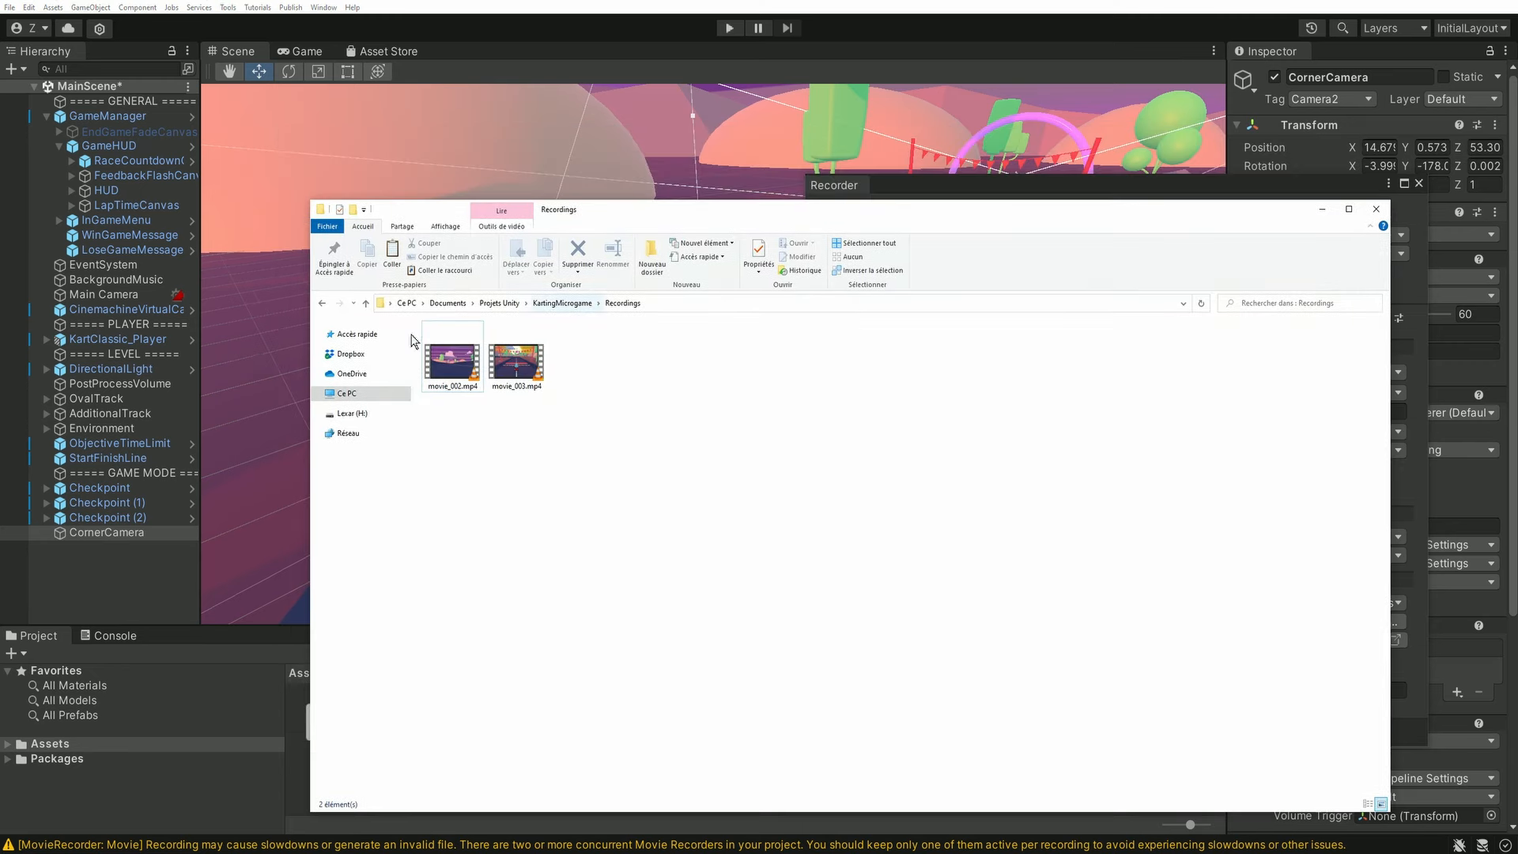